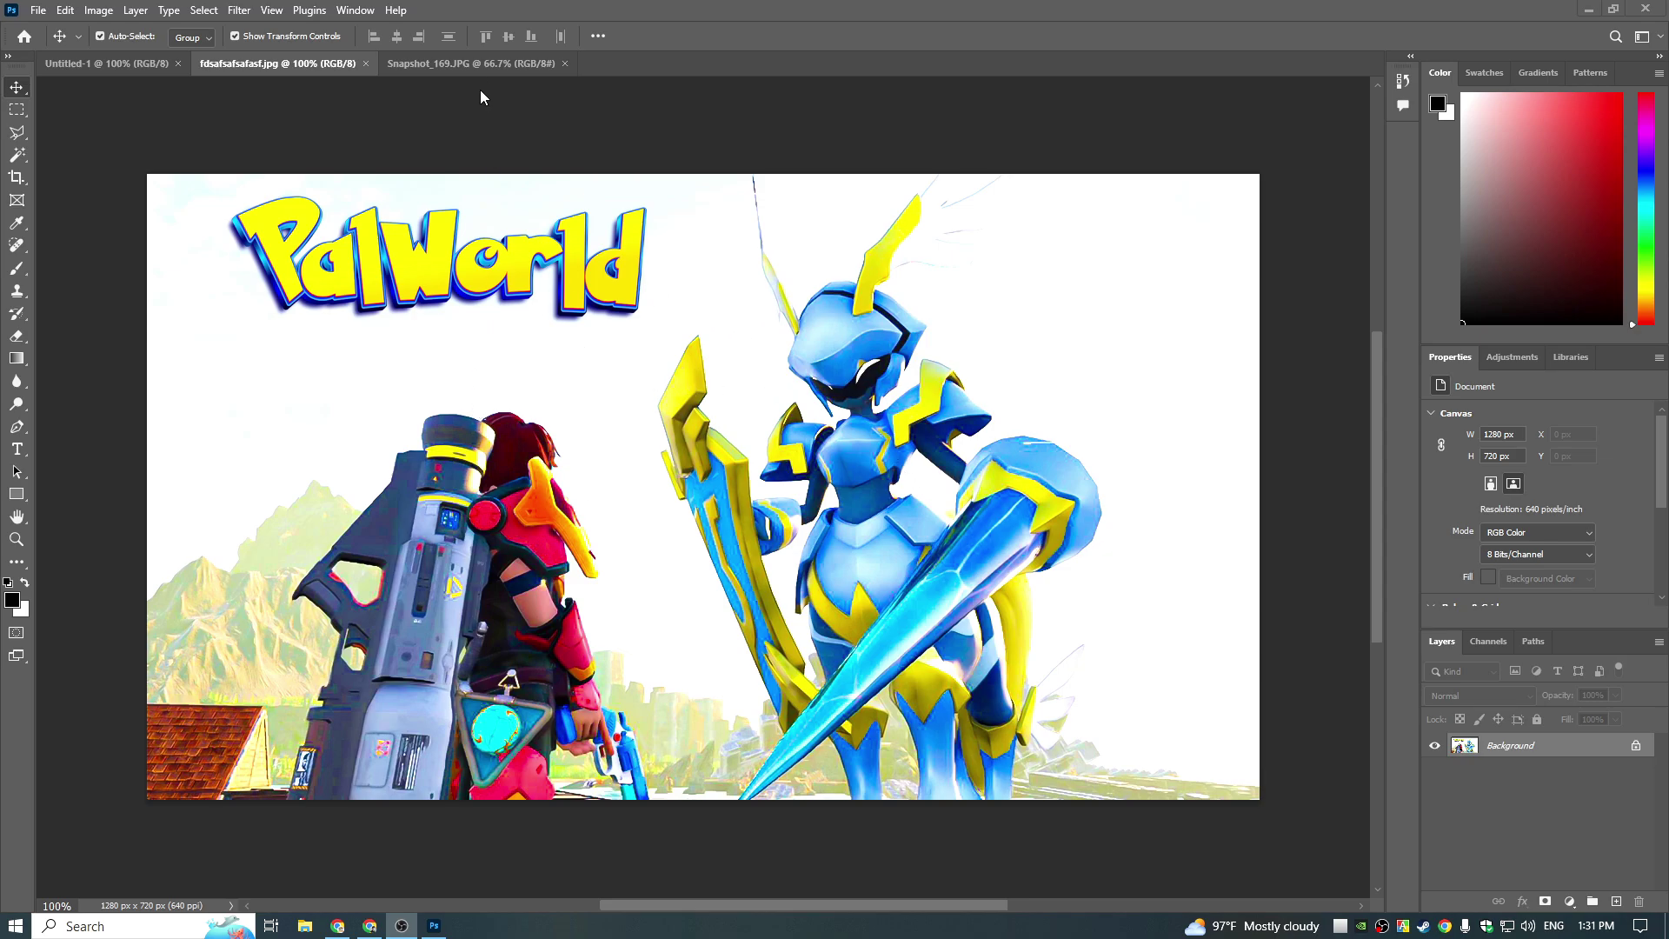
Step: Compare the finished thumbnail fdsafsafsafasf.jpg with the original screenshot Snapshot_169.JPG, examining the on-screen game text in the original
left_click(495, 66)
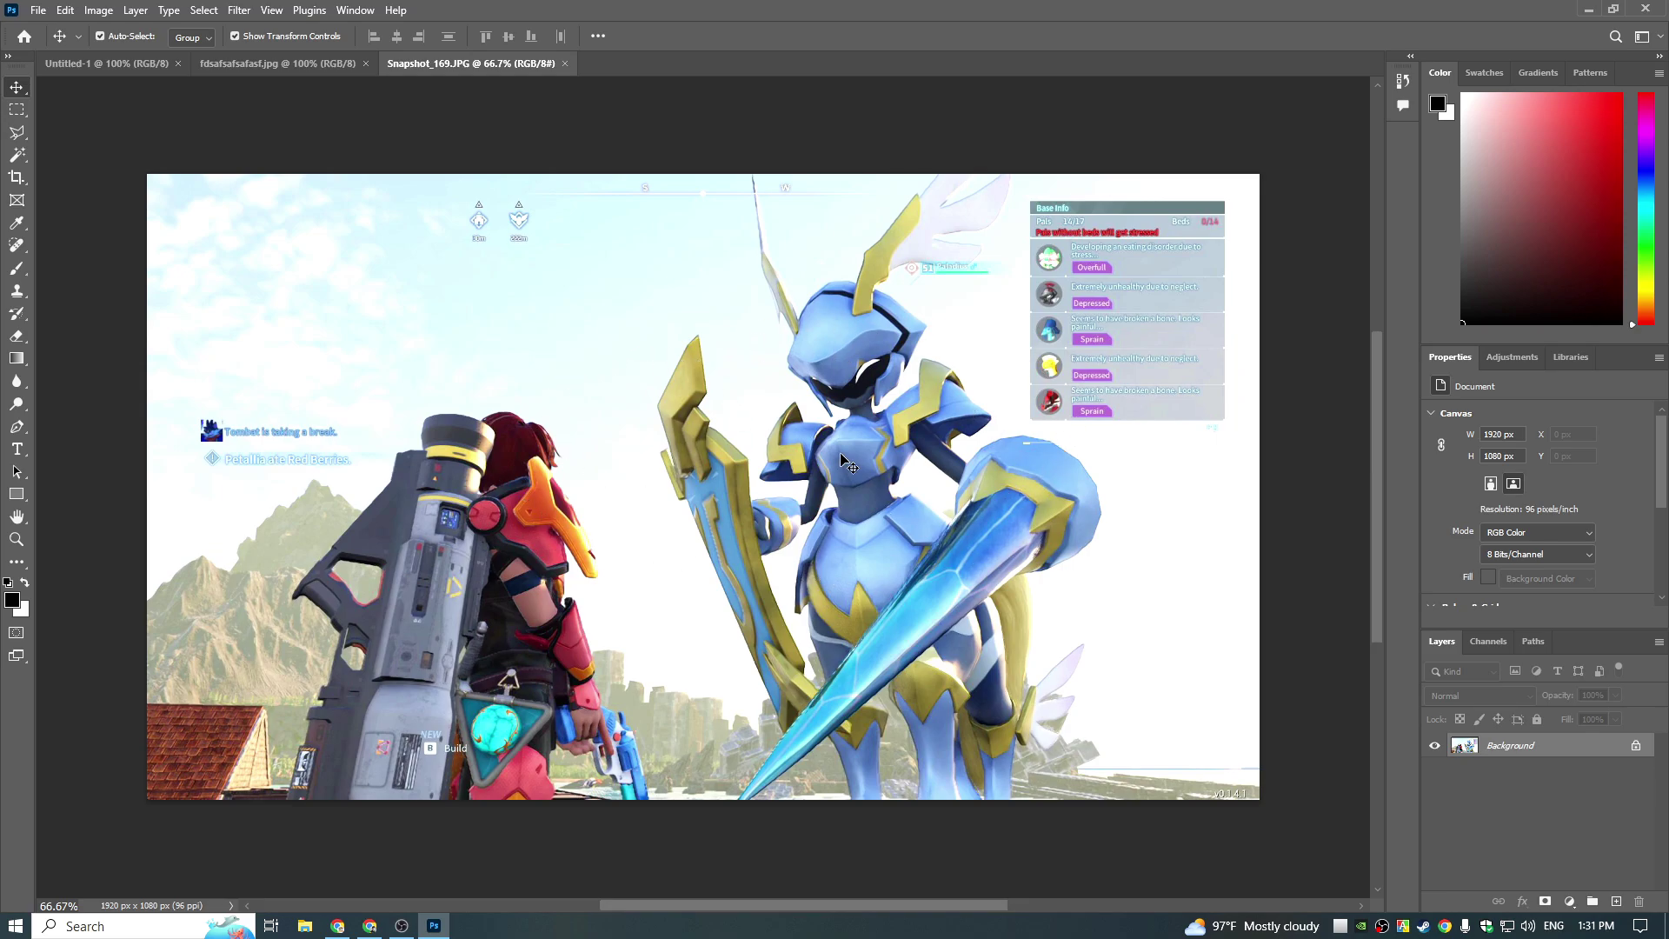
left_click(276, 63)
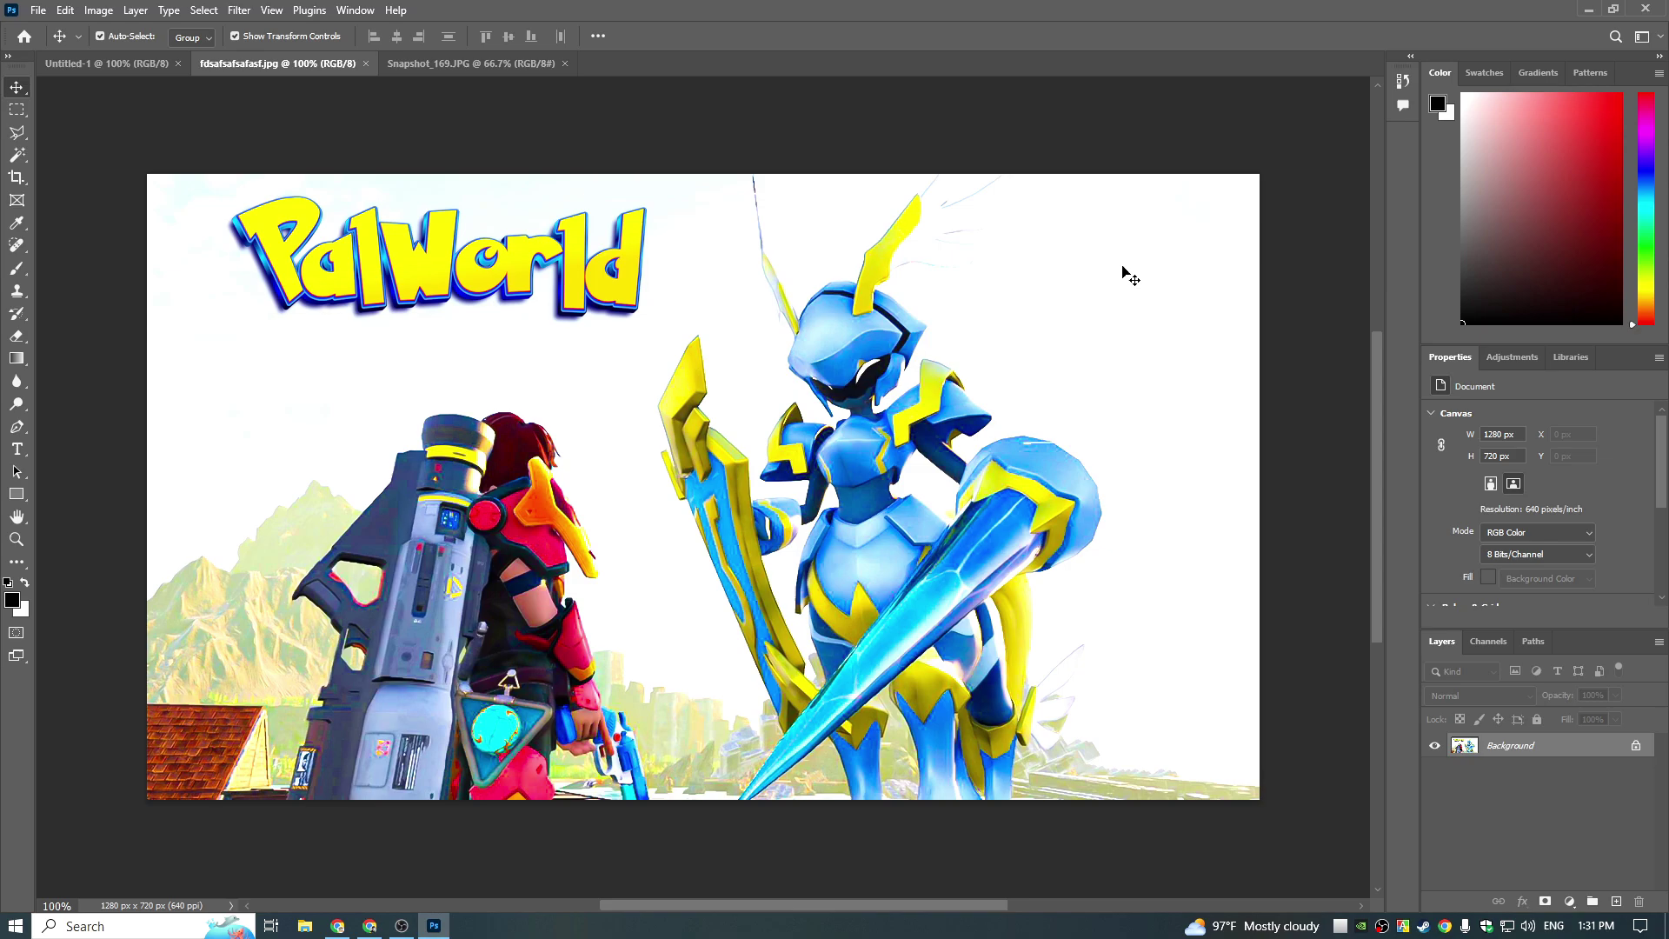
left_click(529, 73)
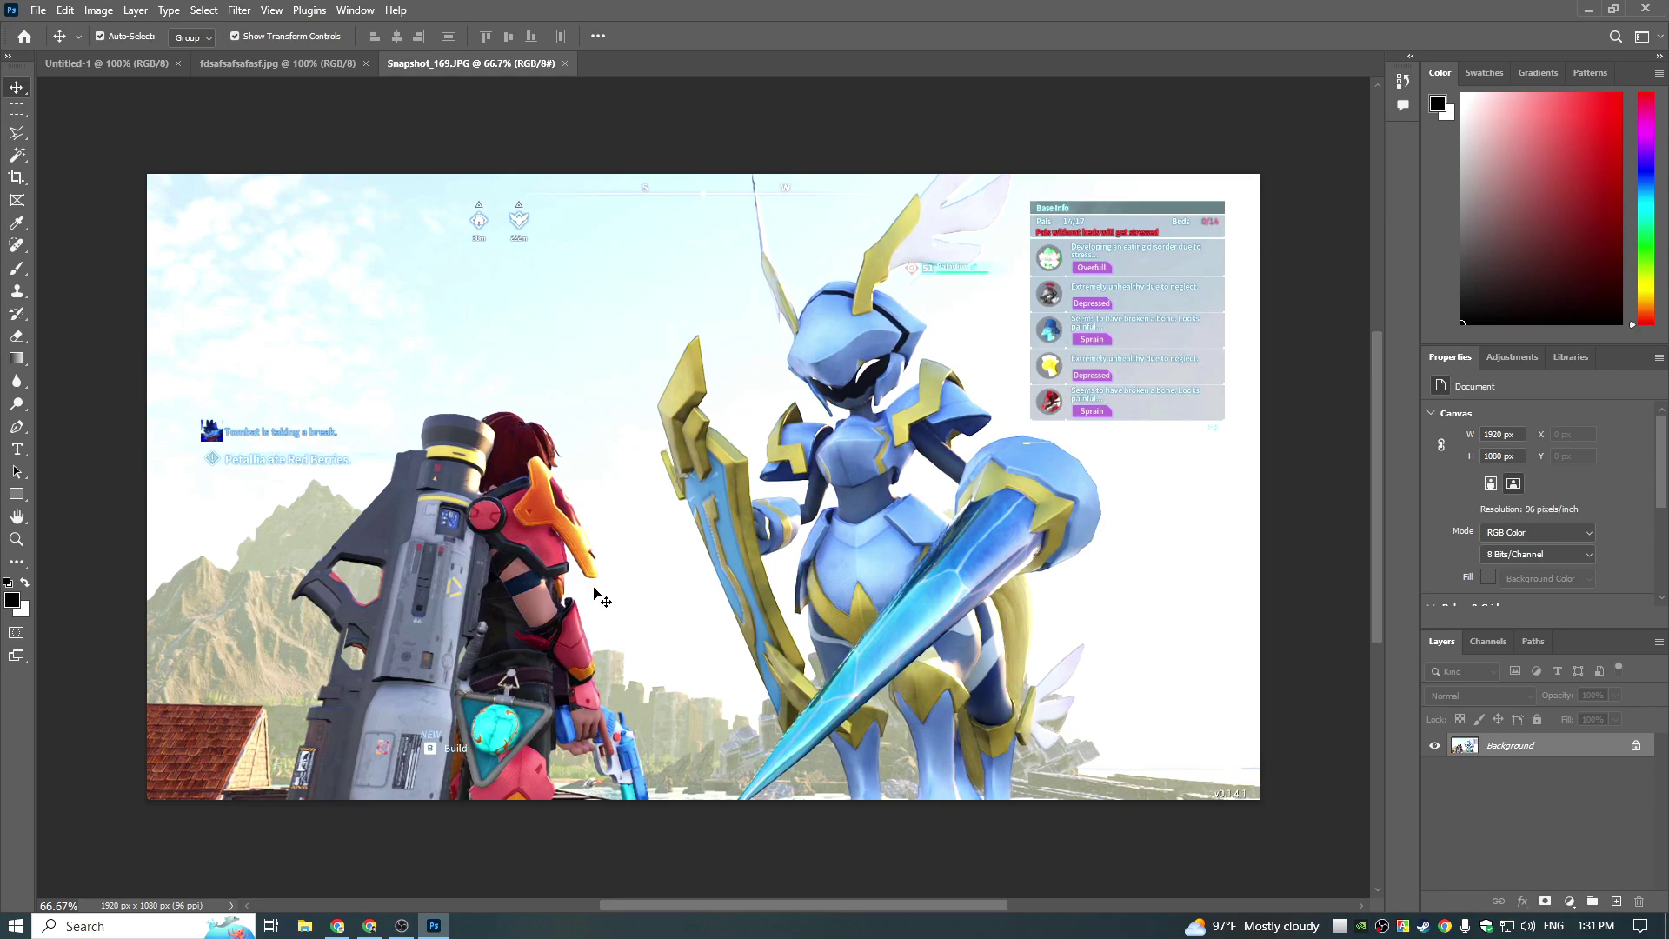
scroll(487, 704, "up", 3)
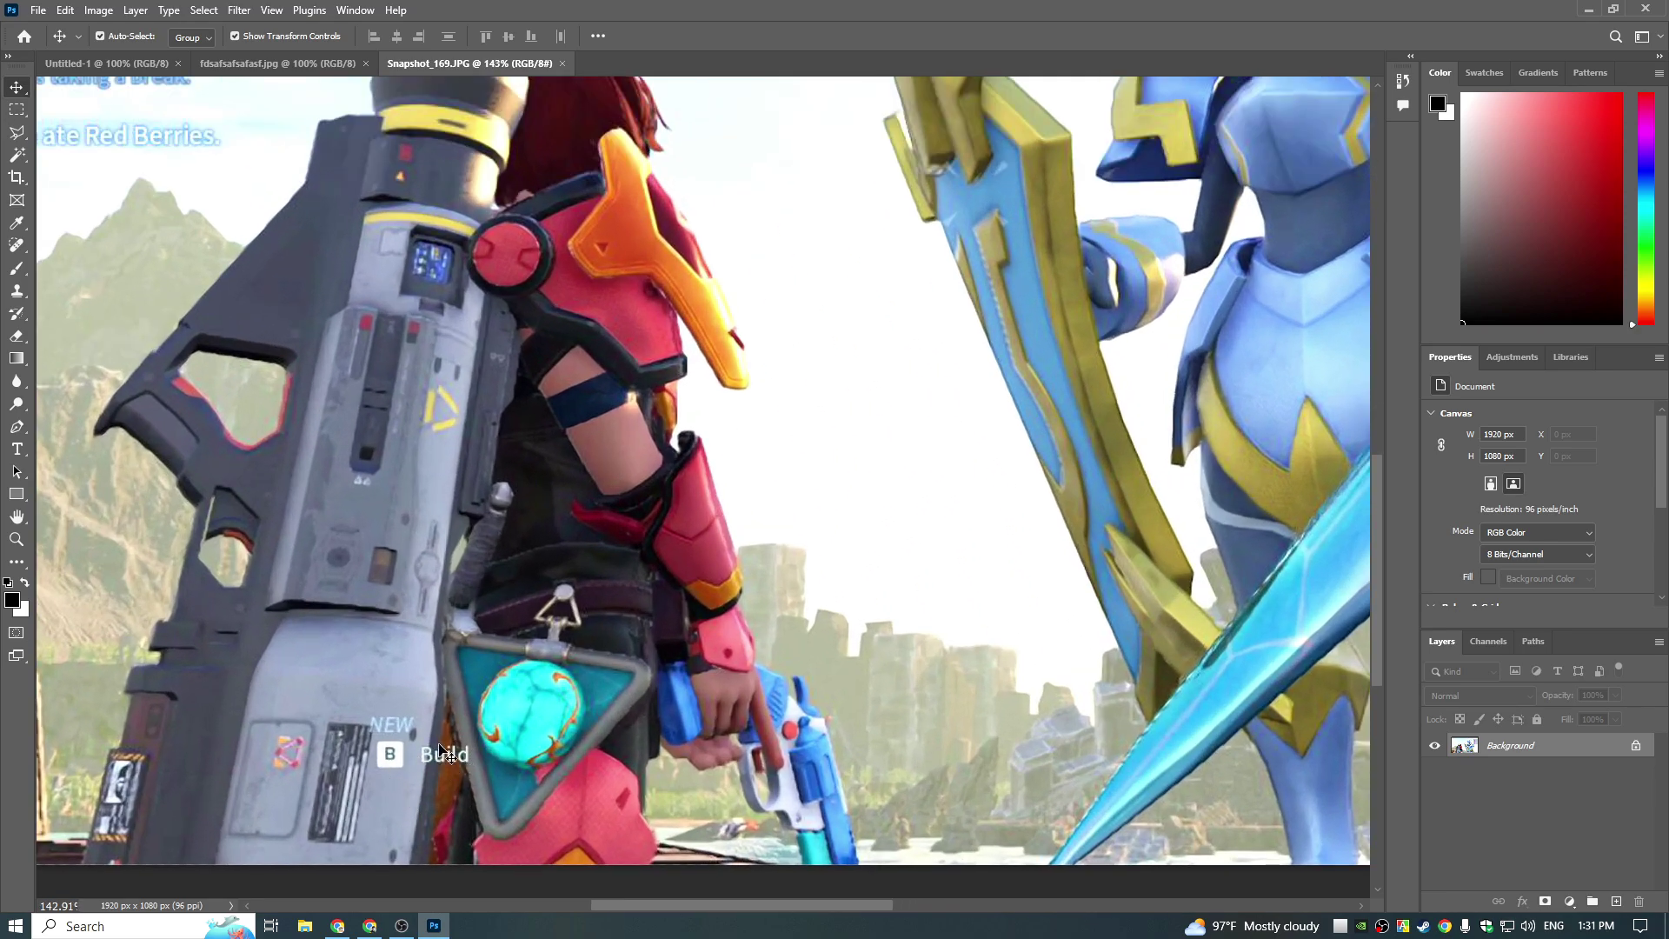
scroll(598, 628, "down", 3)
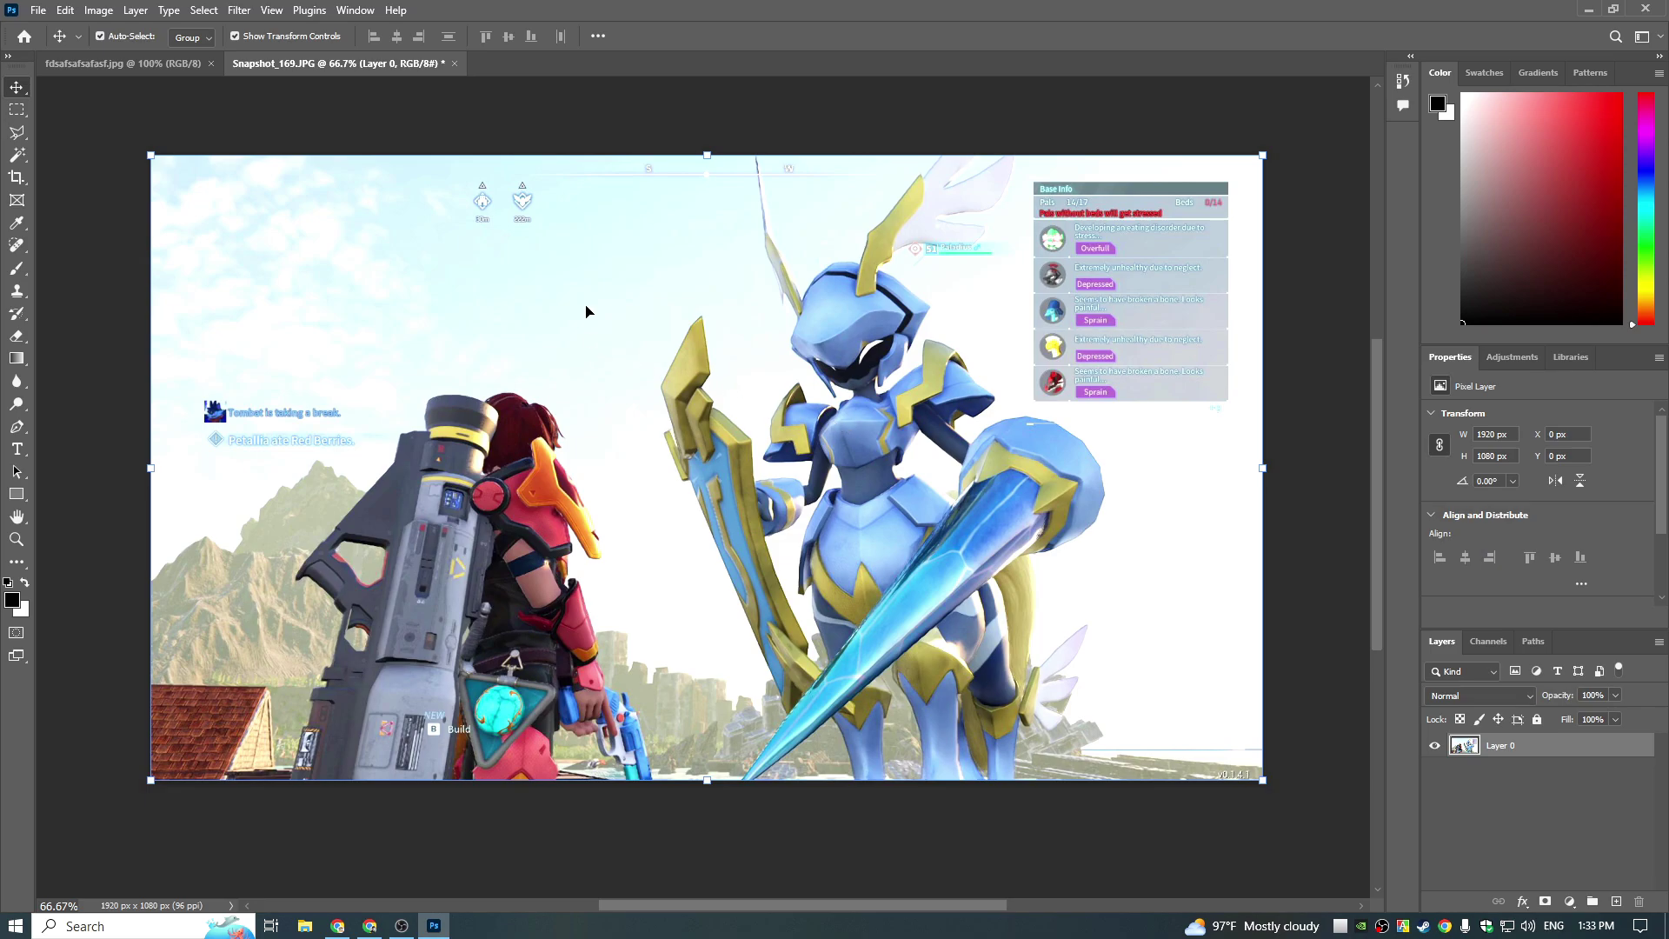
Step: Create a new document from the recent 1280 x 720 px, 640 ppi custom preset
left_click(40, 12)
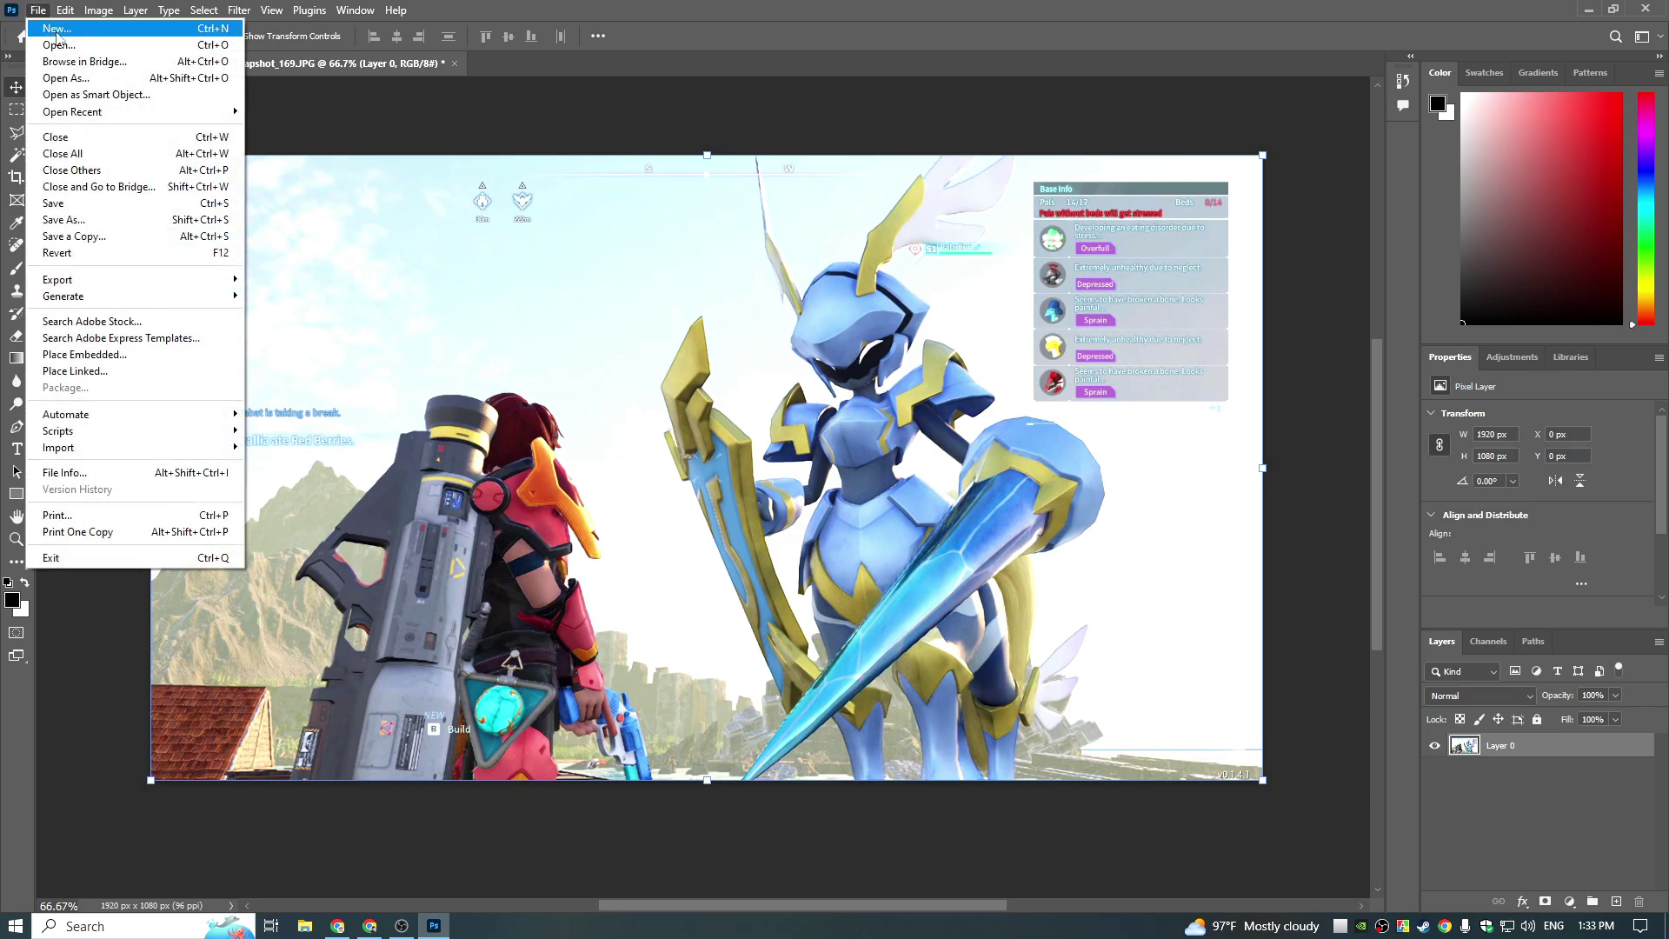
left_click(68, 33)
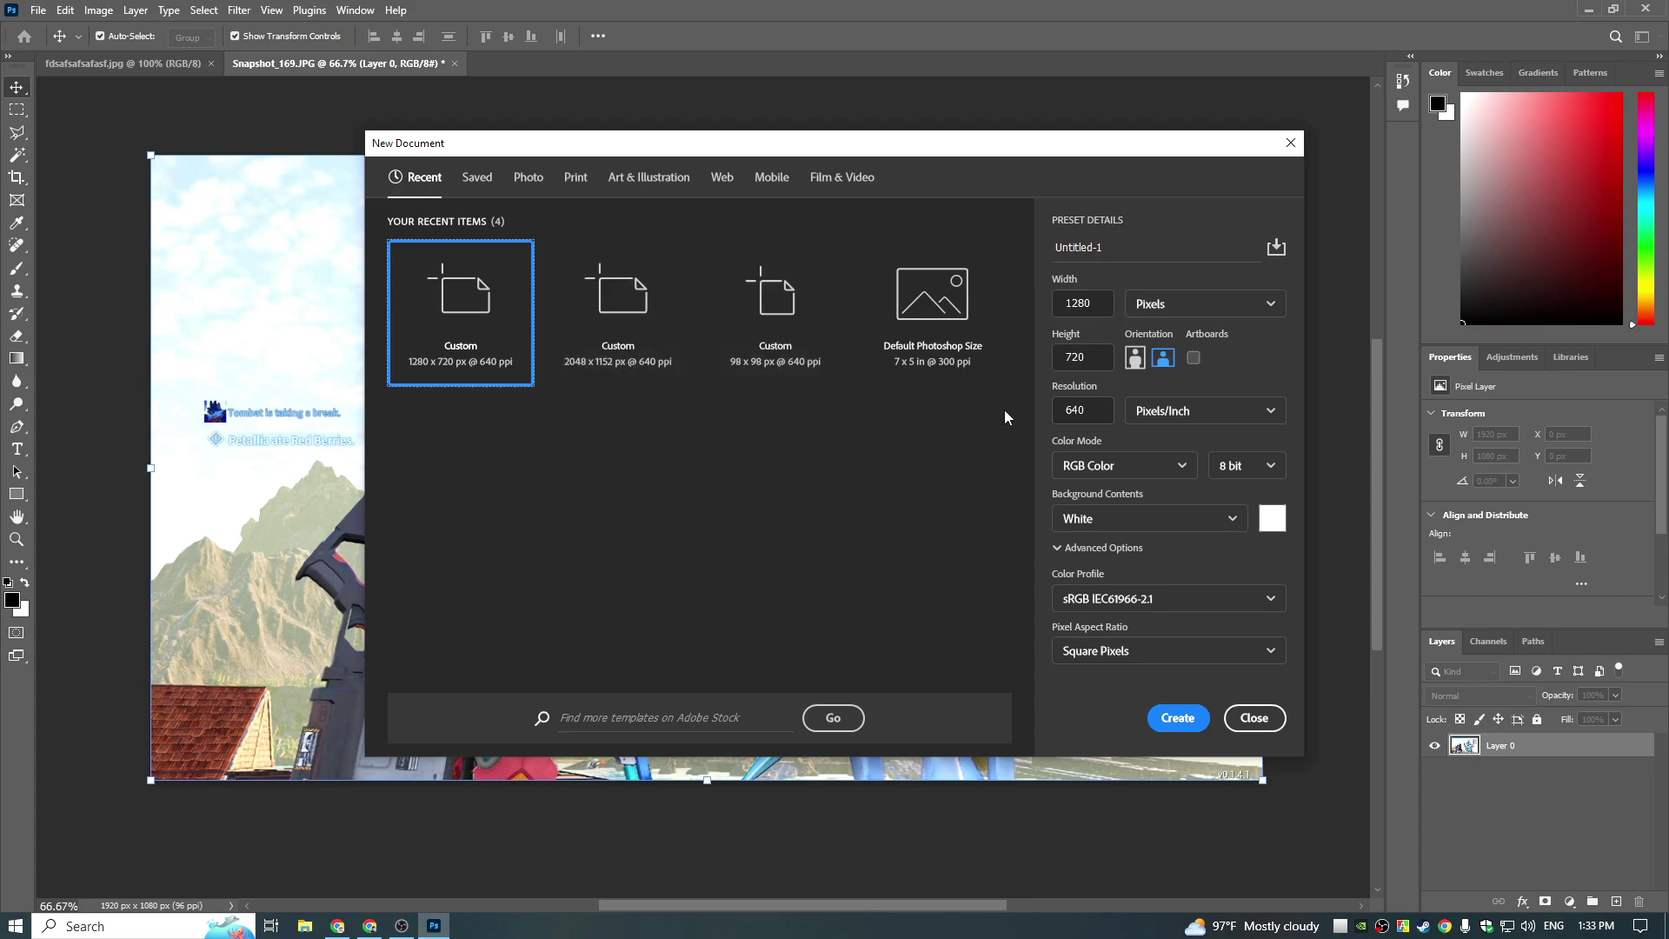
double_click(478, 327)
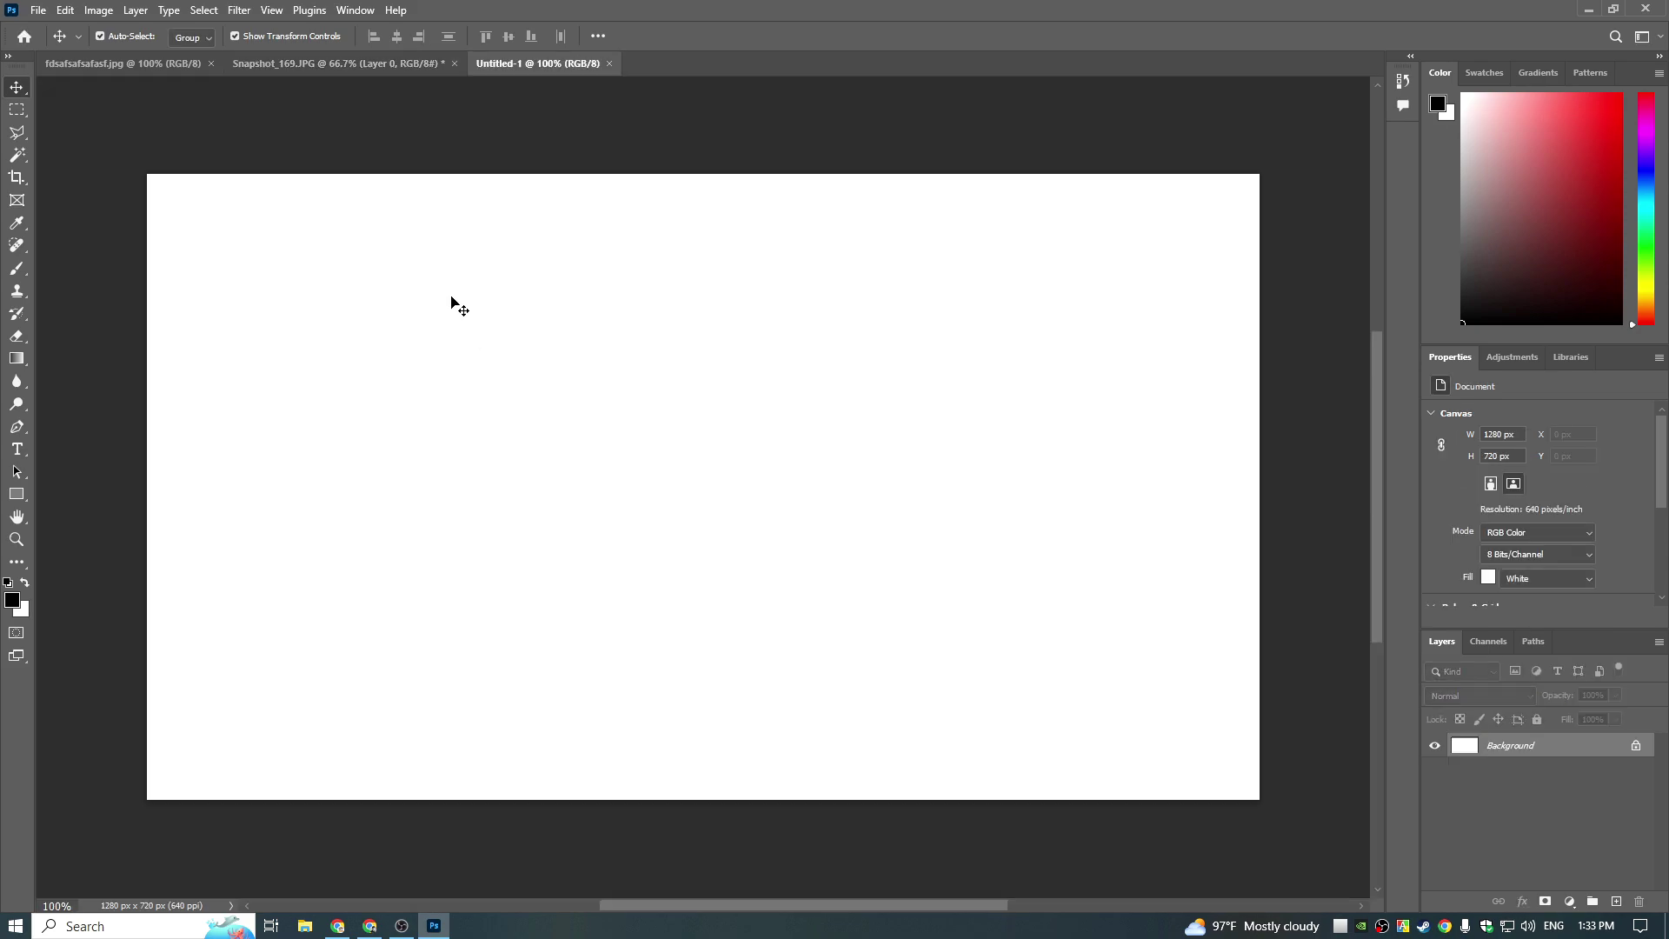
Step: Copy the game screenshot from Snapshot_169.JPG into the new Untitled-1 document as its own layer
left_click(301, 72)
left_click(131, 64)
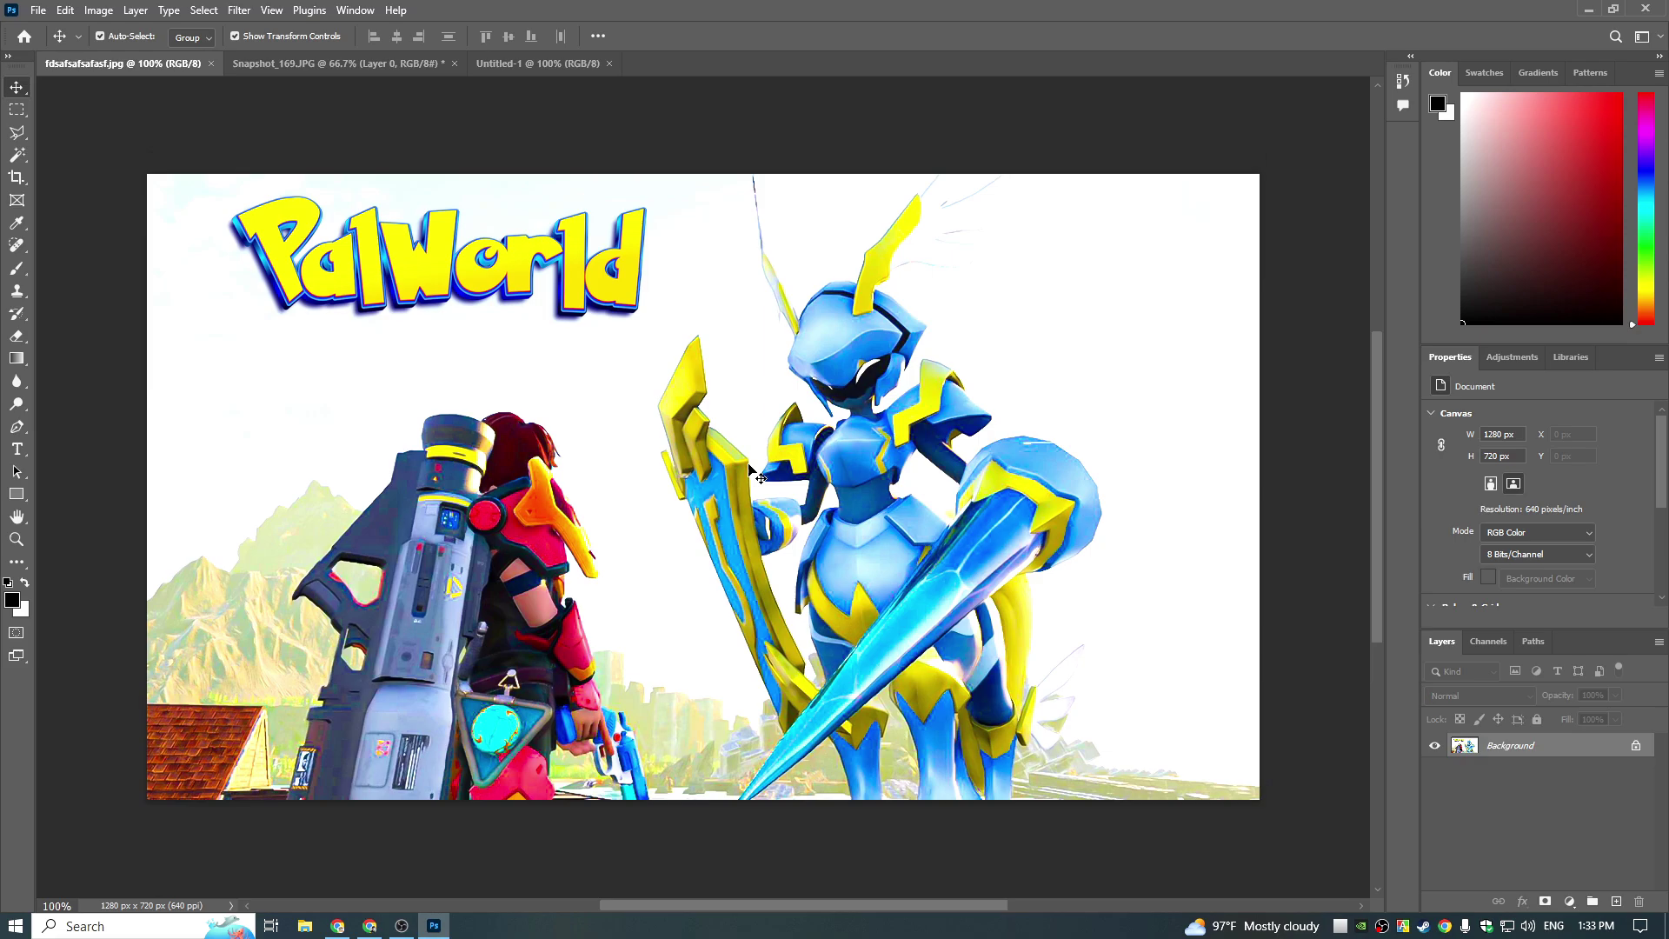
left_click(555, 66)
left_click(434, 67)
left_click_drag(851, 422, 1061, 297)
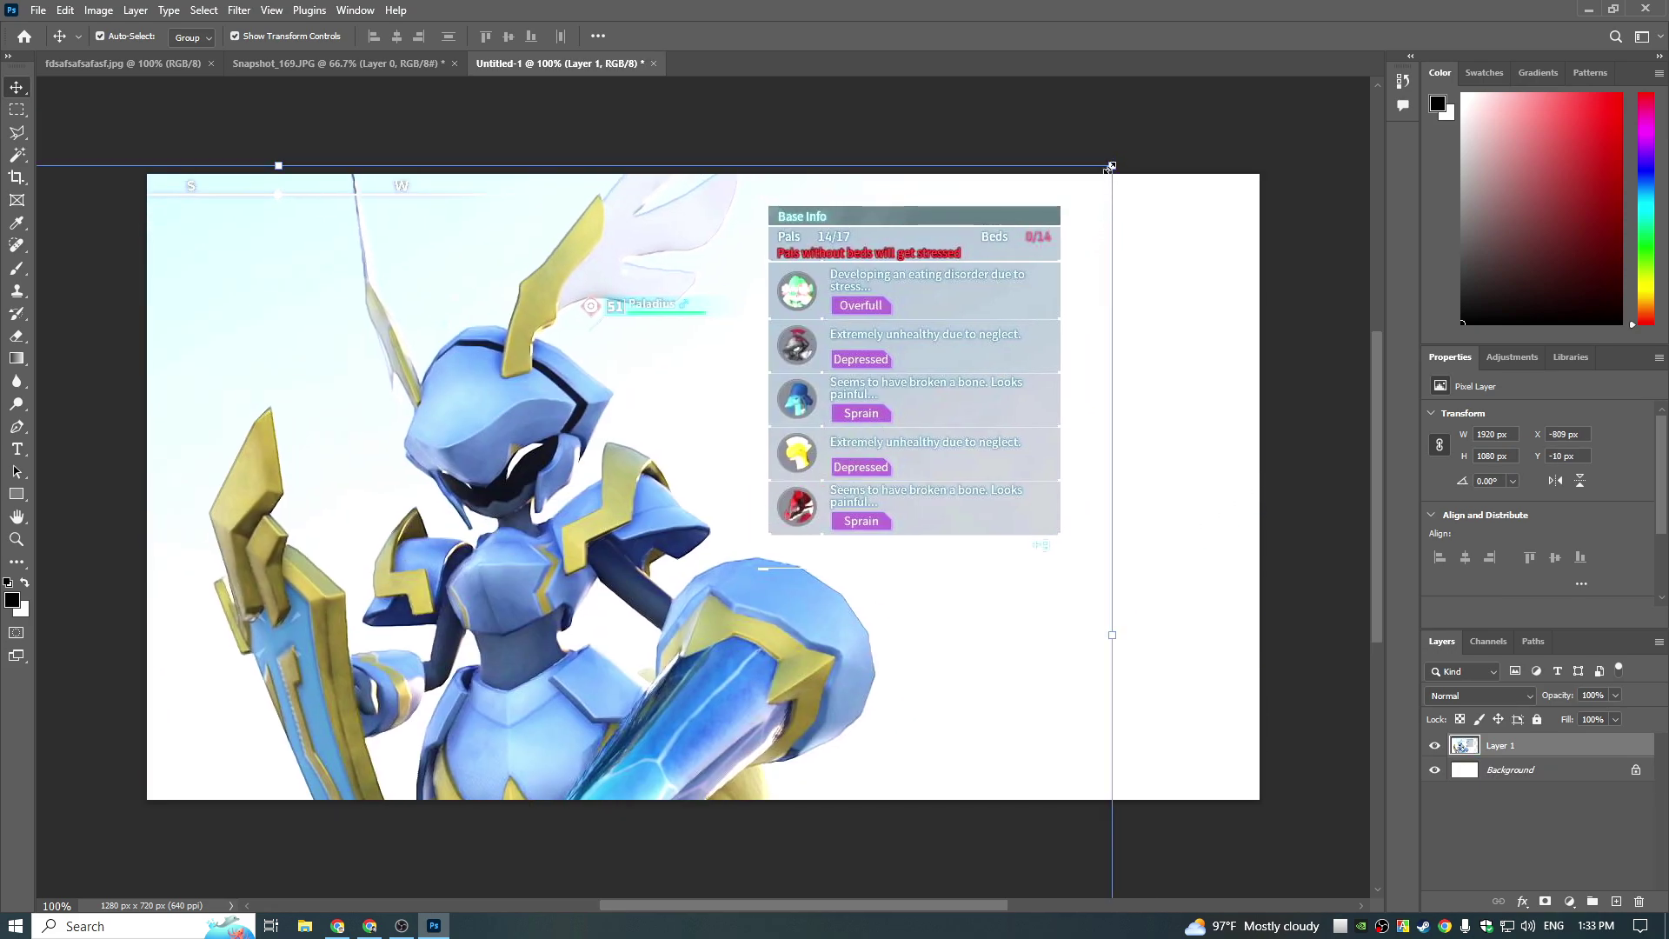
Step: Scale the screenshot layer proportionally to about 66.82% and align it with the canvas corners so it fills the canvas
left_click_drag(1111, 166, 461, 530)
left_click_drag(304, 723, 1008, 363)
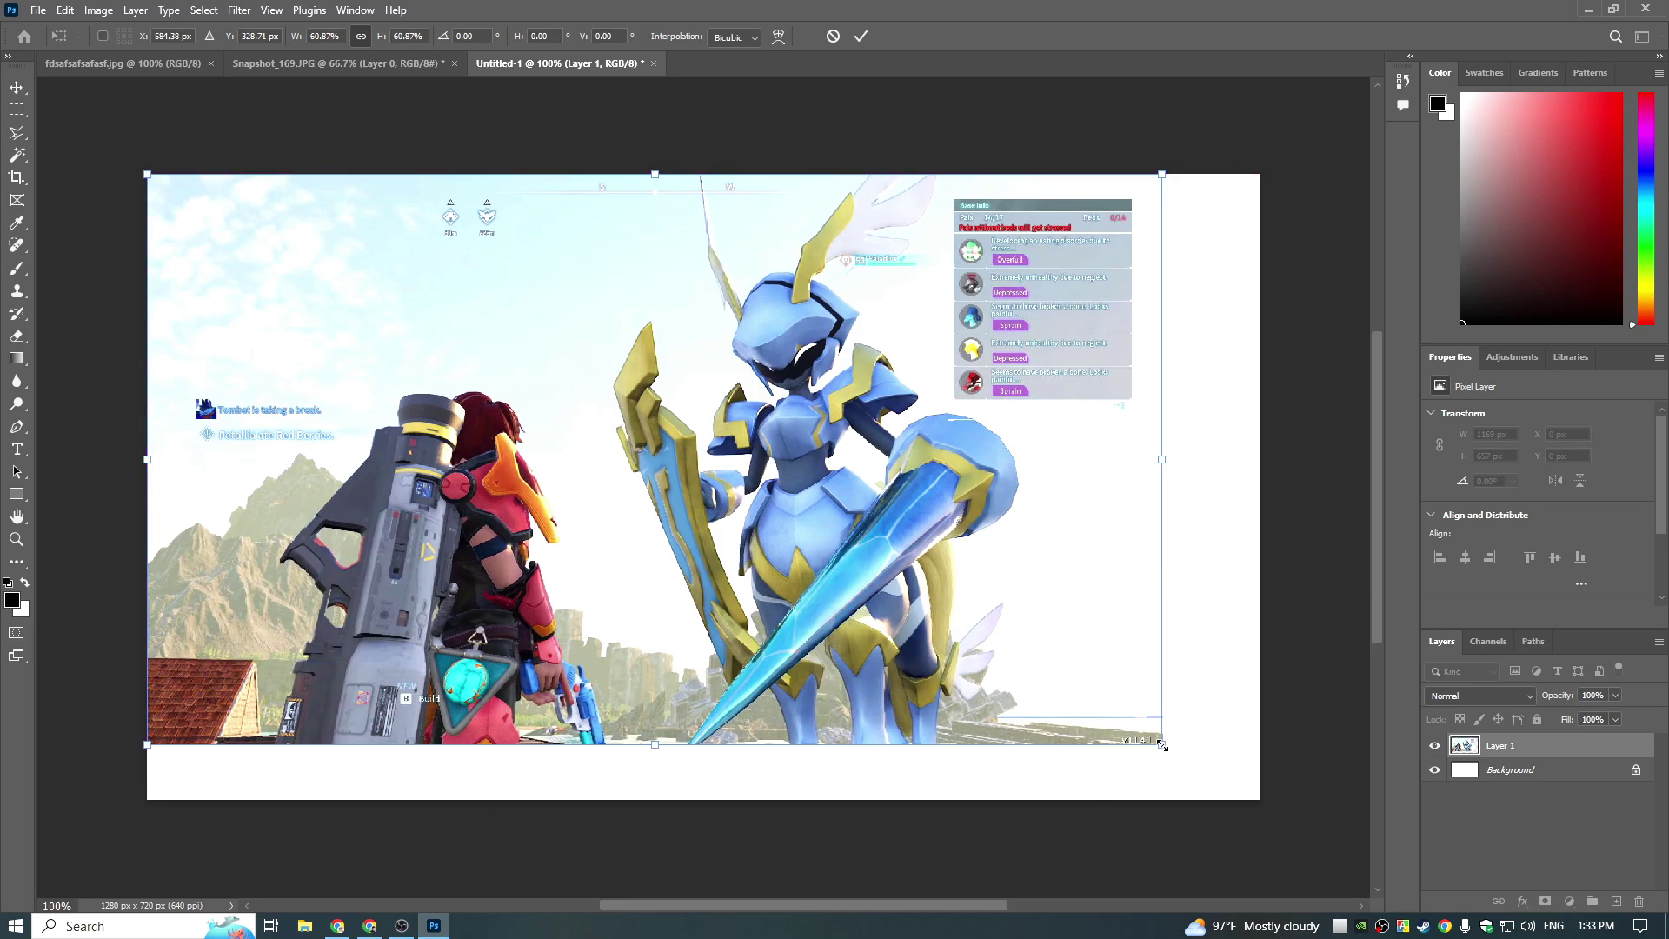
left_click_drag(1162, 744, 1272, 784)
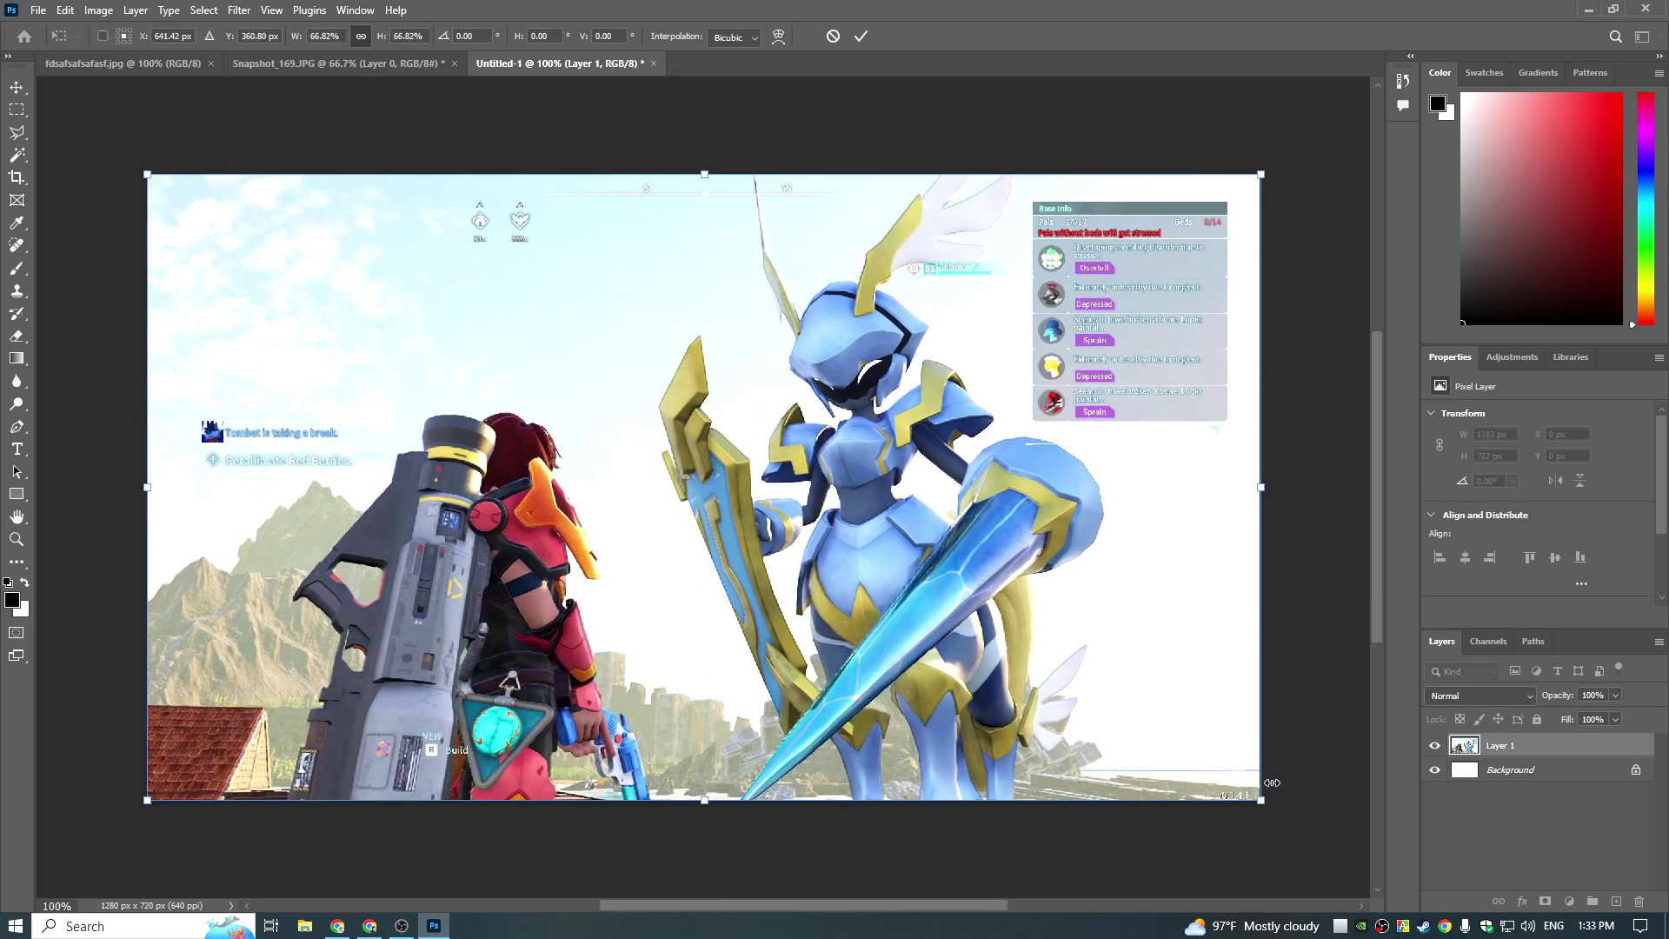
left_click(67, 120)
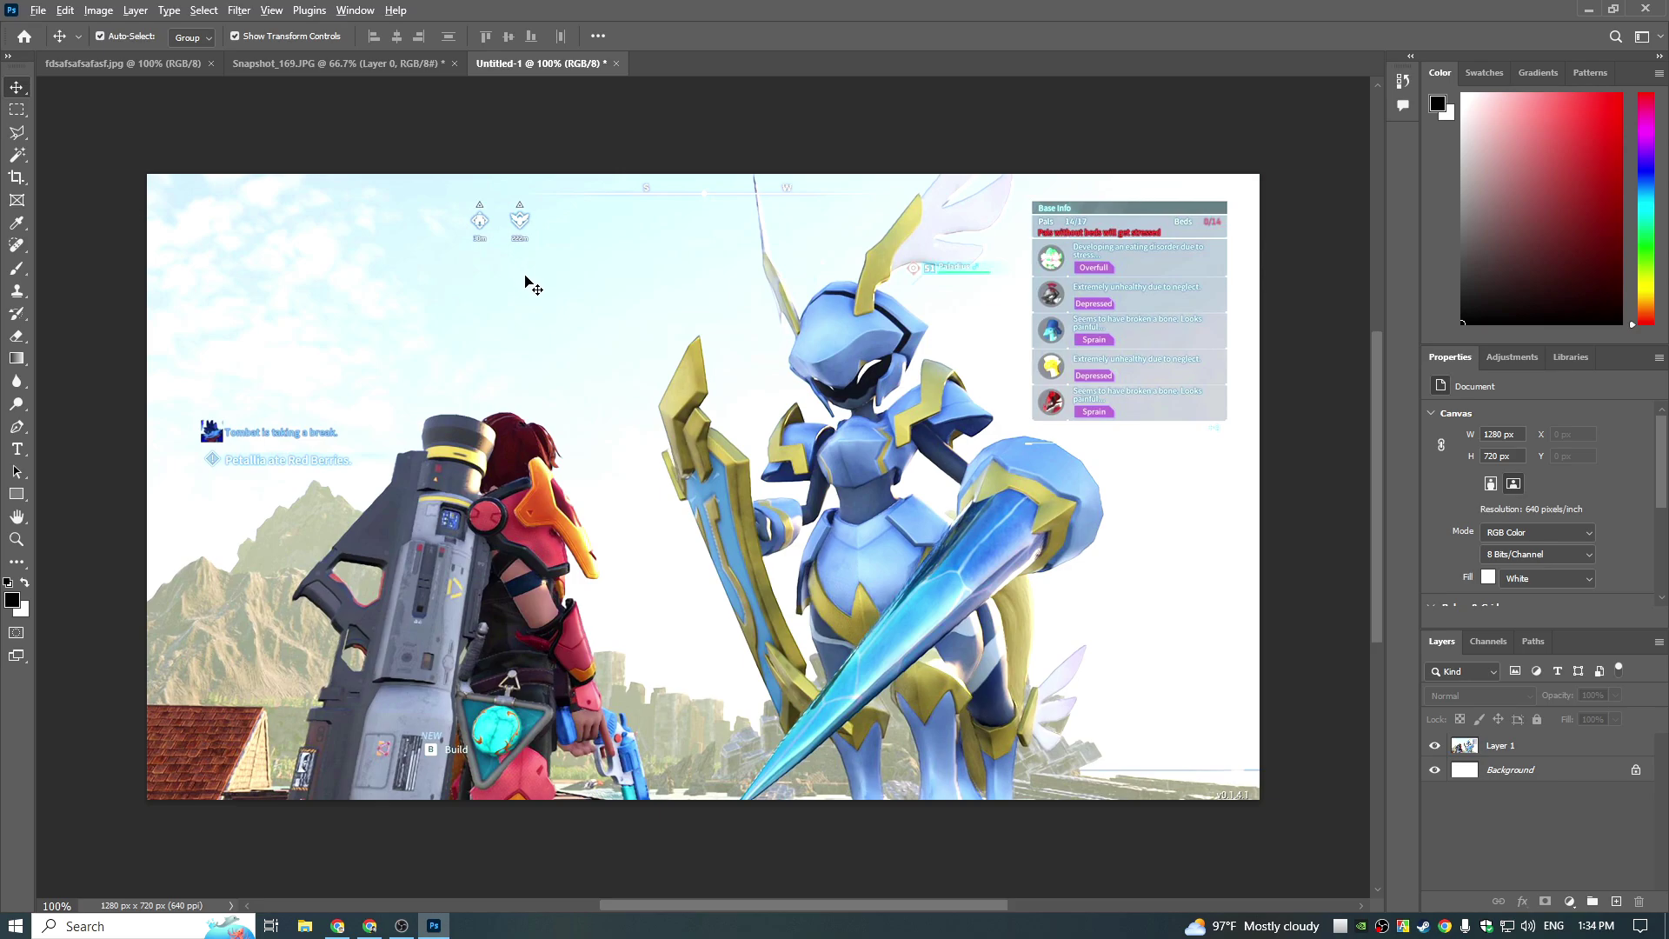
scroll(526, 280, "up", 1)
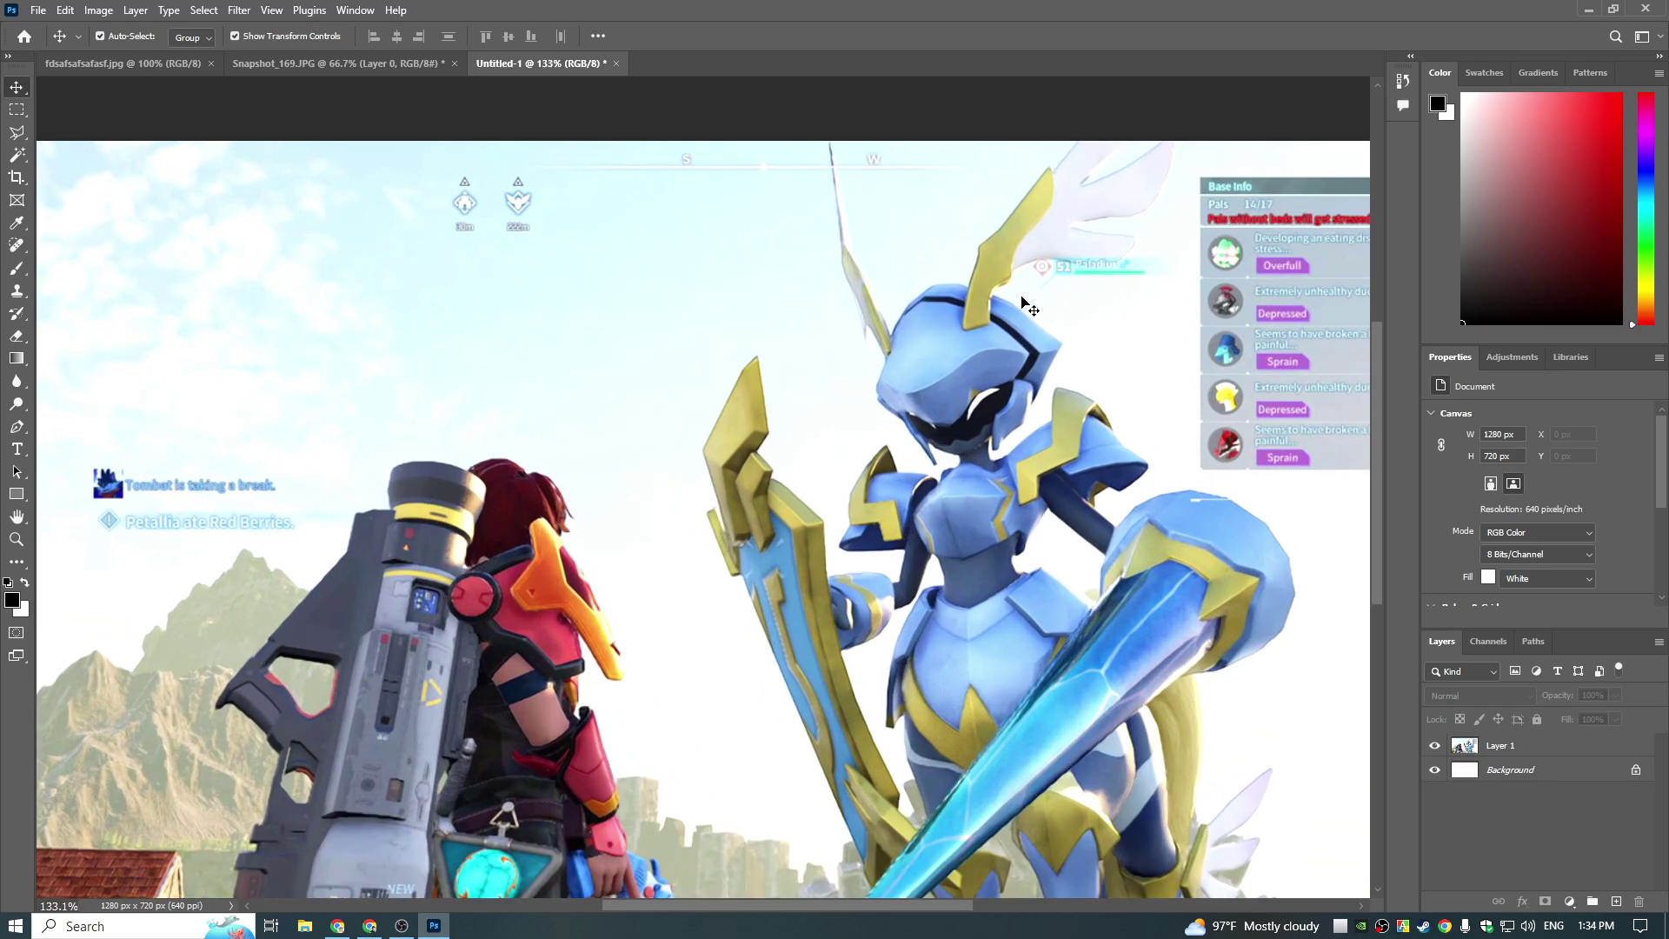
left_click_drag(1174, 333, 812, 303)
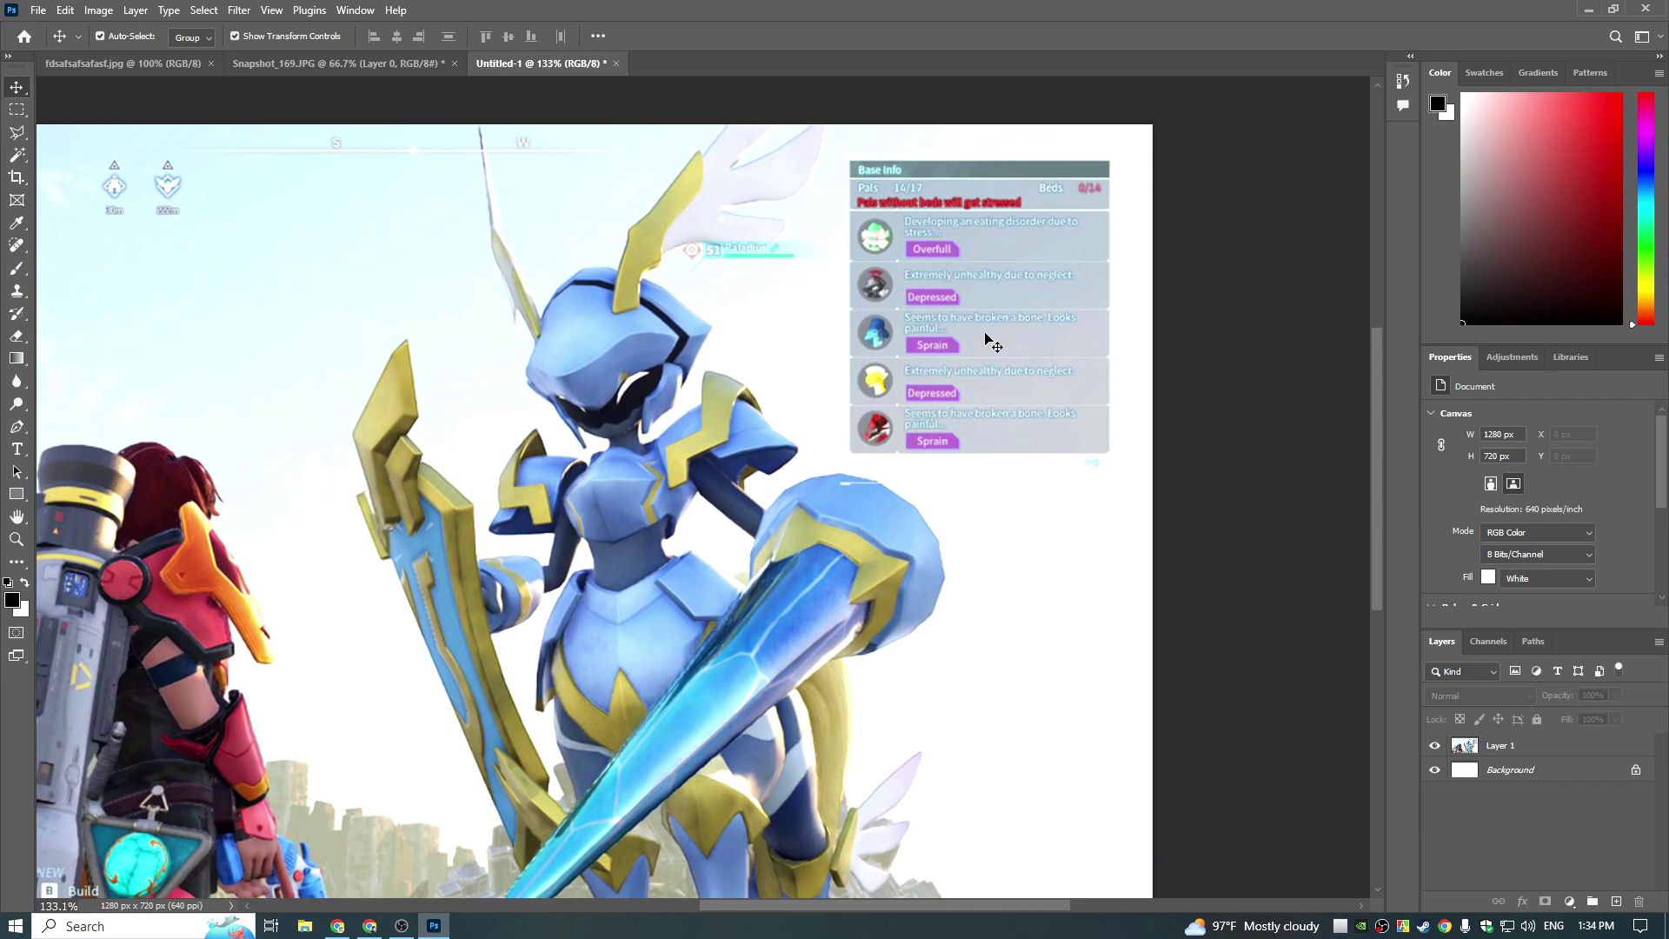
scroll(992, 345, "down", 1)
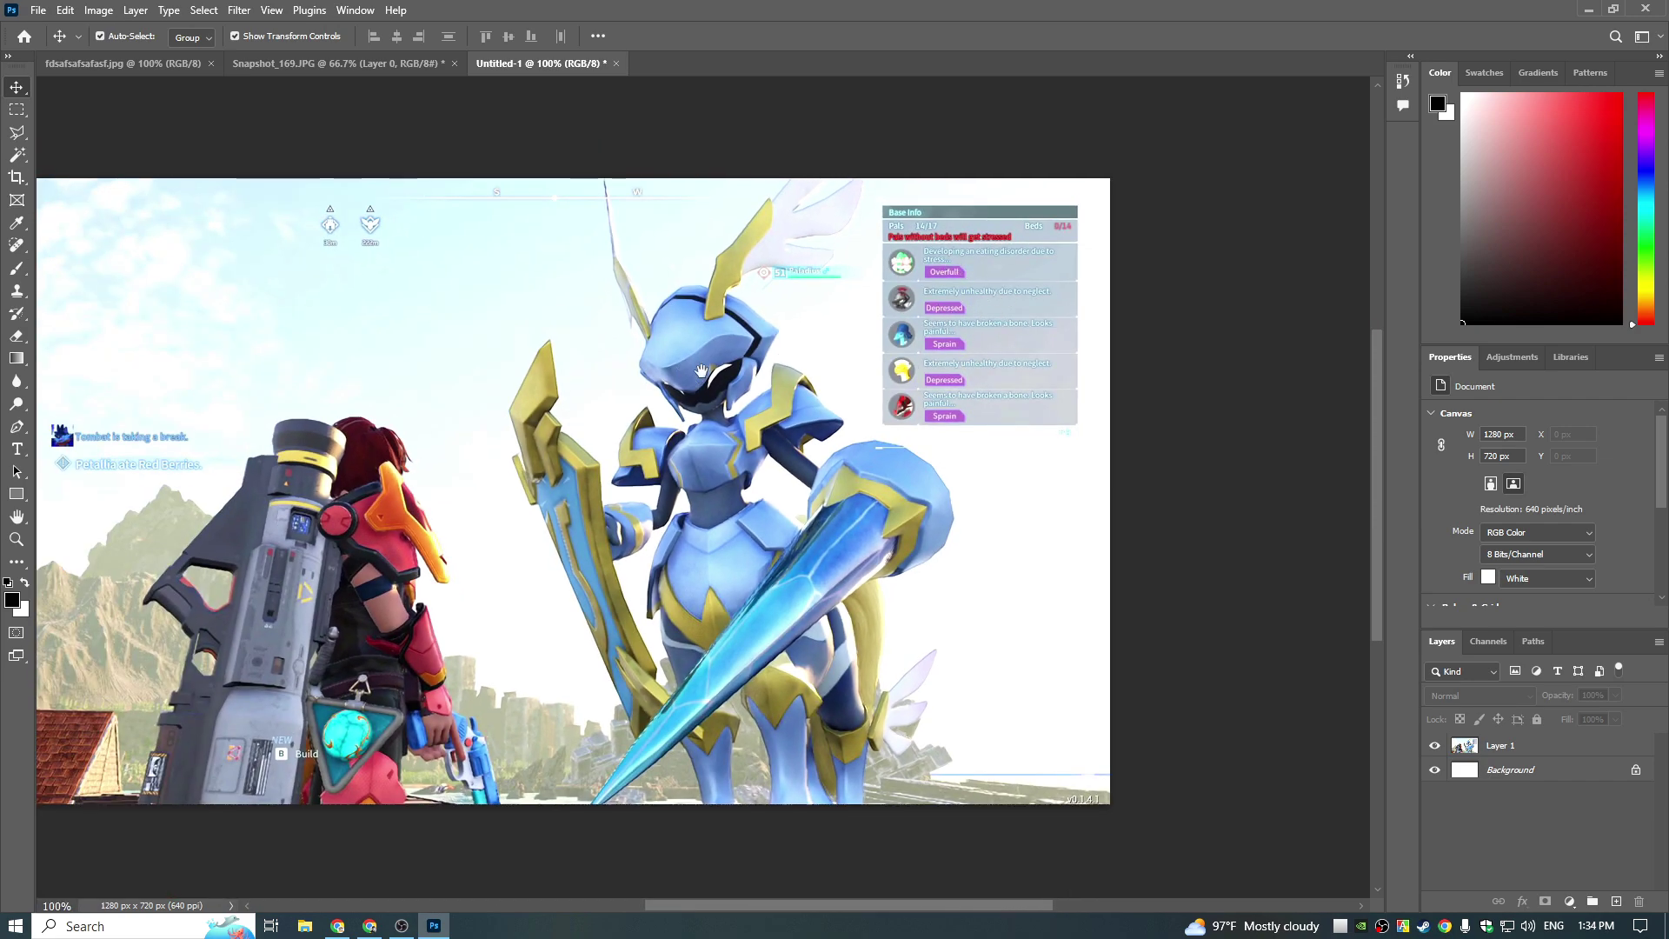
left_click_drag(702, 372, 846, 376)
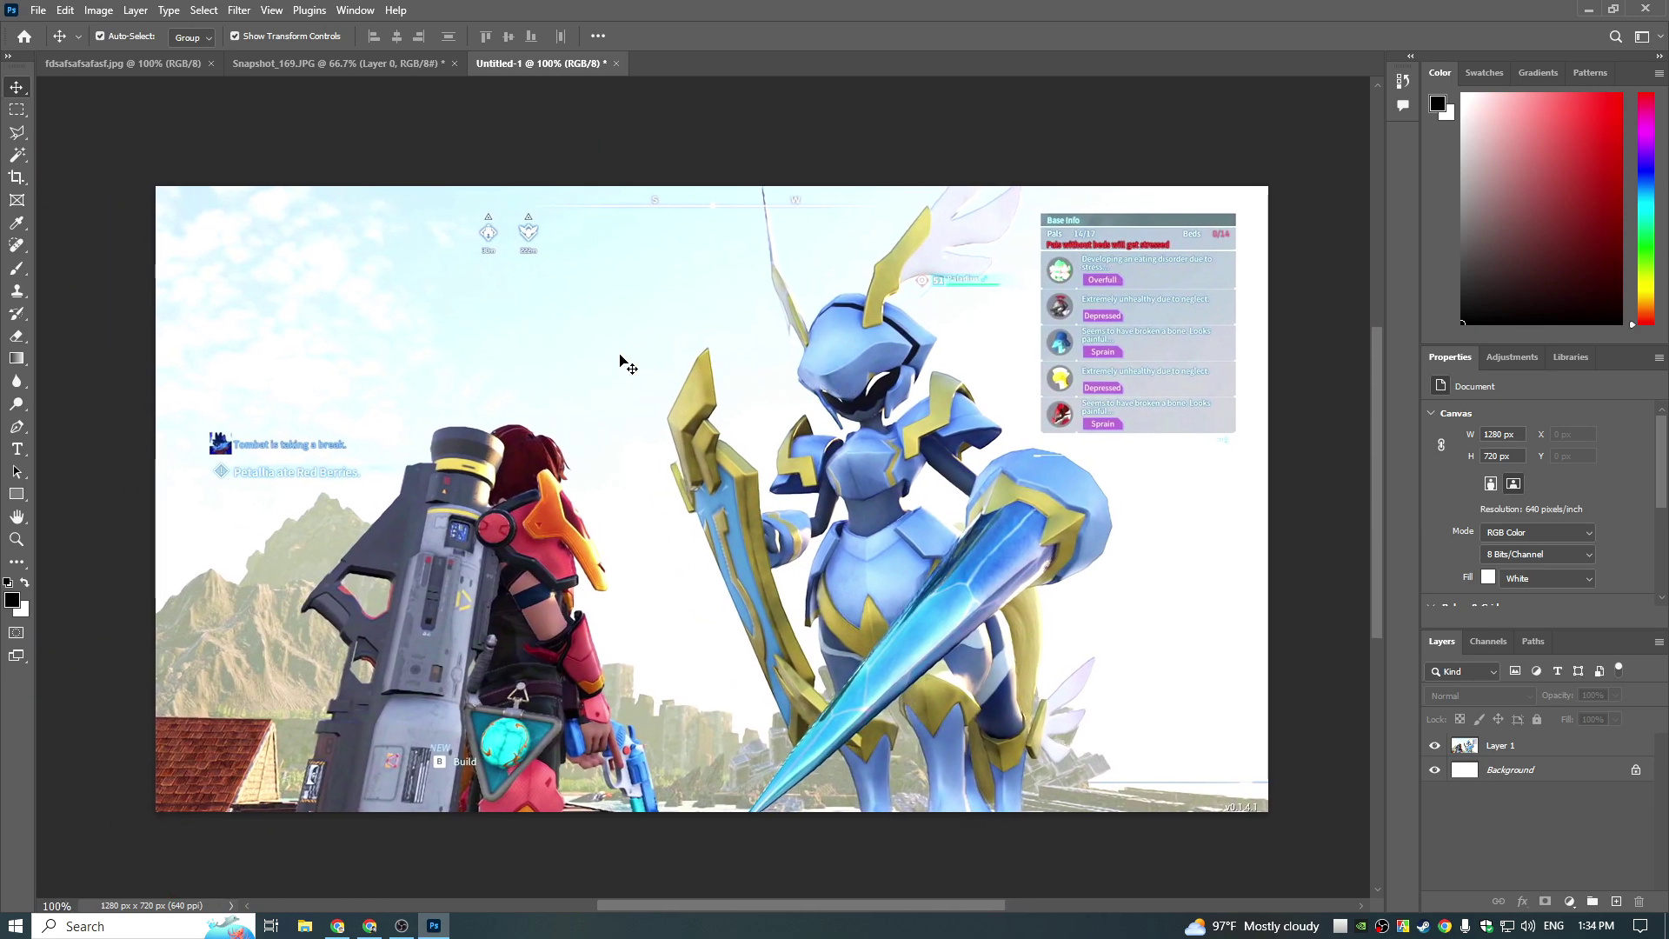
Step: Cover the two waypoint icons and their distance labels on Layer 1 with nearby sky, using the Clone Stamp at brush size 40
scroll(620, 356, "up", 1)
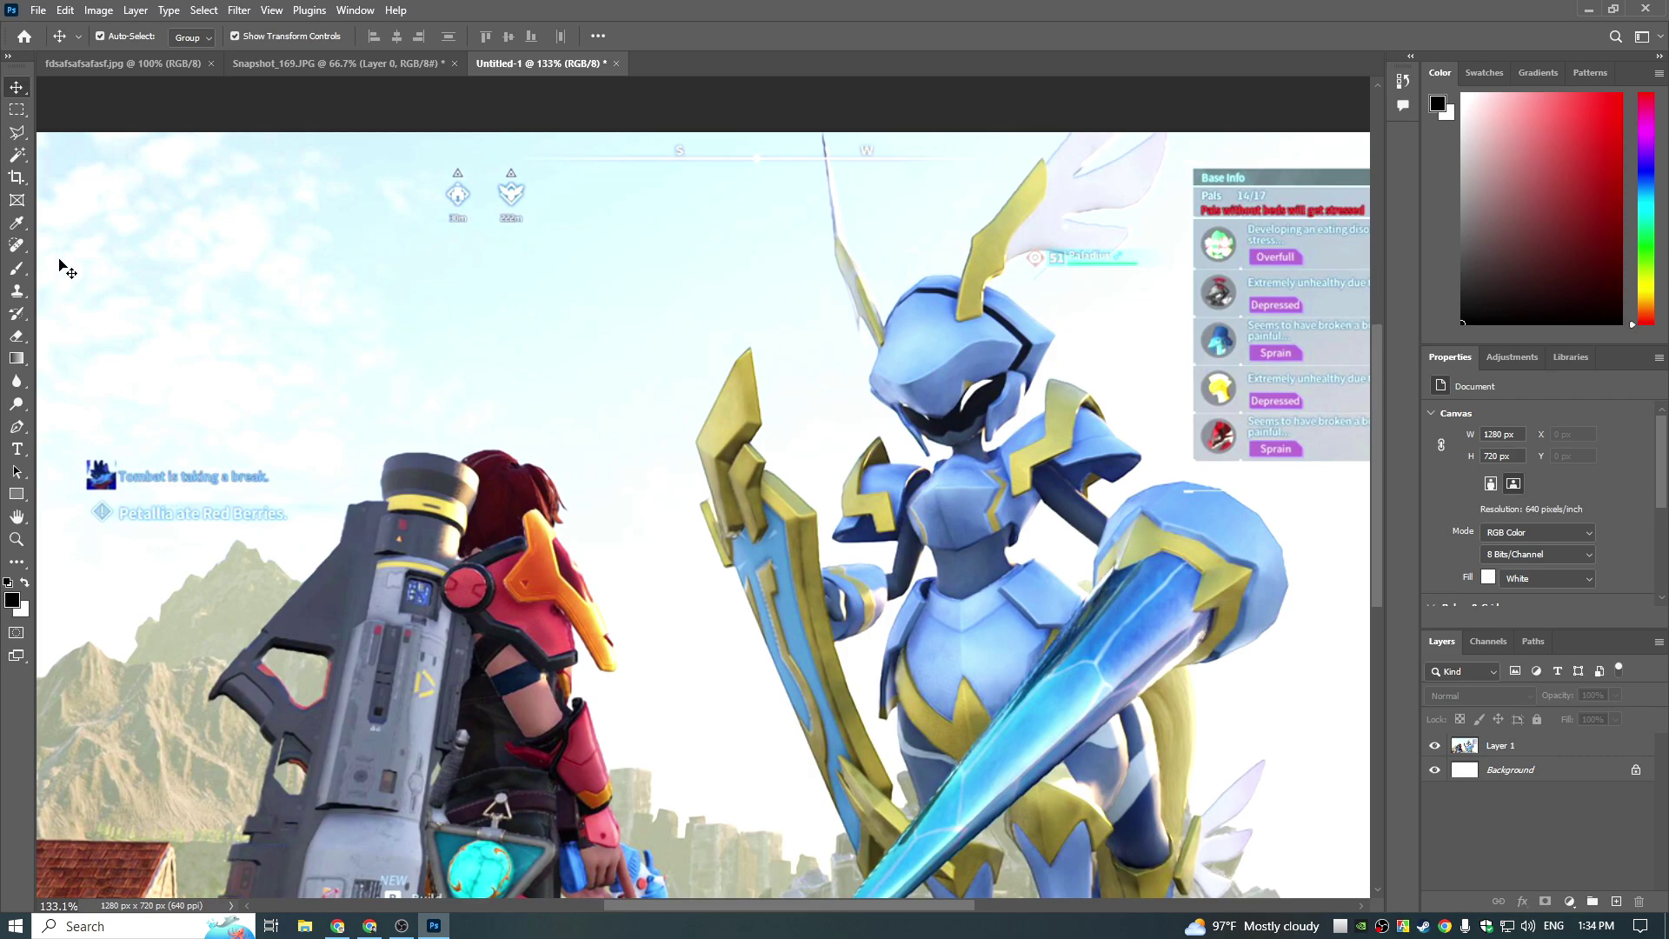
left_click(26, 297)
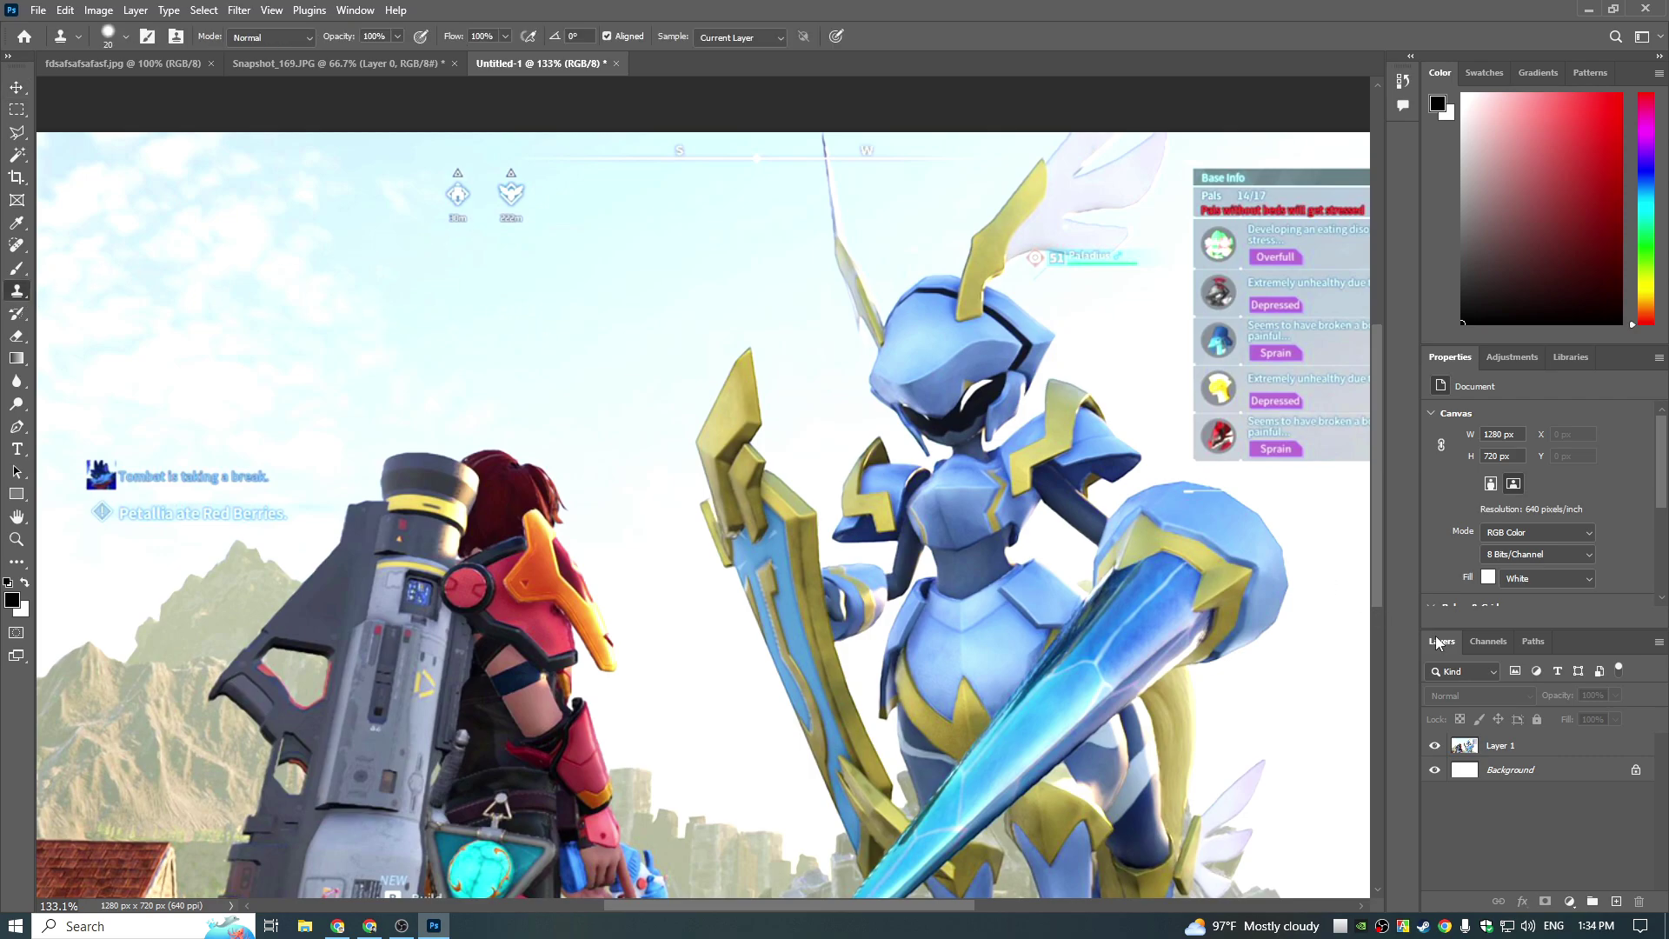
left_click(1503, 746)
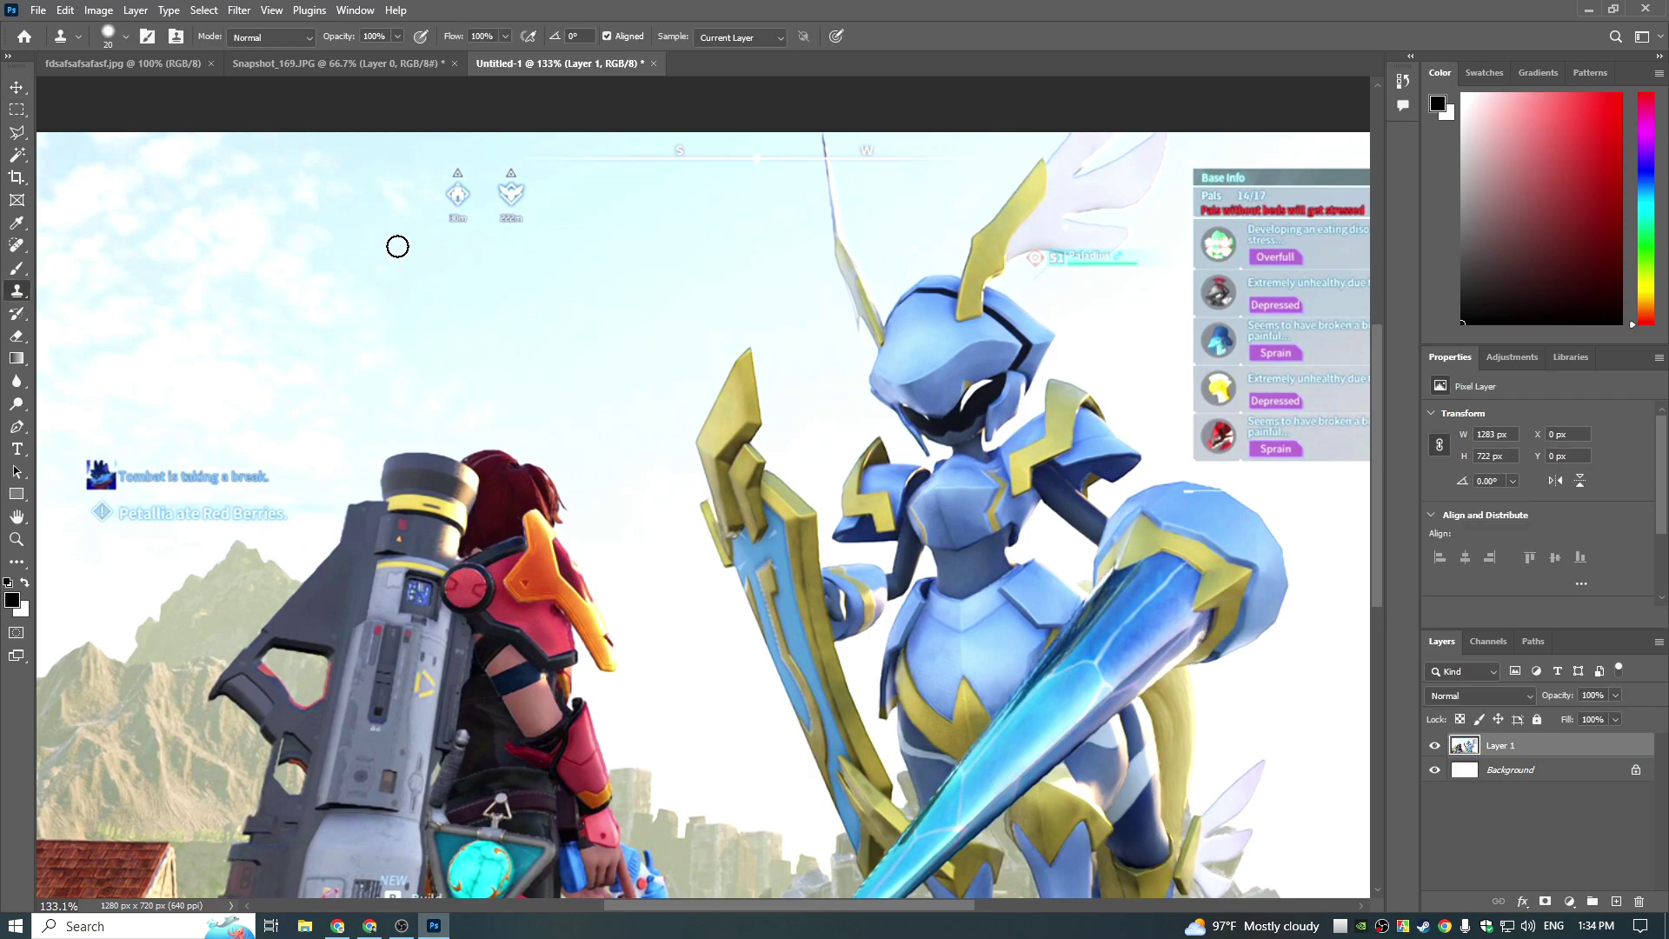
scroll(397, 247, "up", 2)
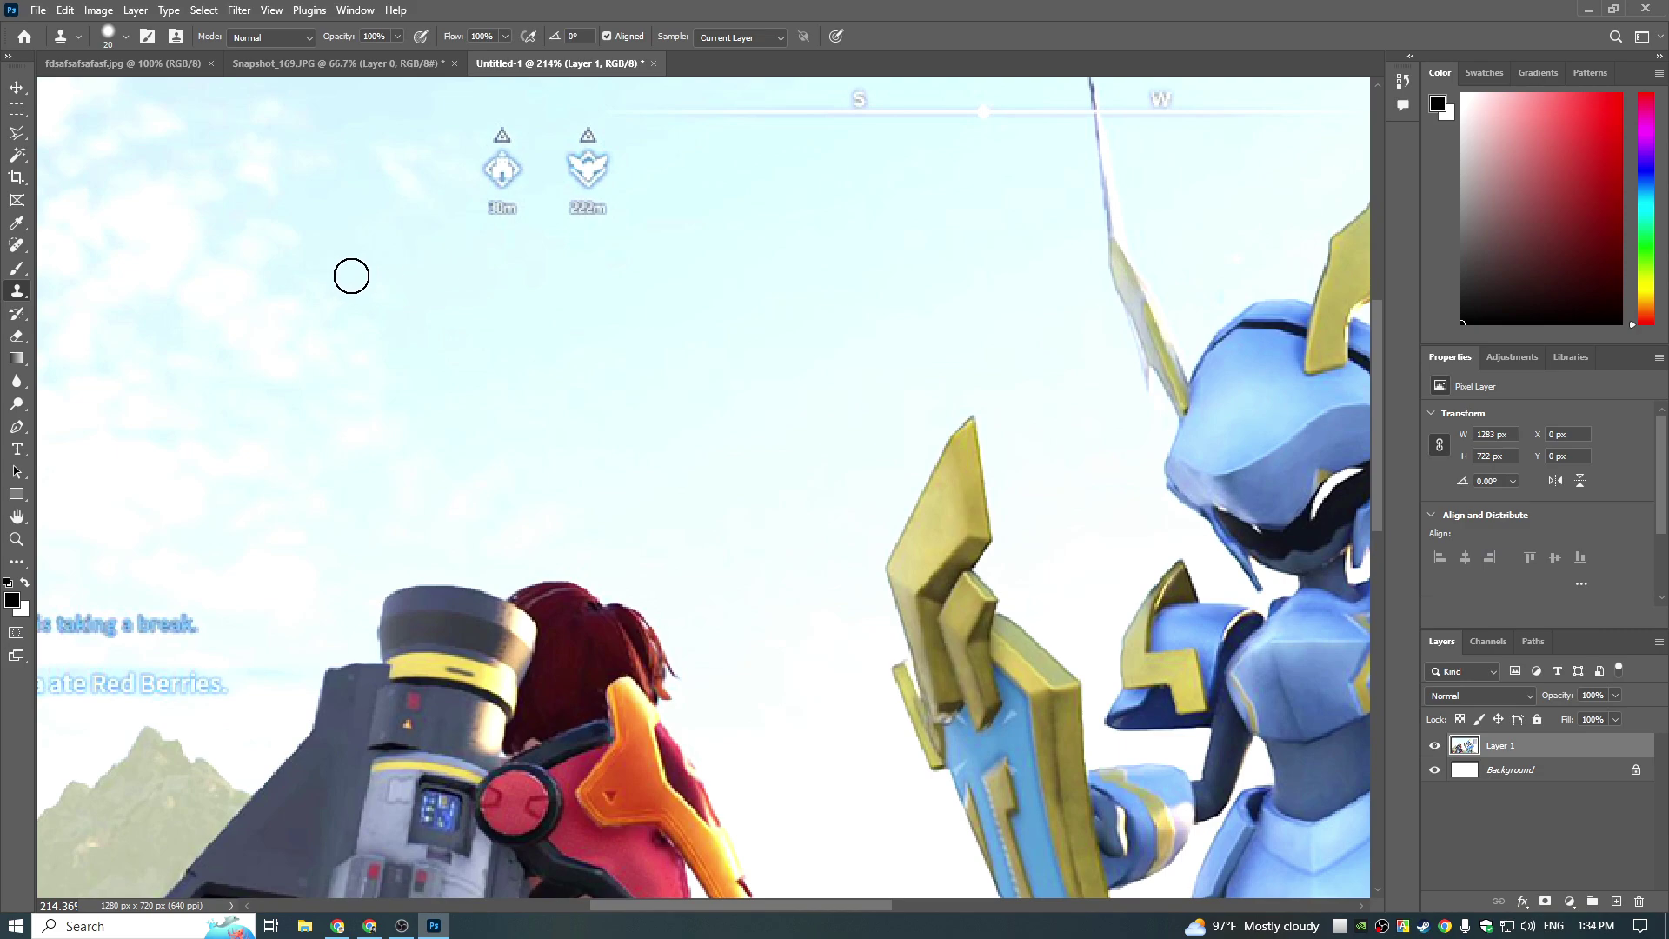
key("bracketright")
key("bracketright")
left_click(418, 208, "alt")
mouse_move(429, 208)
left_mouse_down()
mouse_move(505, 186)
mouse_move(504, 157)
mouse_move(498, 195)
mouse_move(577, 182)
left_mouse_up()
scroll(545, 268, "down", 3)
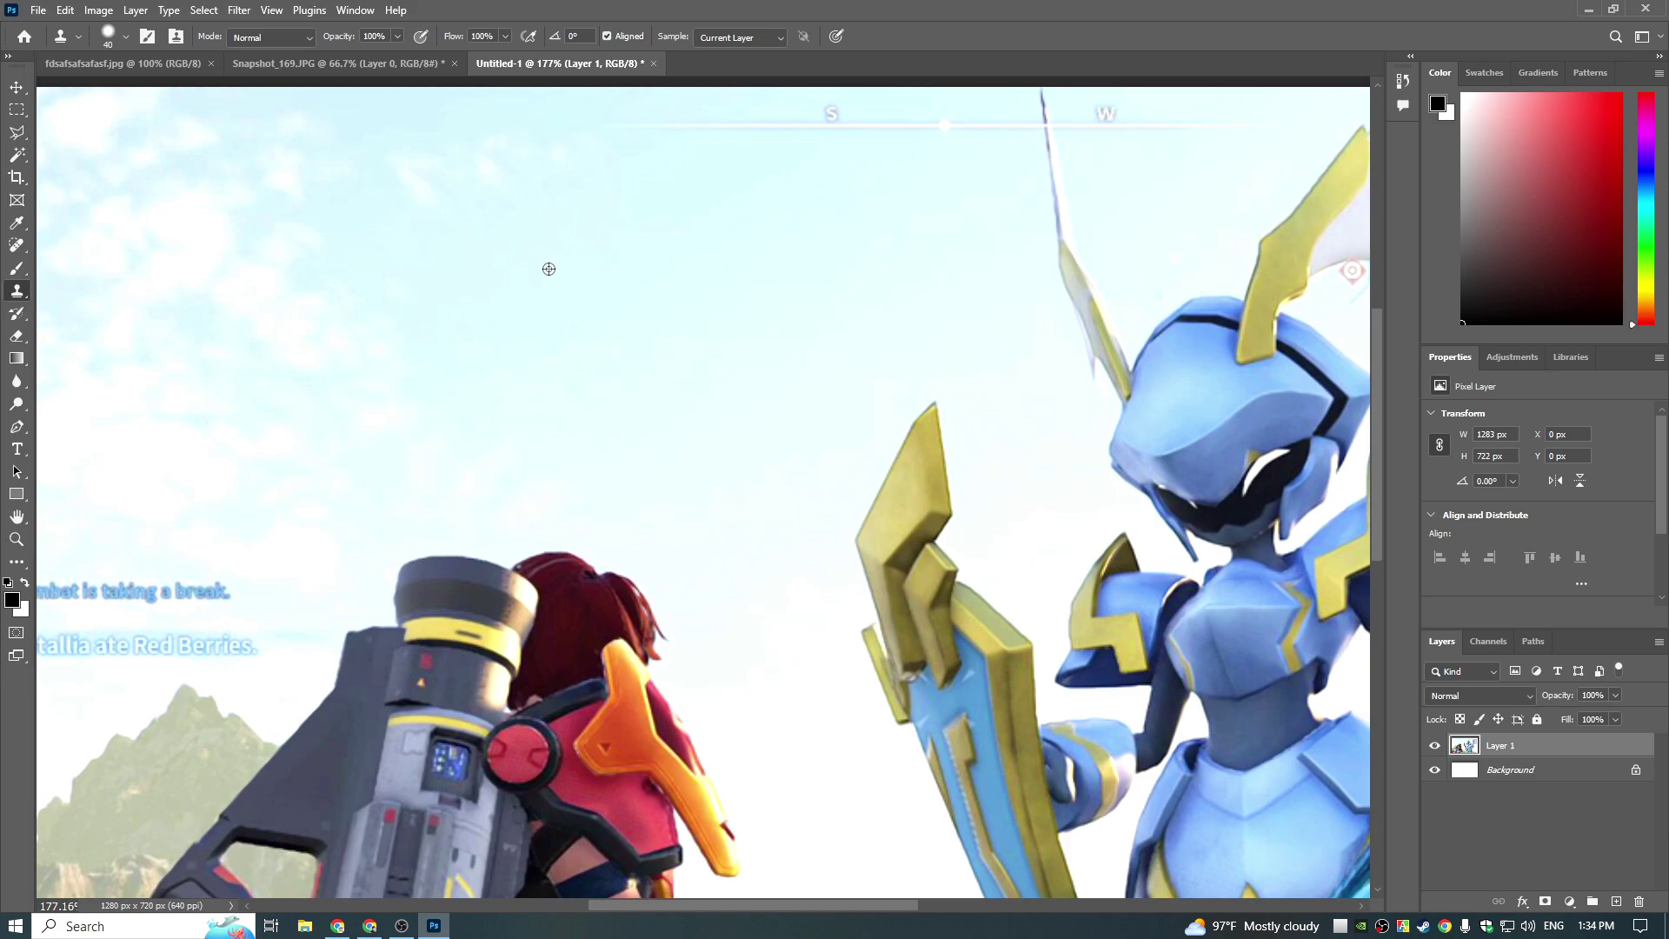
Step: Try to paint over the Base Info panel with the Clone Stamp
scroll(604, 273, "down", 3)
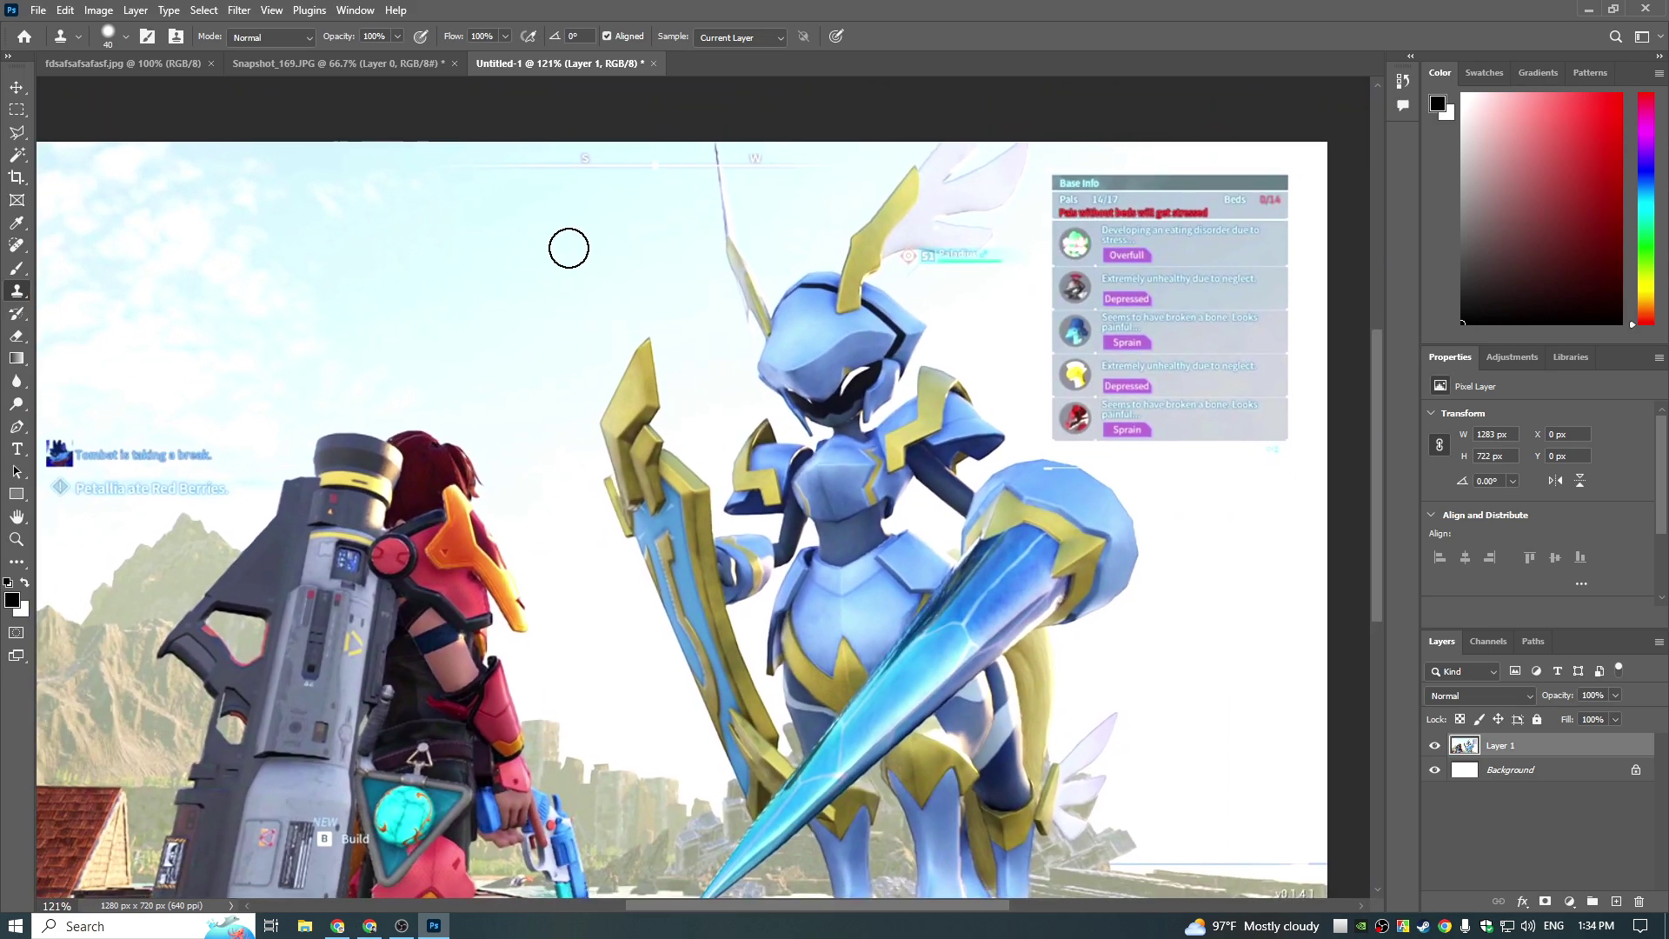
scroll(575, 257, "up", 1)
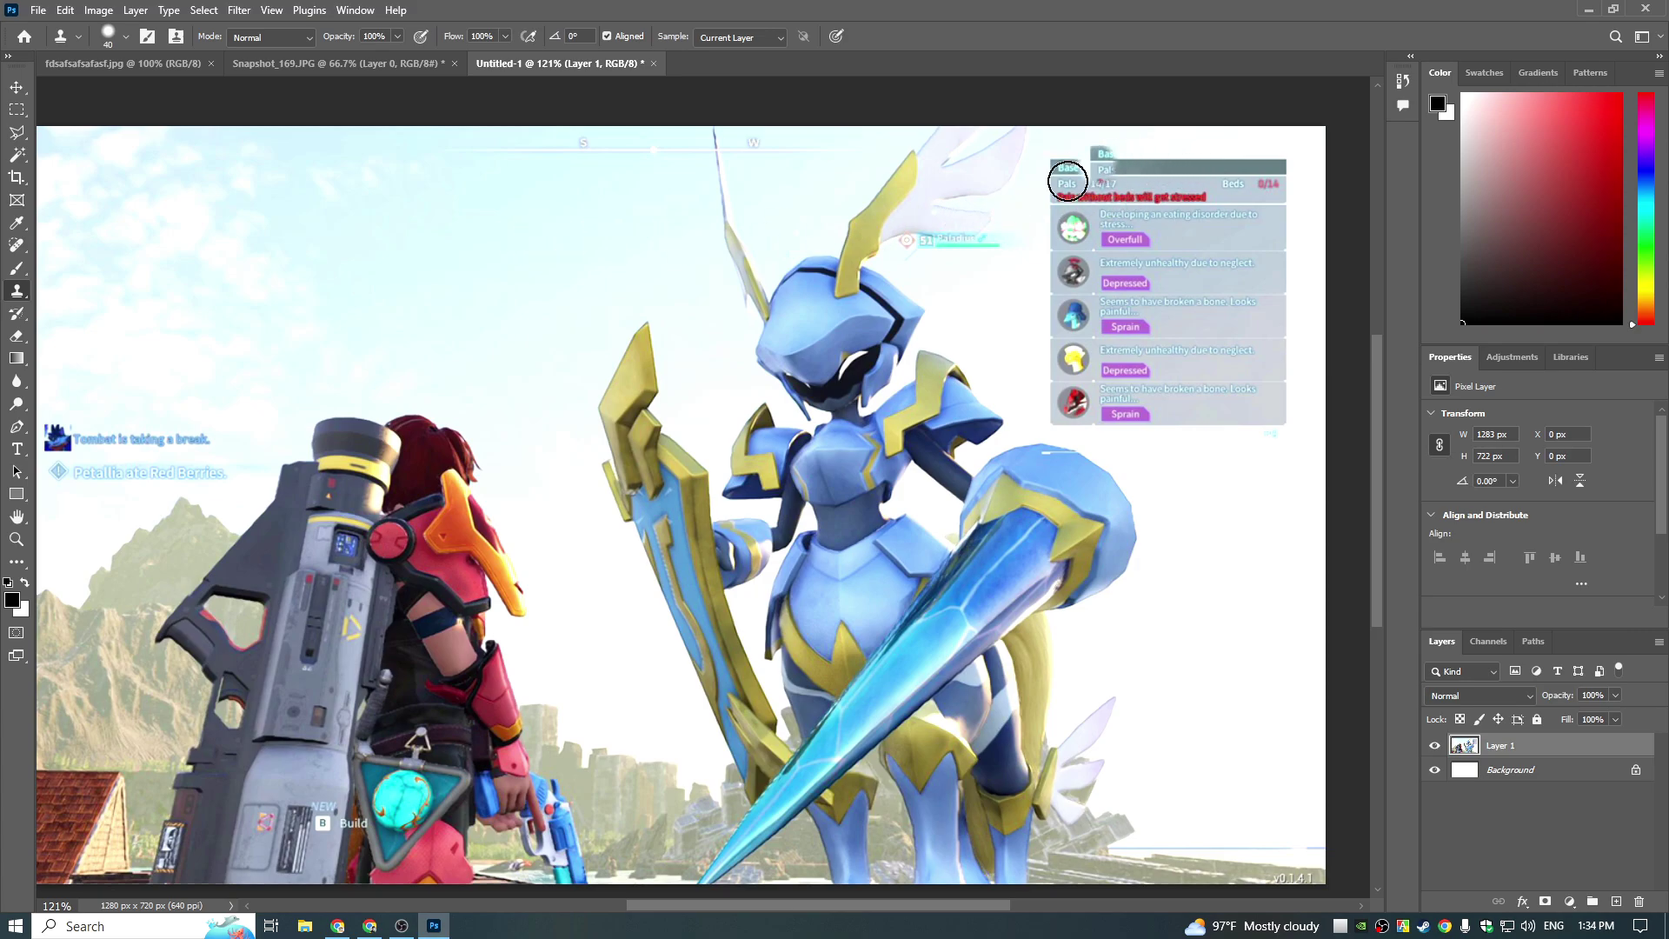
left_click_drag(1069, 186, 1108, 243)
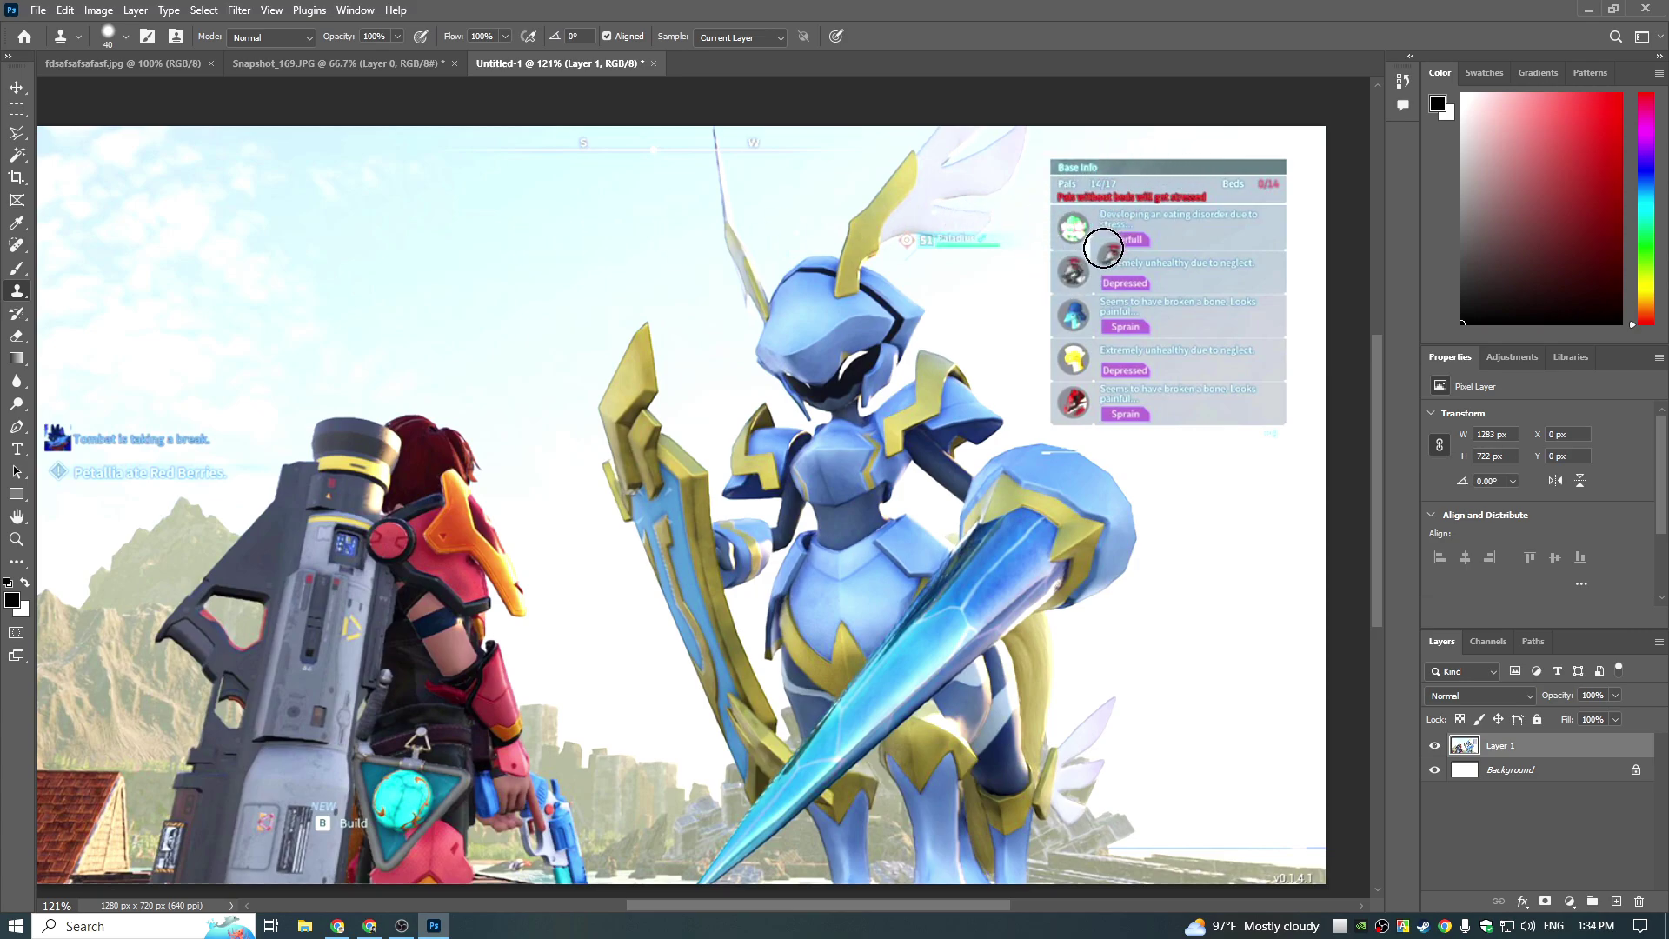
key("ctrl+z")
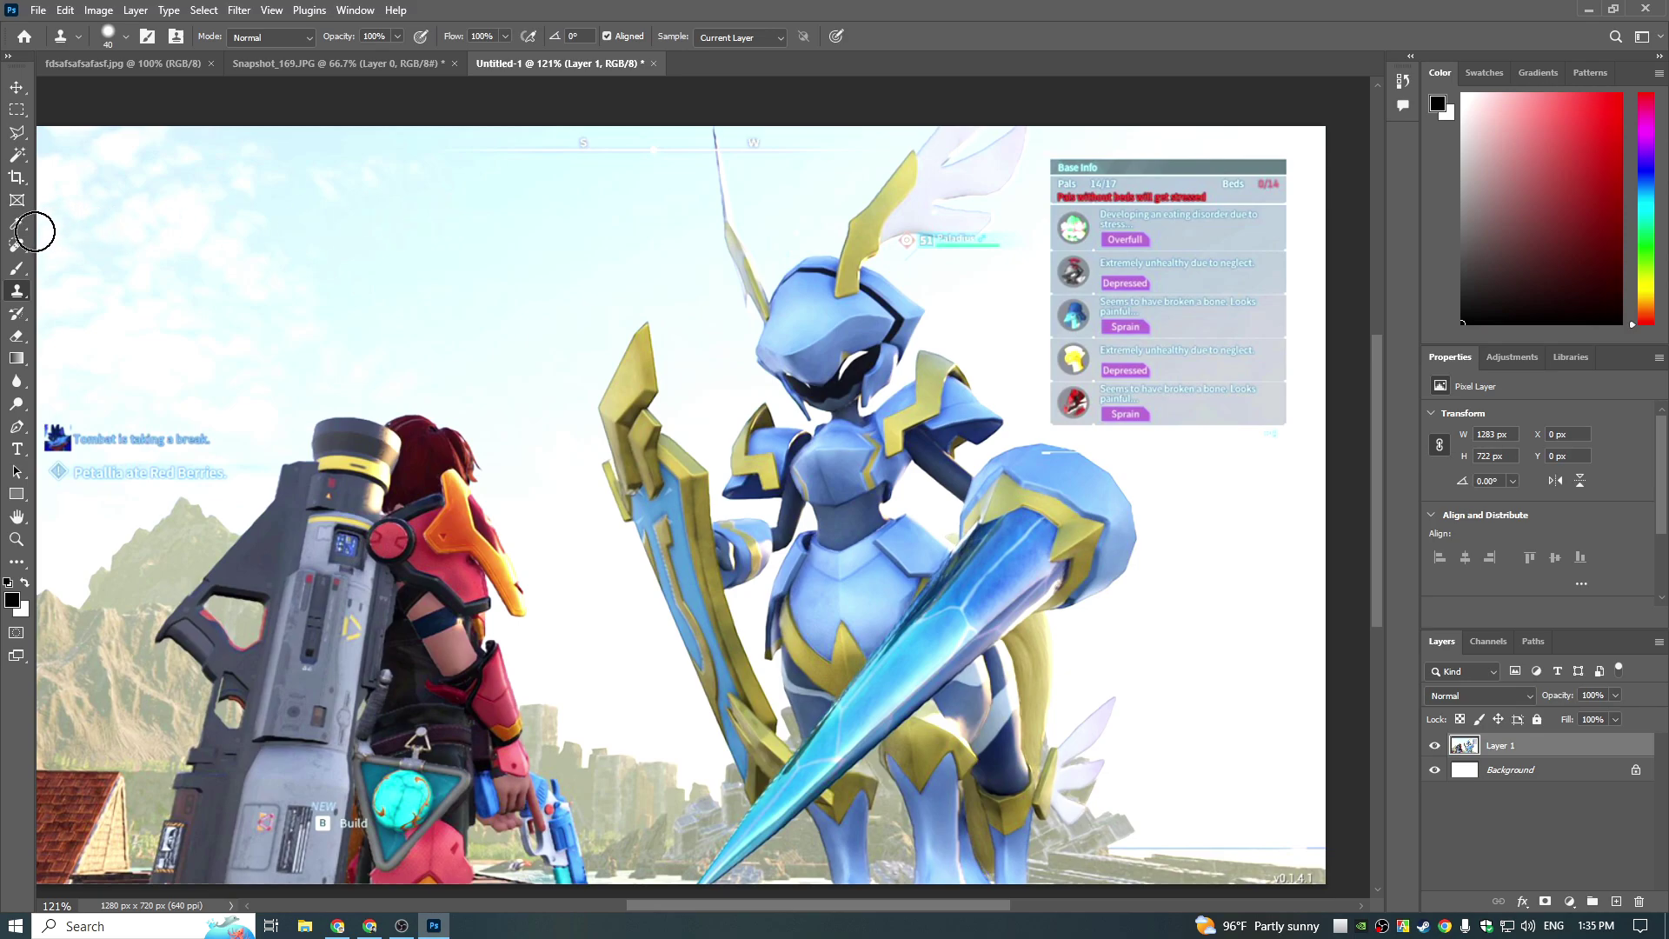
Step: Remove the compass bar along the upper edge of the image with the content-aware Spot Healing Brush
left_click(17, 248)
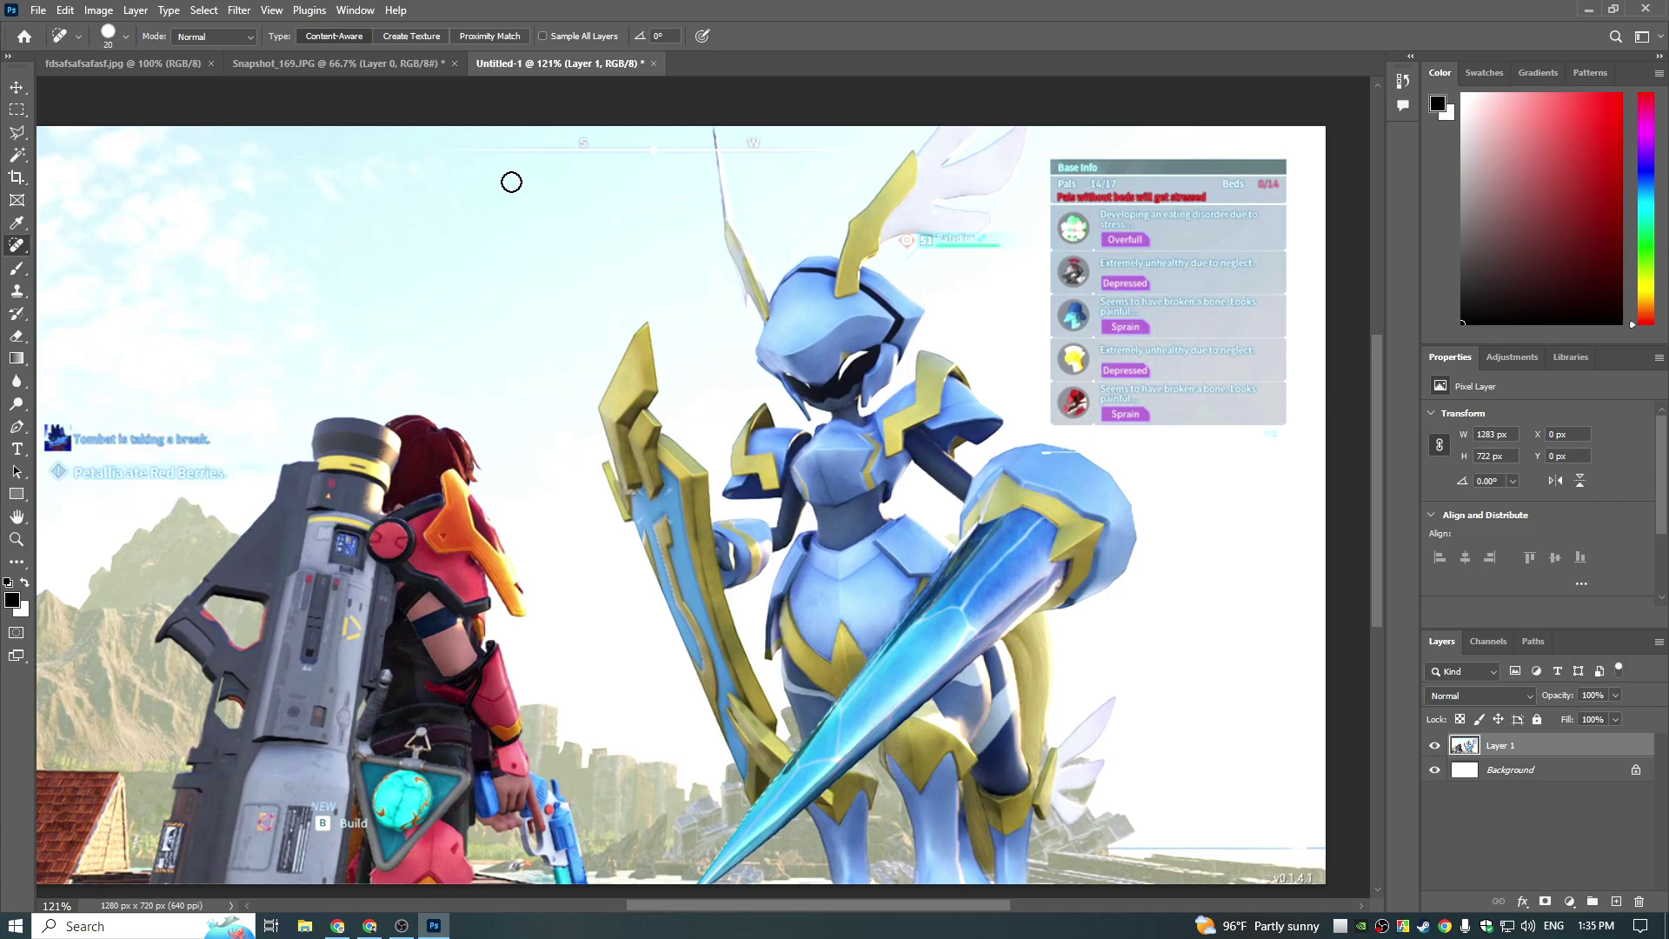
left_click_drag(435, 155, 860, 153)
Step: Remove the whole Base Info panel from the sky with the Spot Healing Brush enlarged to size 60
scroll(1166, 435, "up", 2)
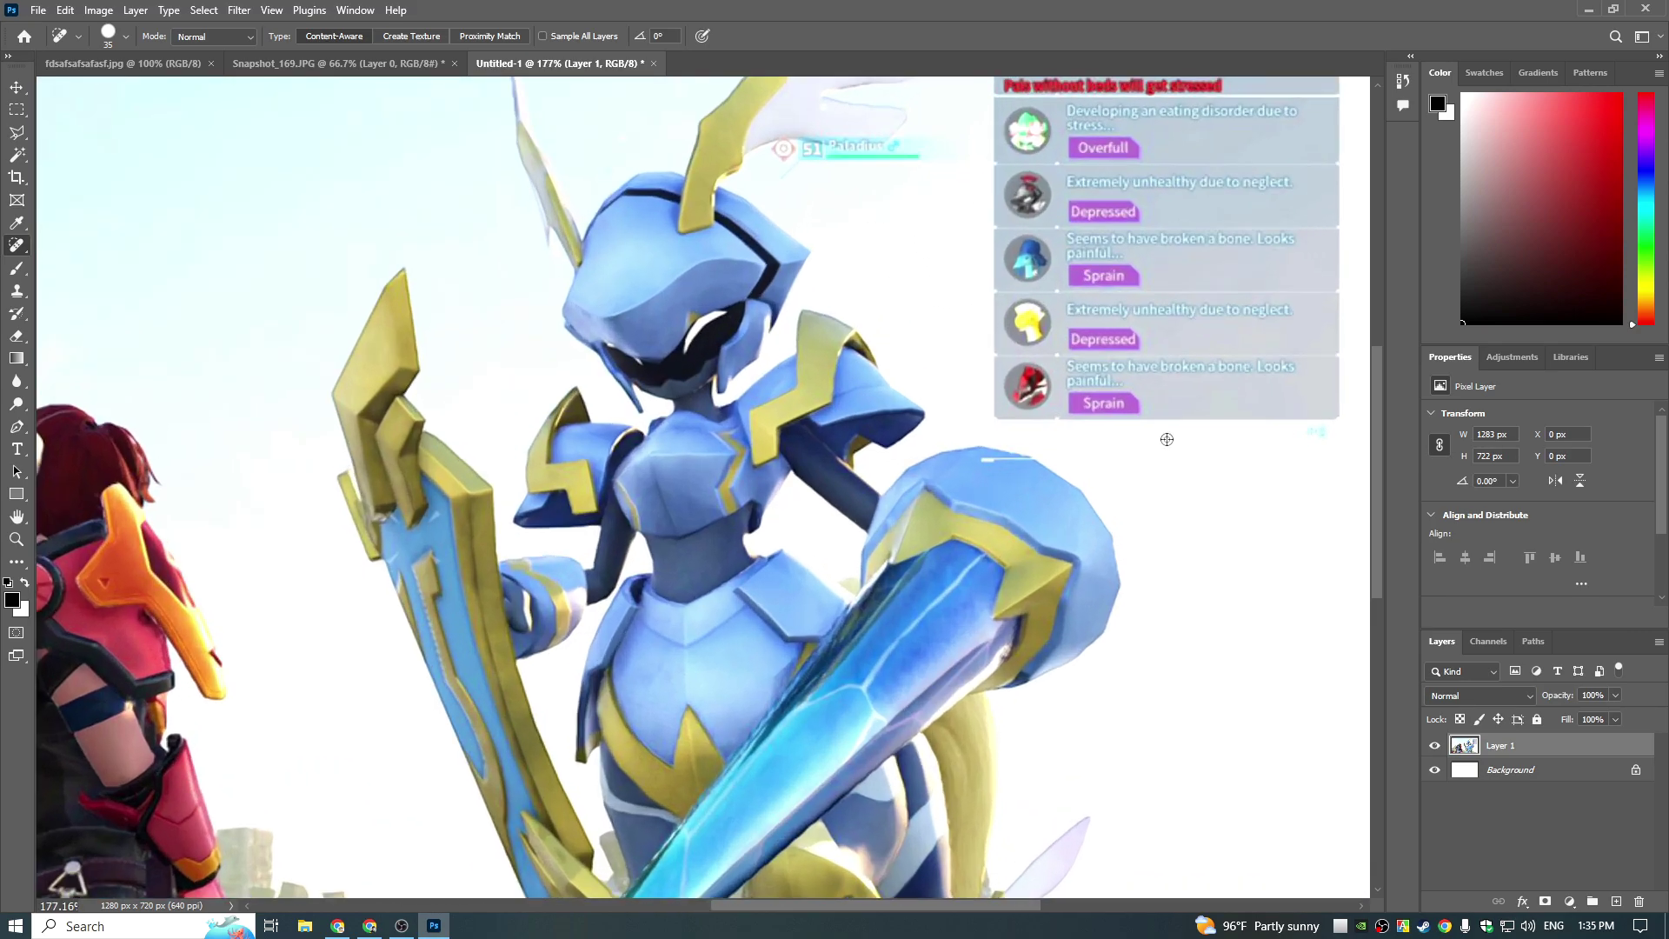
left_click_drag(1200, 417, 960, 480)
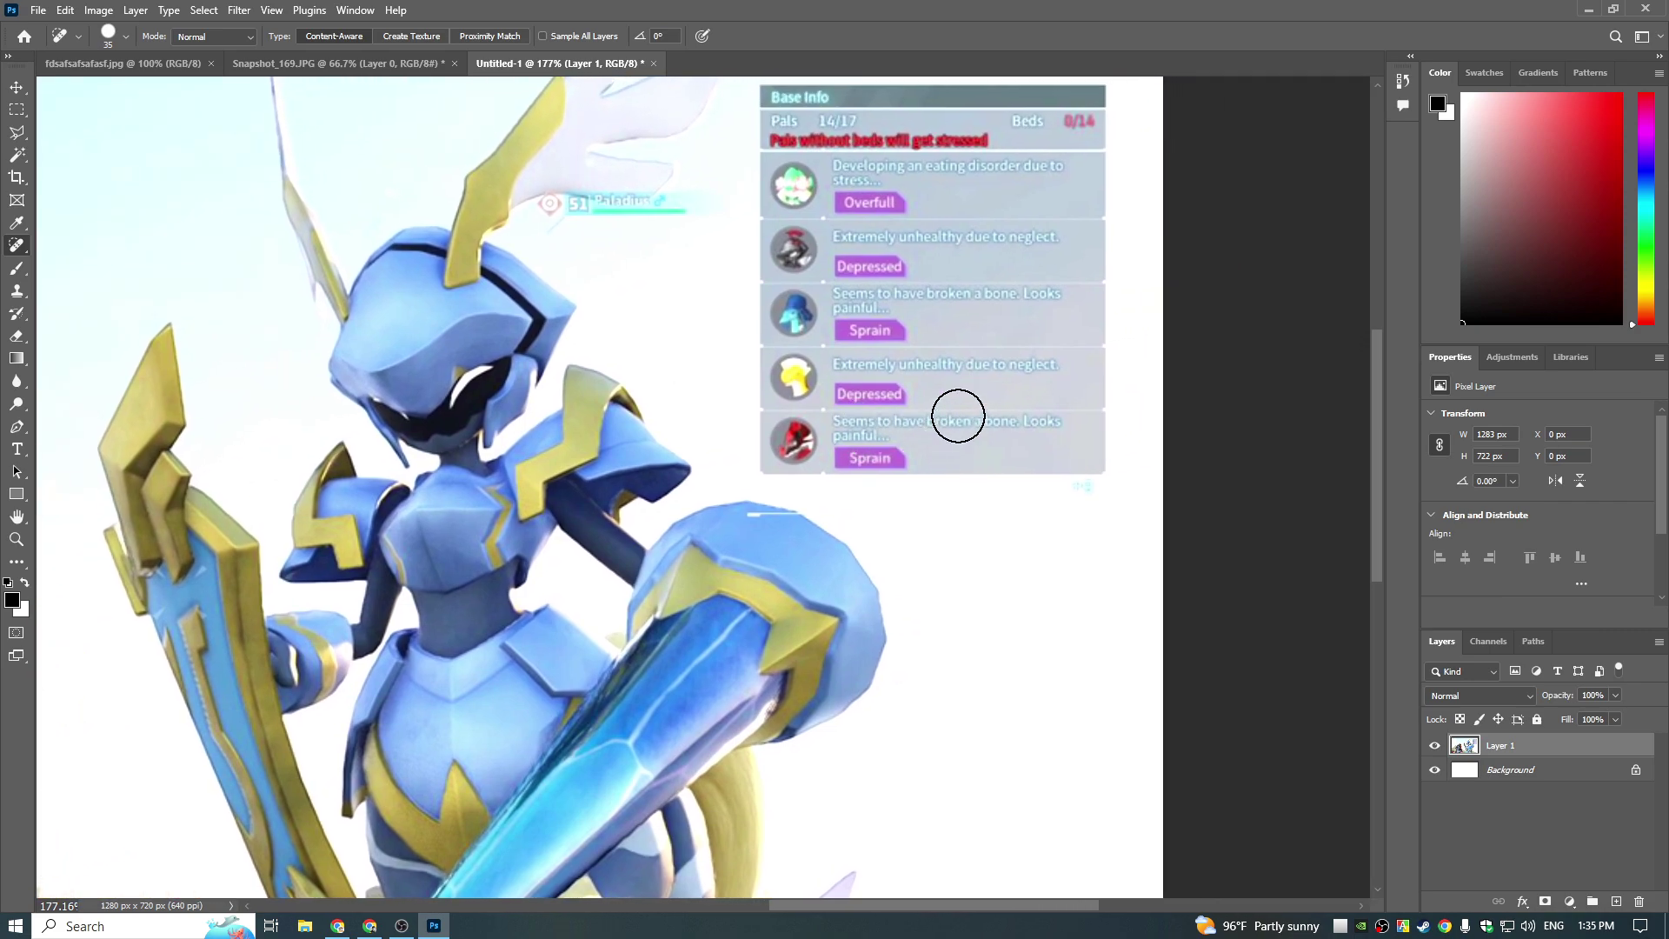
key("bracketright")
key("bracketright")
key("bracketright")
key("bracketright")
mouse_move(1078, 496)
left_mouse_down()
mouse_move(1087, 118)
mouse_move(771, 107)
mouse_move(768, 267)
mouse_move(790, 386)
mouse_move(778, 451)
mouse_move(1041, 443)
mouse_move(1060, 365)
mouse_move(1049, 216)
mouse_move(1015, 184)
mouse_move(885, 176)
mouse_move(819, 230)
mouse_move(821, 289)
mouse_move(812, 173)
mouse_move(850, 402)
mouse_move(976, 289)
mouse_move(847, 277)
mouse_move(1012, 313)
mouse_move(964, 428)
mouse_move(956, 365)
left_mouse_up()
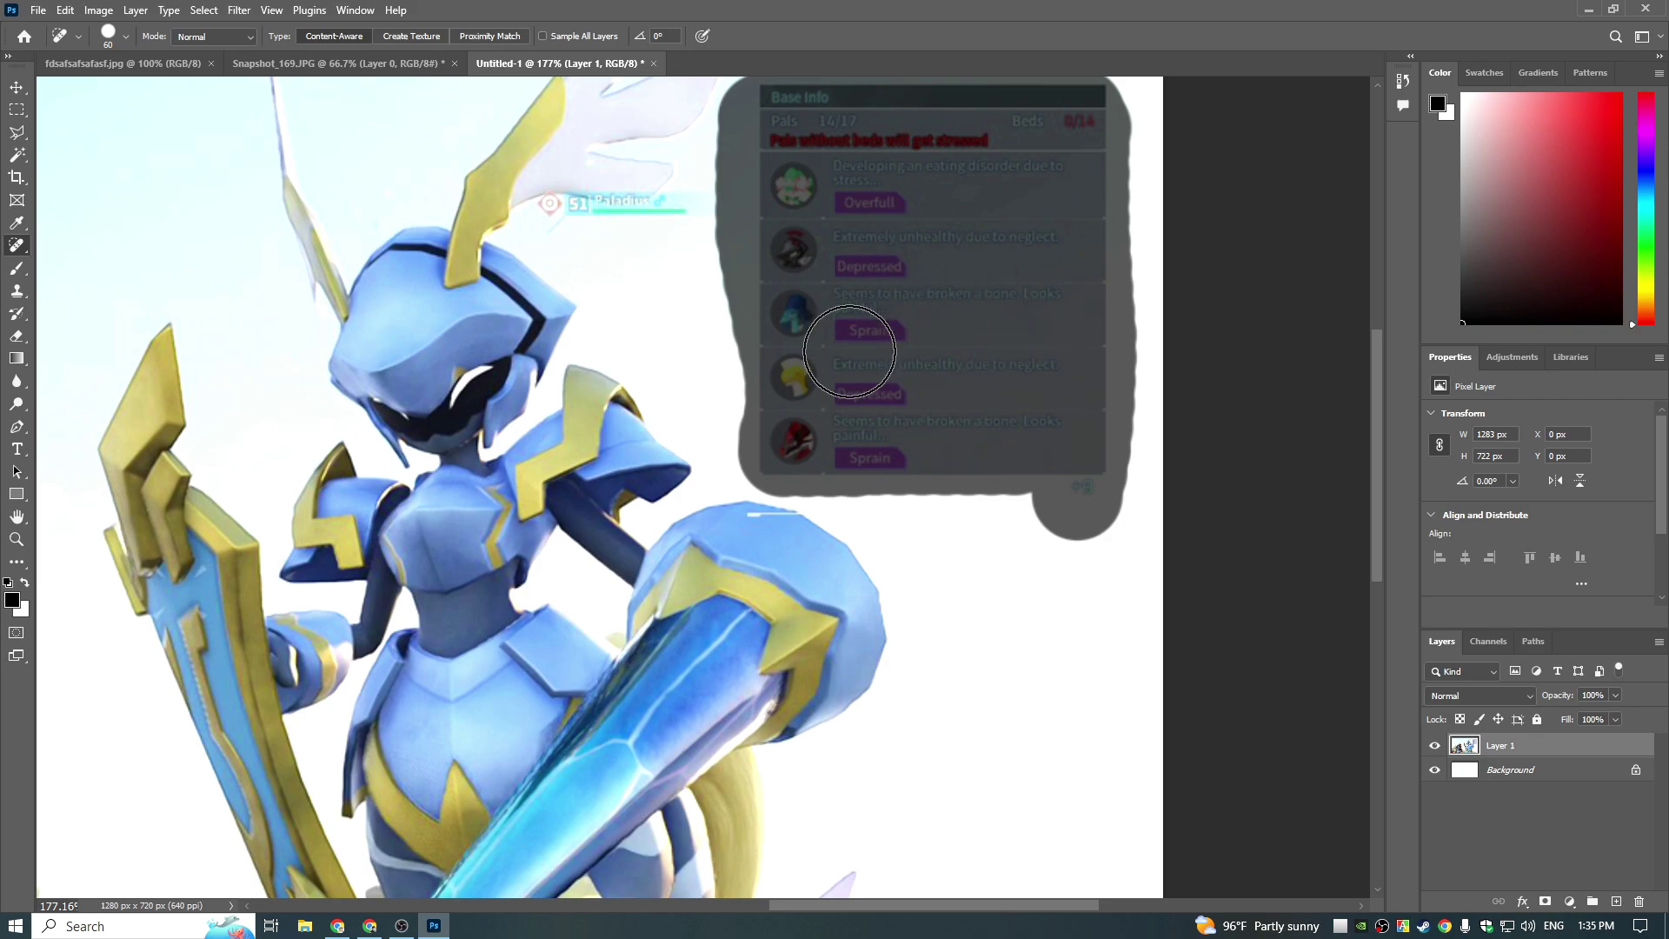
scroll(987, 372, "down", 5)
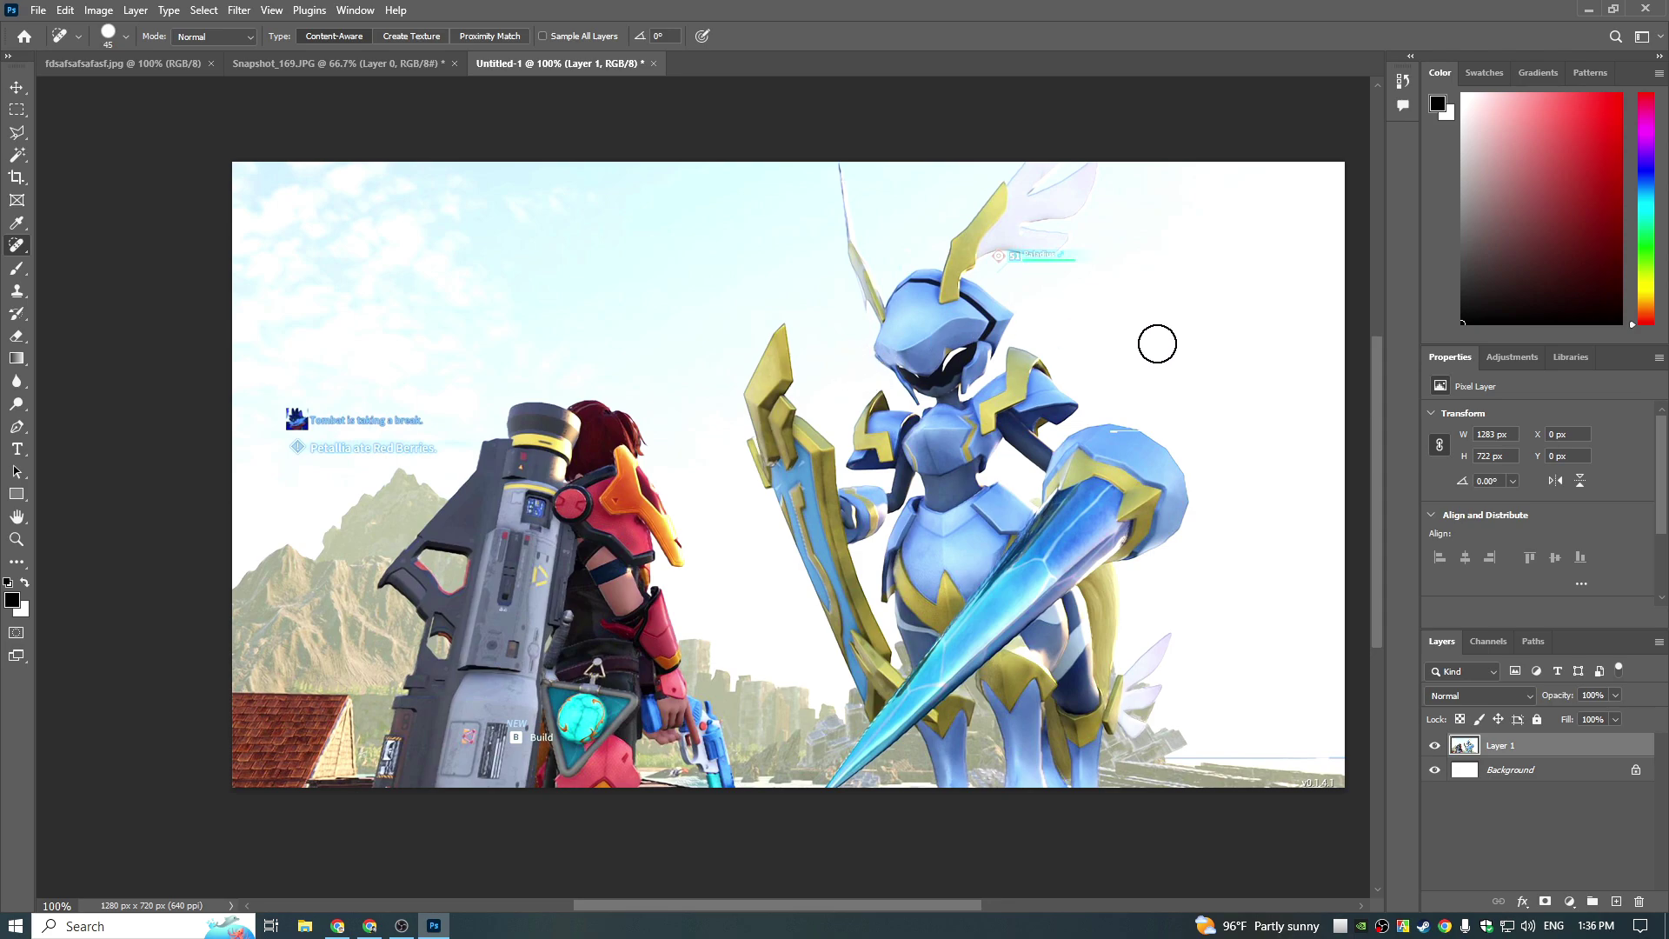
left_click(988, 333, "alt")
key("Return")
Step: Remove the two notification lines about Tombat and Petallia above the mountains with the Spot Healing Brush at size 45
mouse_move(1087, 361)
left_mouse_down()
mouse_move(961, 347)
mouse_move(1104, 333)
left_mouse_up()
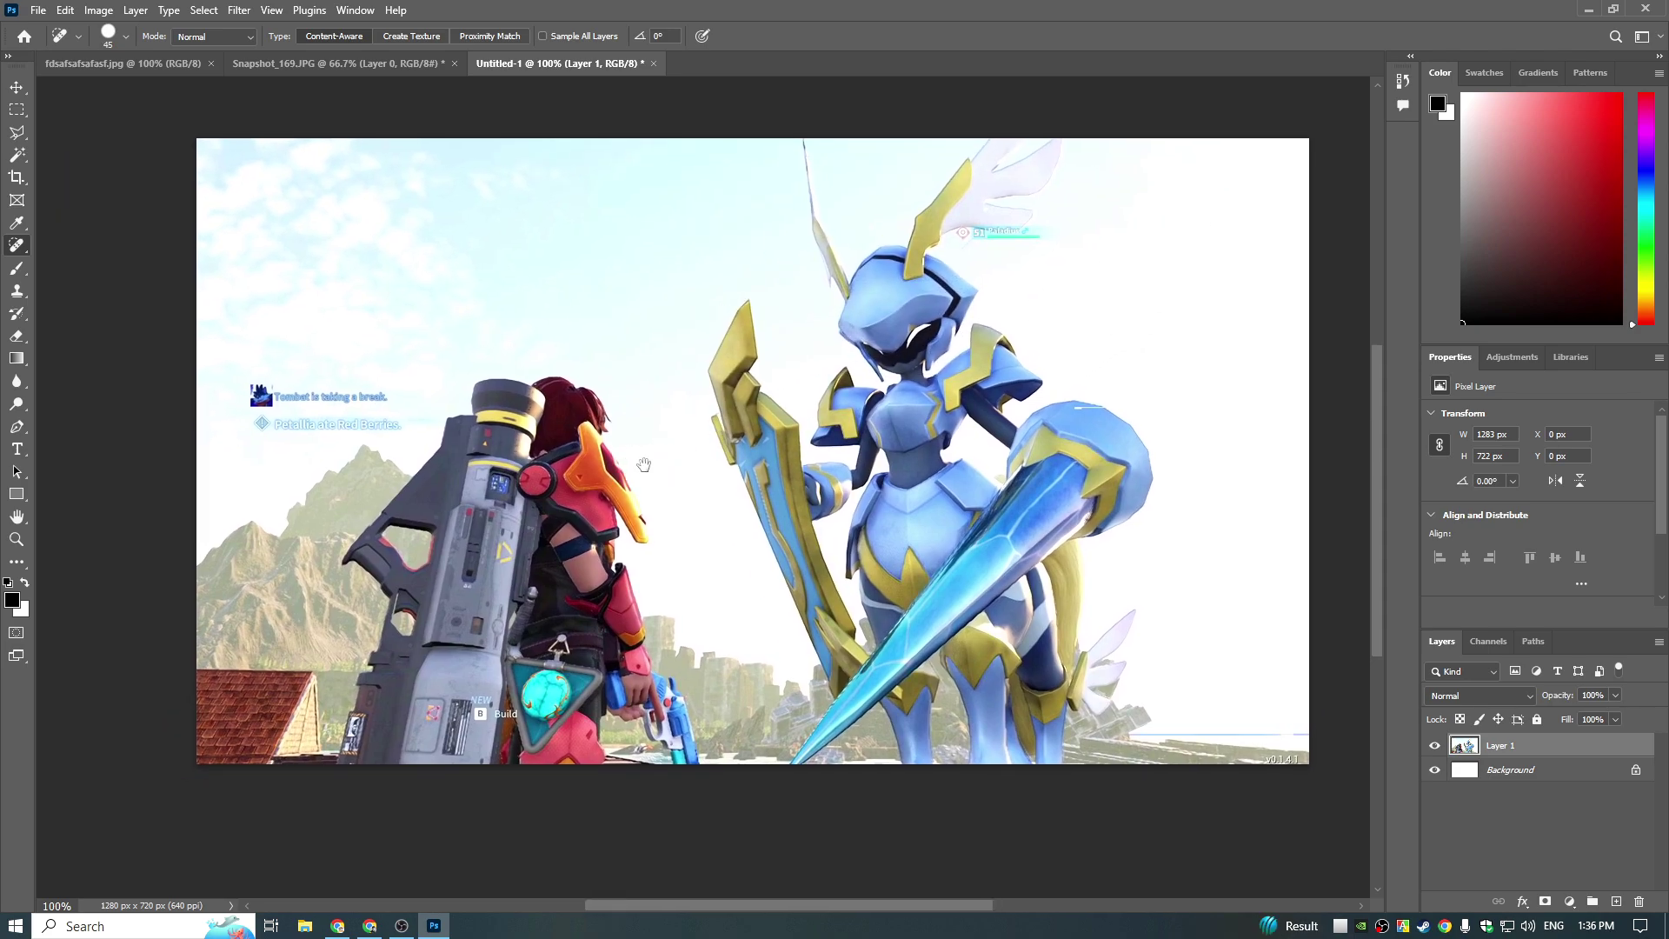
left_click_drag(654, 462, 820, 447)
scroll(503, 454, "up", 3)
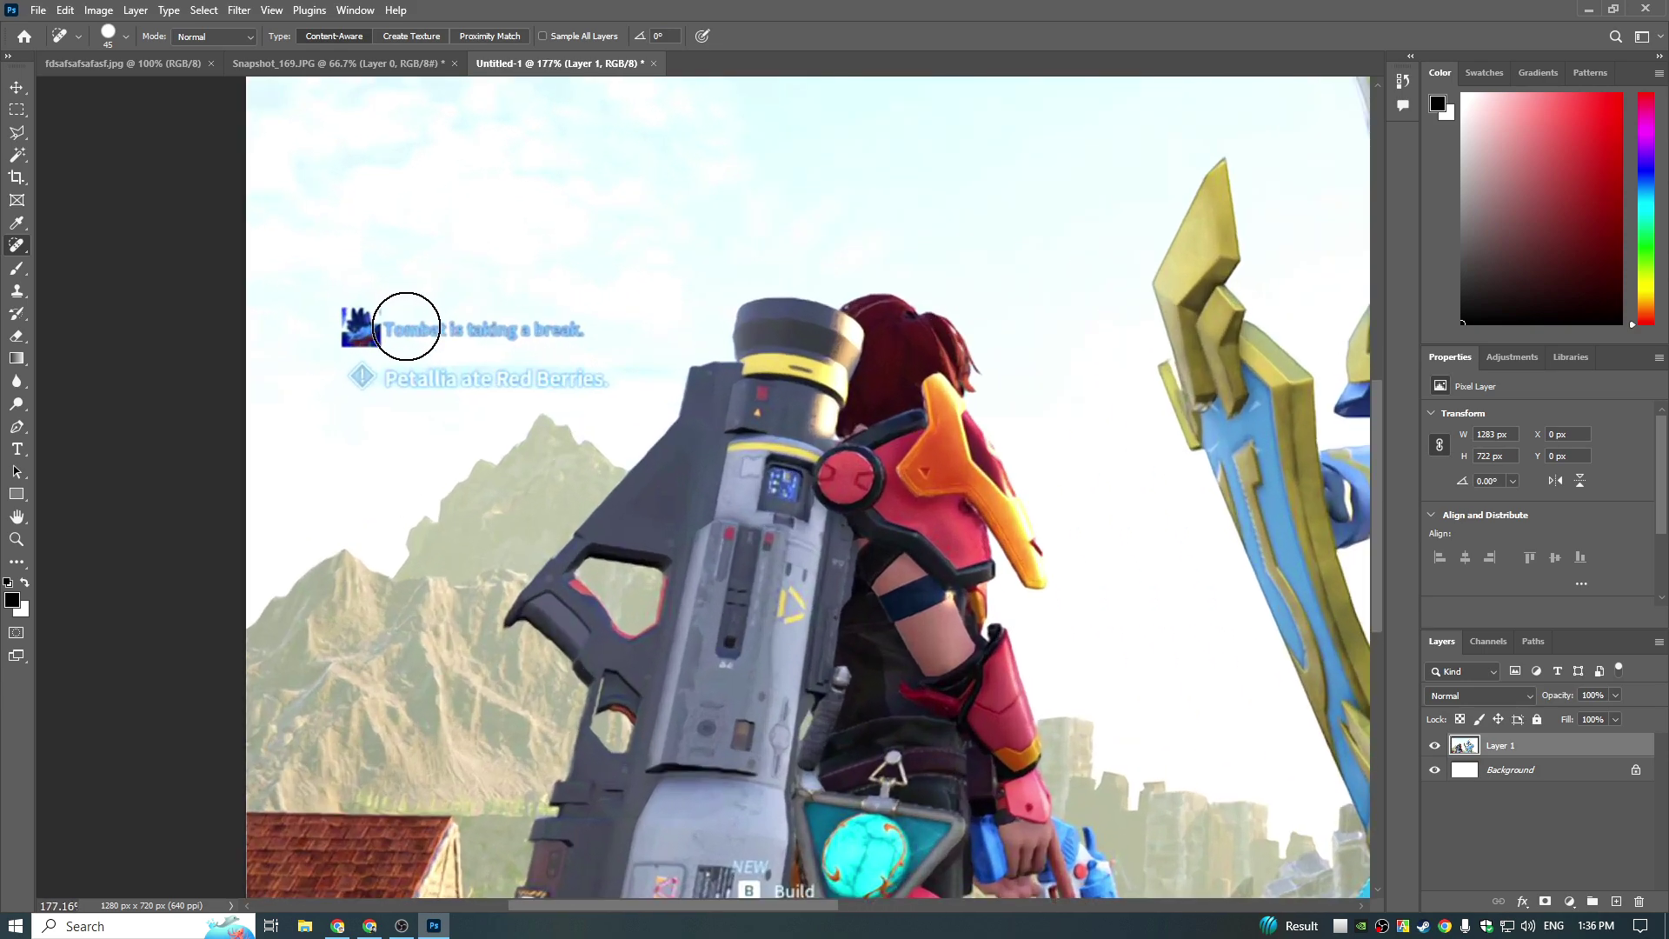
mouse_move(327, 323)
left_mouse_down()
mouse_move(518, 328)
mouse_move(614, 361)
mouse_move(472, 376)
mouse_move(339, 362)
left_mouse_up()
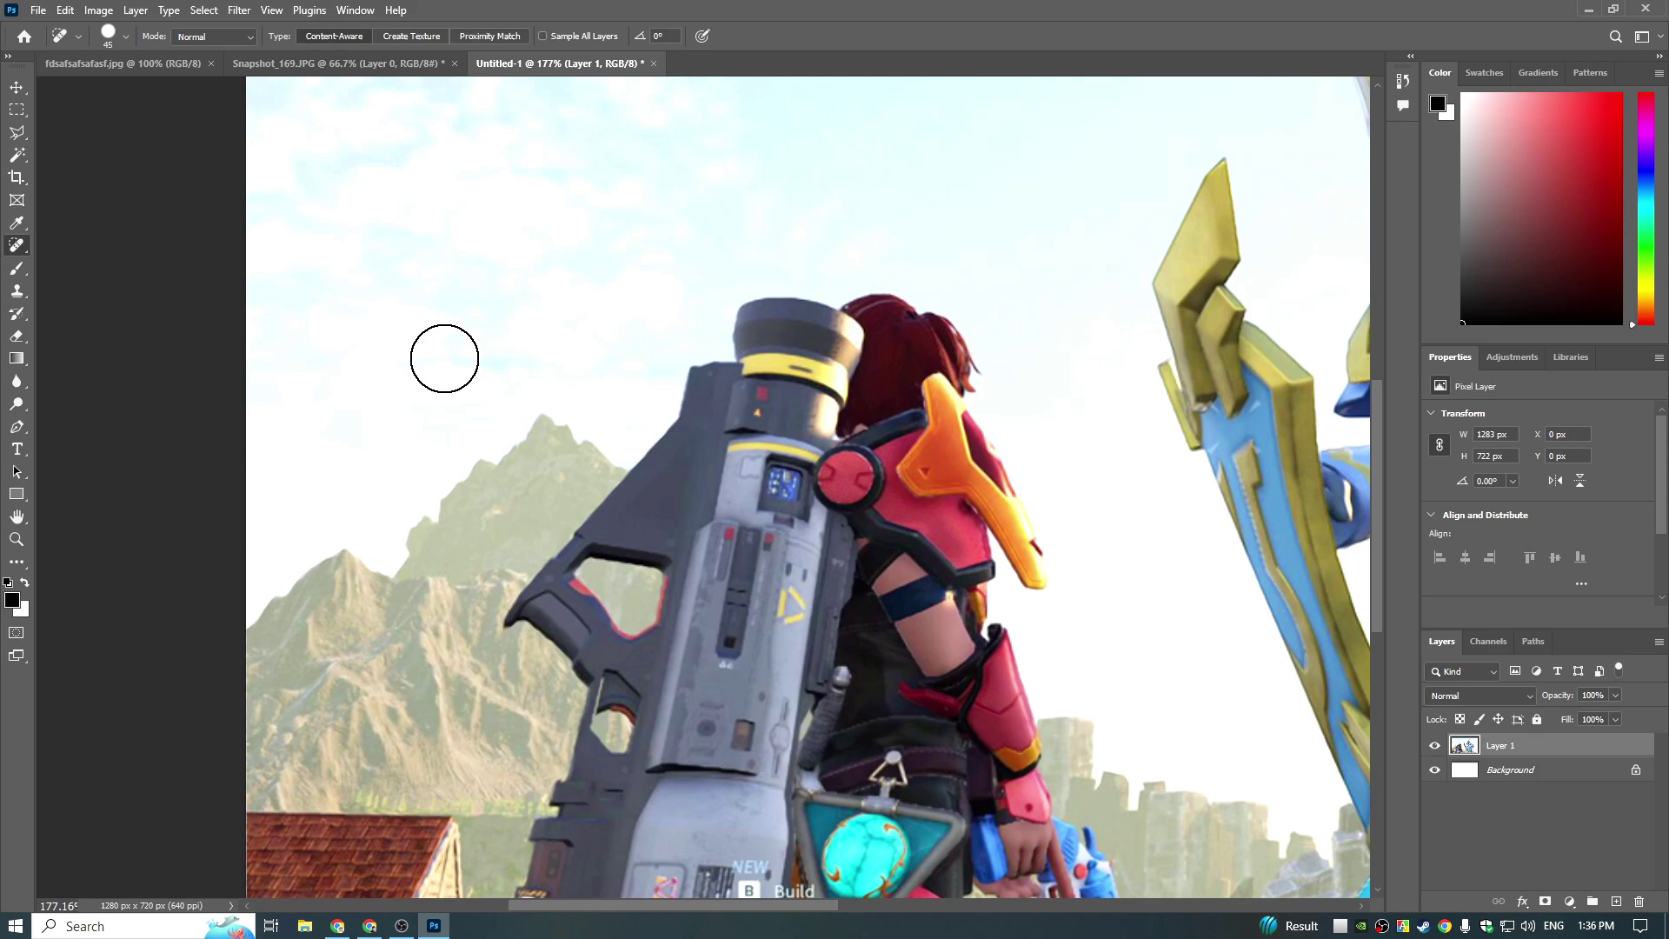
Step: Remove the NEW text and the B key icon from the rocket launcher with the Spot Healing Brush at size 15
scroll(529, 366, "down", 5)
scroll(529, 366, "right", 3)
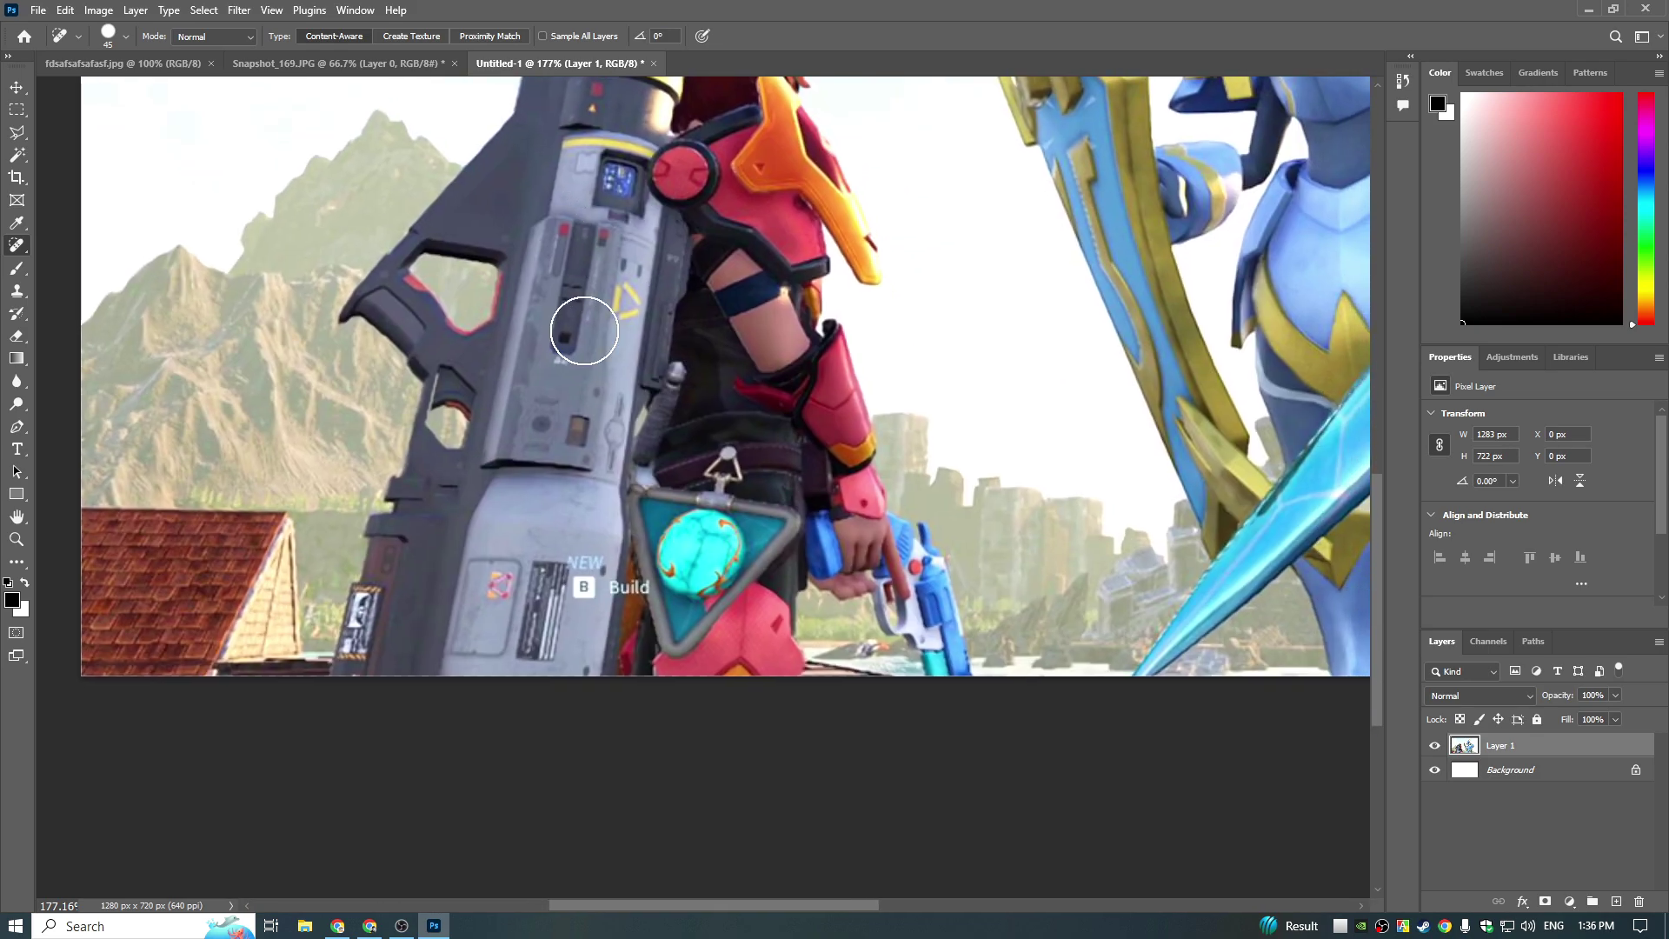
scroll(639, 579, "up", 3)
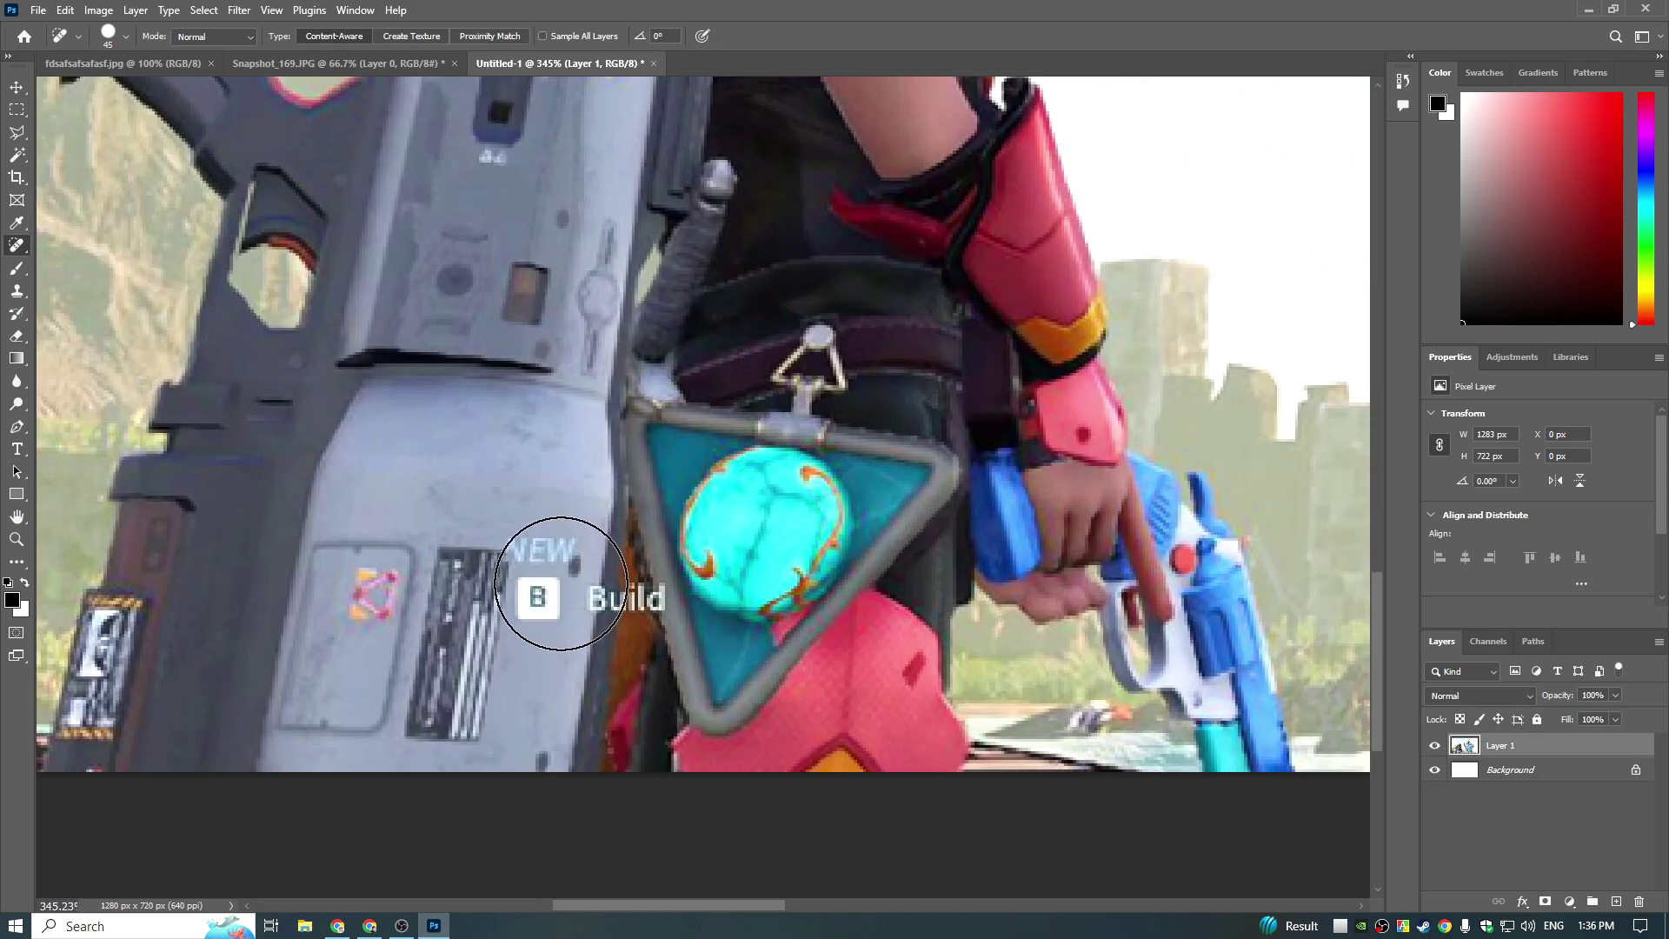
key("bracketleft")
key("bracketleft")
key("bracketleft")
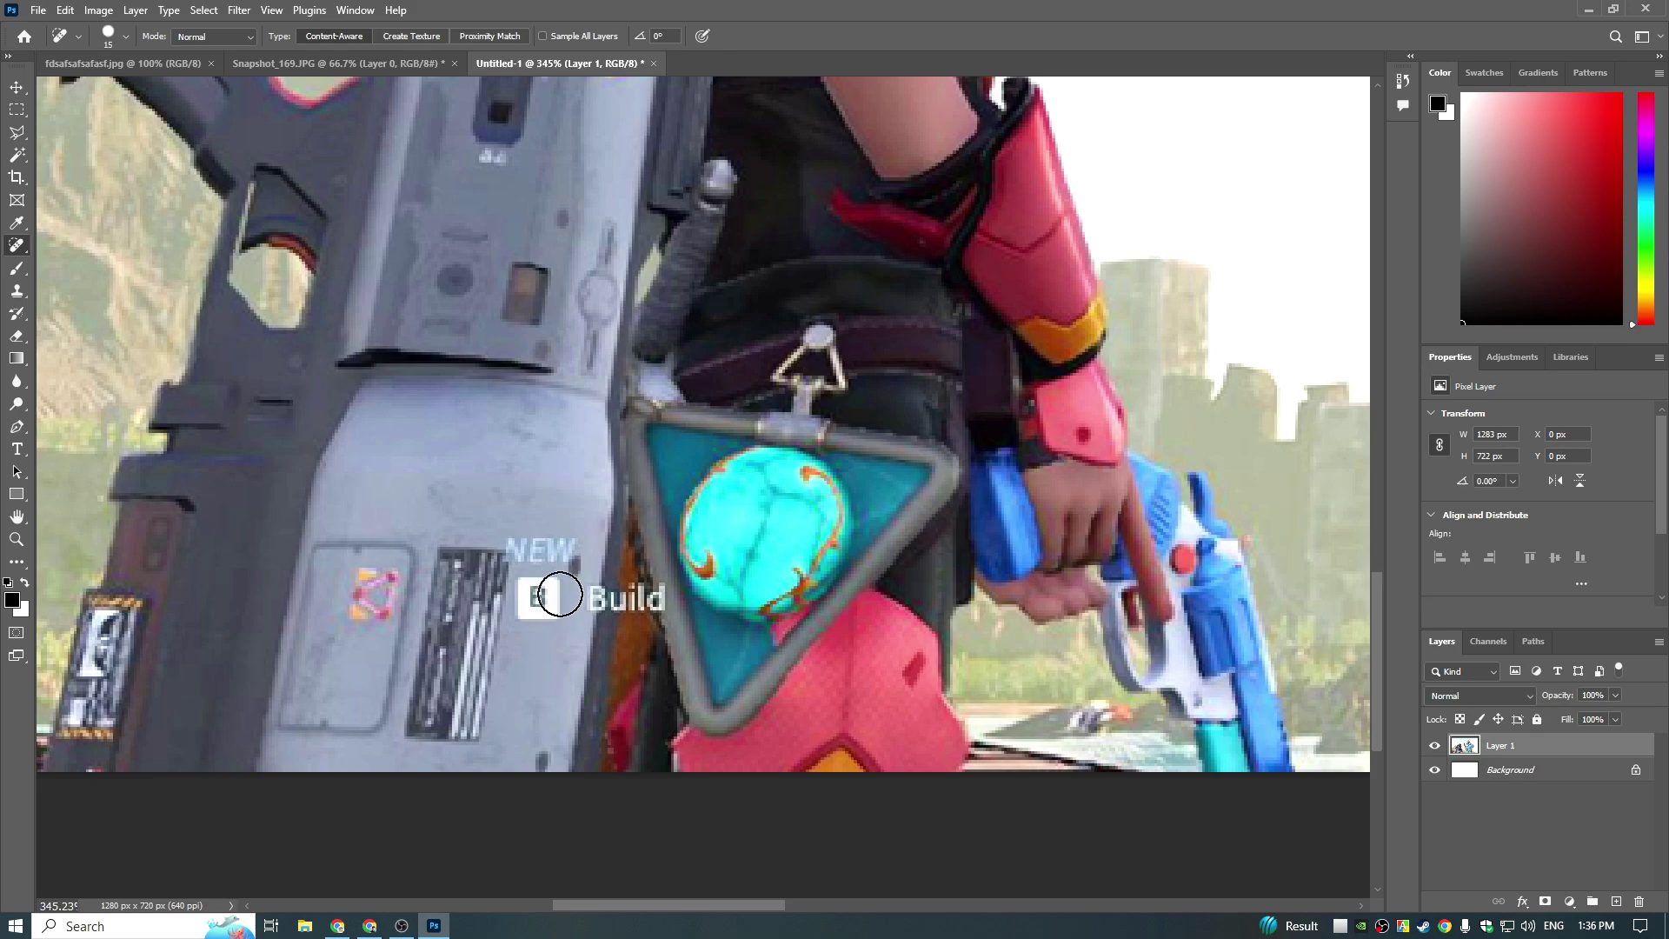
mouse_move(541, 658)
left_mouse_down()
mouse_move(539, 541)
mouse_move(566, 571)
mouse_move(556, 633)
mouse_move(570, 582)
left_mouse_up()
left_click(536, 653, "alt")
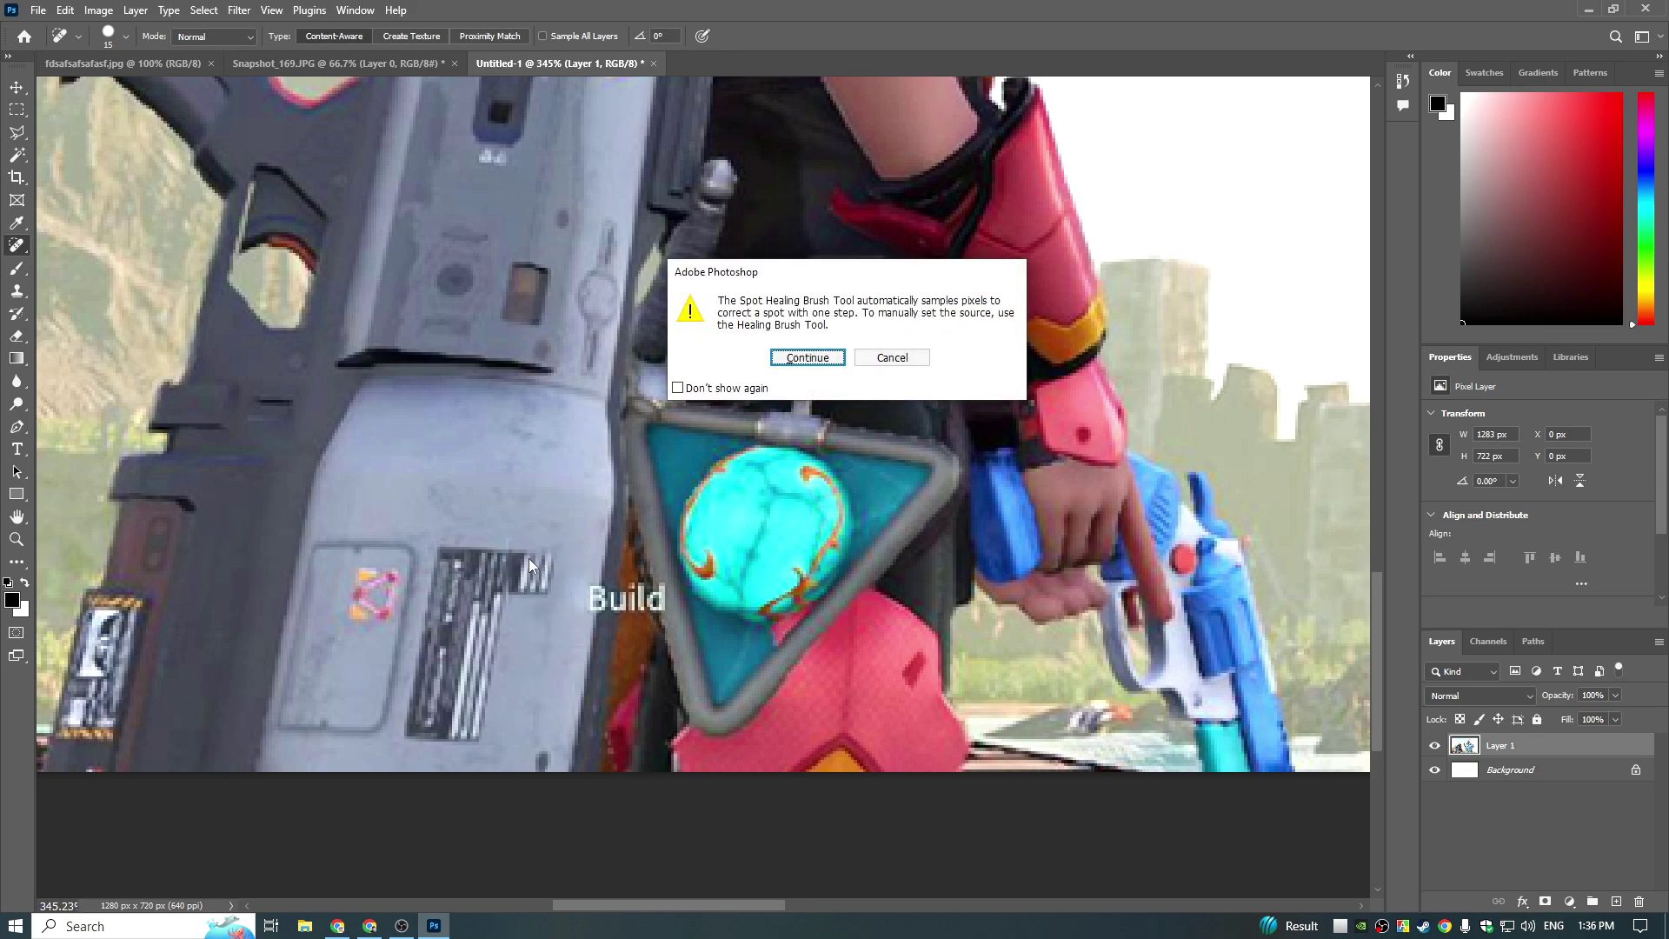
left_click(885, 364)
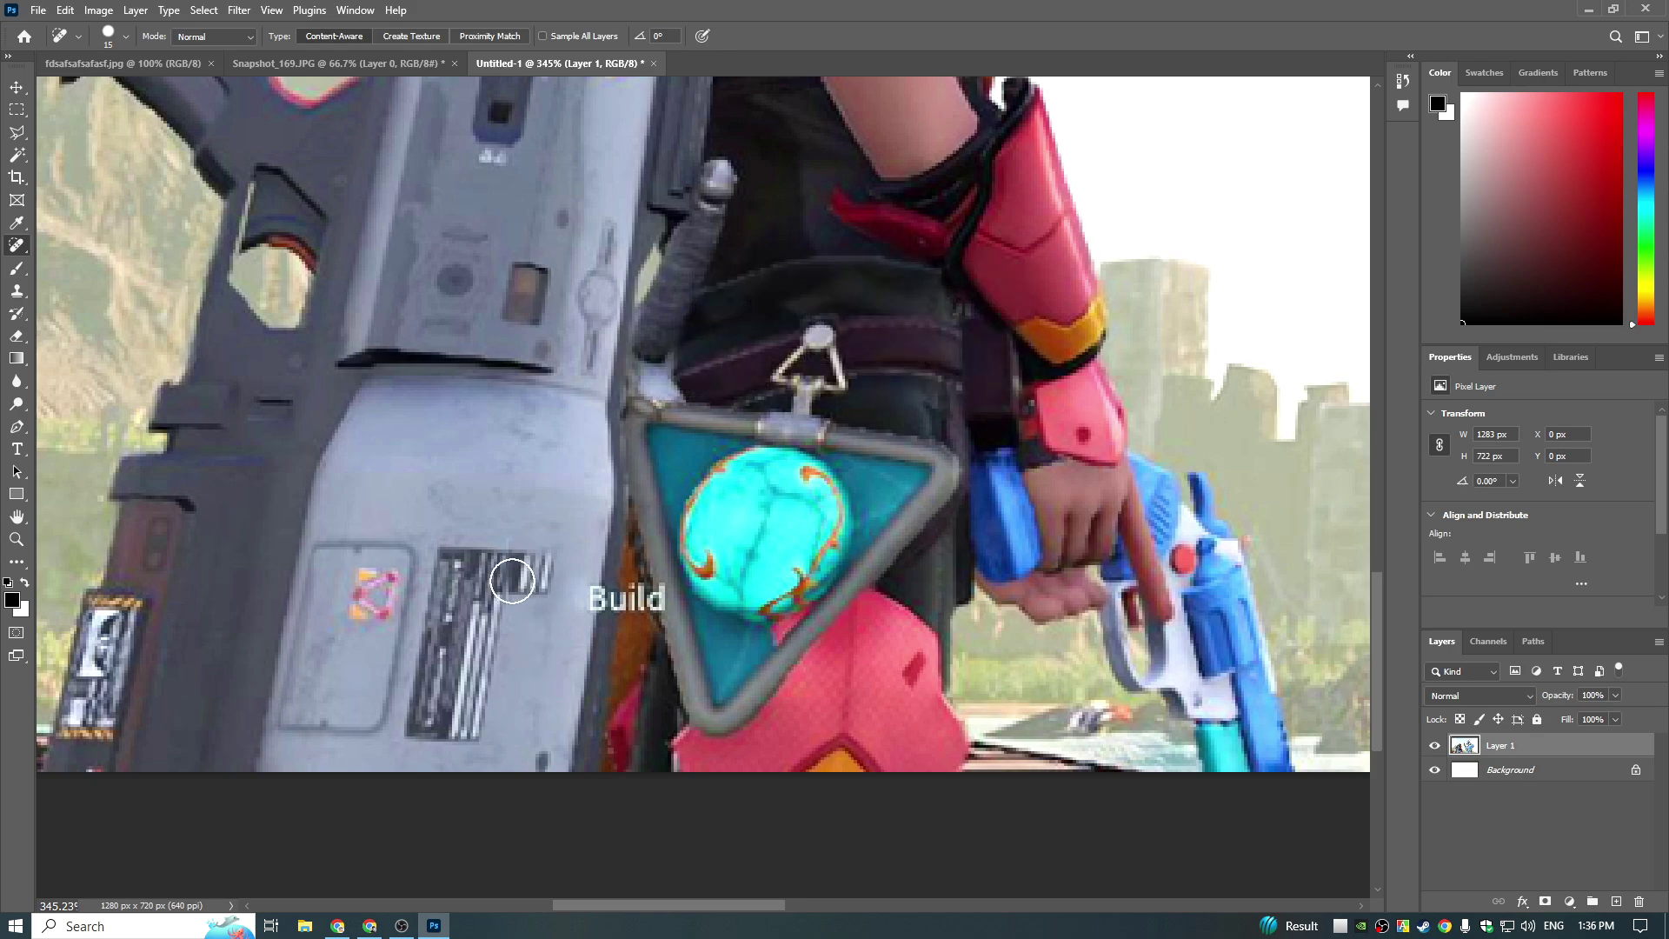
Step: Clean up the smeared stripes beside the launcher's barcode label with the Clone Stamp at size 15
left_click(16, 291)
mouse_move(551, 585)
left_mouse_down()
mouse_move(527, 650)
mouse_move(526, 561)
mouse_move(542, 577)
mouse_move(525, 623)
left_mouse_up()
key("ctrl+z")
key("bracketleft")
key("bracketleft")
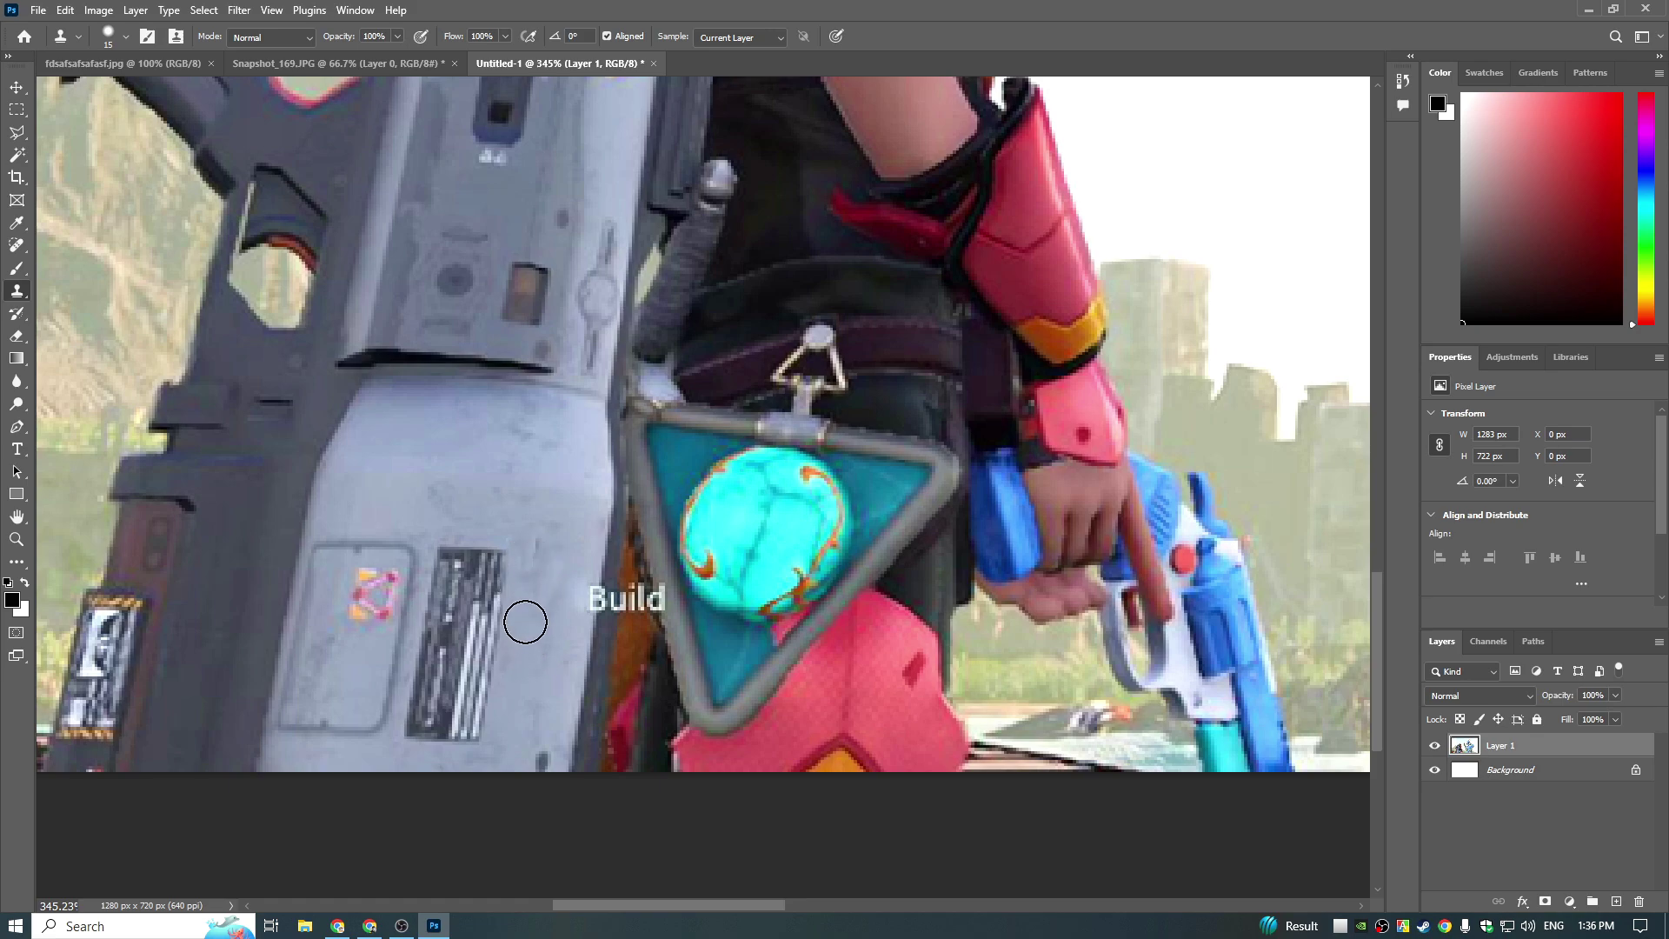
Step: Remove the word Build beside the triangular pendant, using the Clone Stamp on the launcher edge and the Spot Healing Brush for the rest
left_click(600, 643, "alt")
left_click_drag(603, 607, 600, 608)
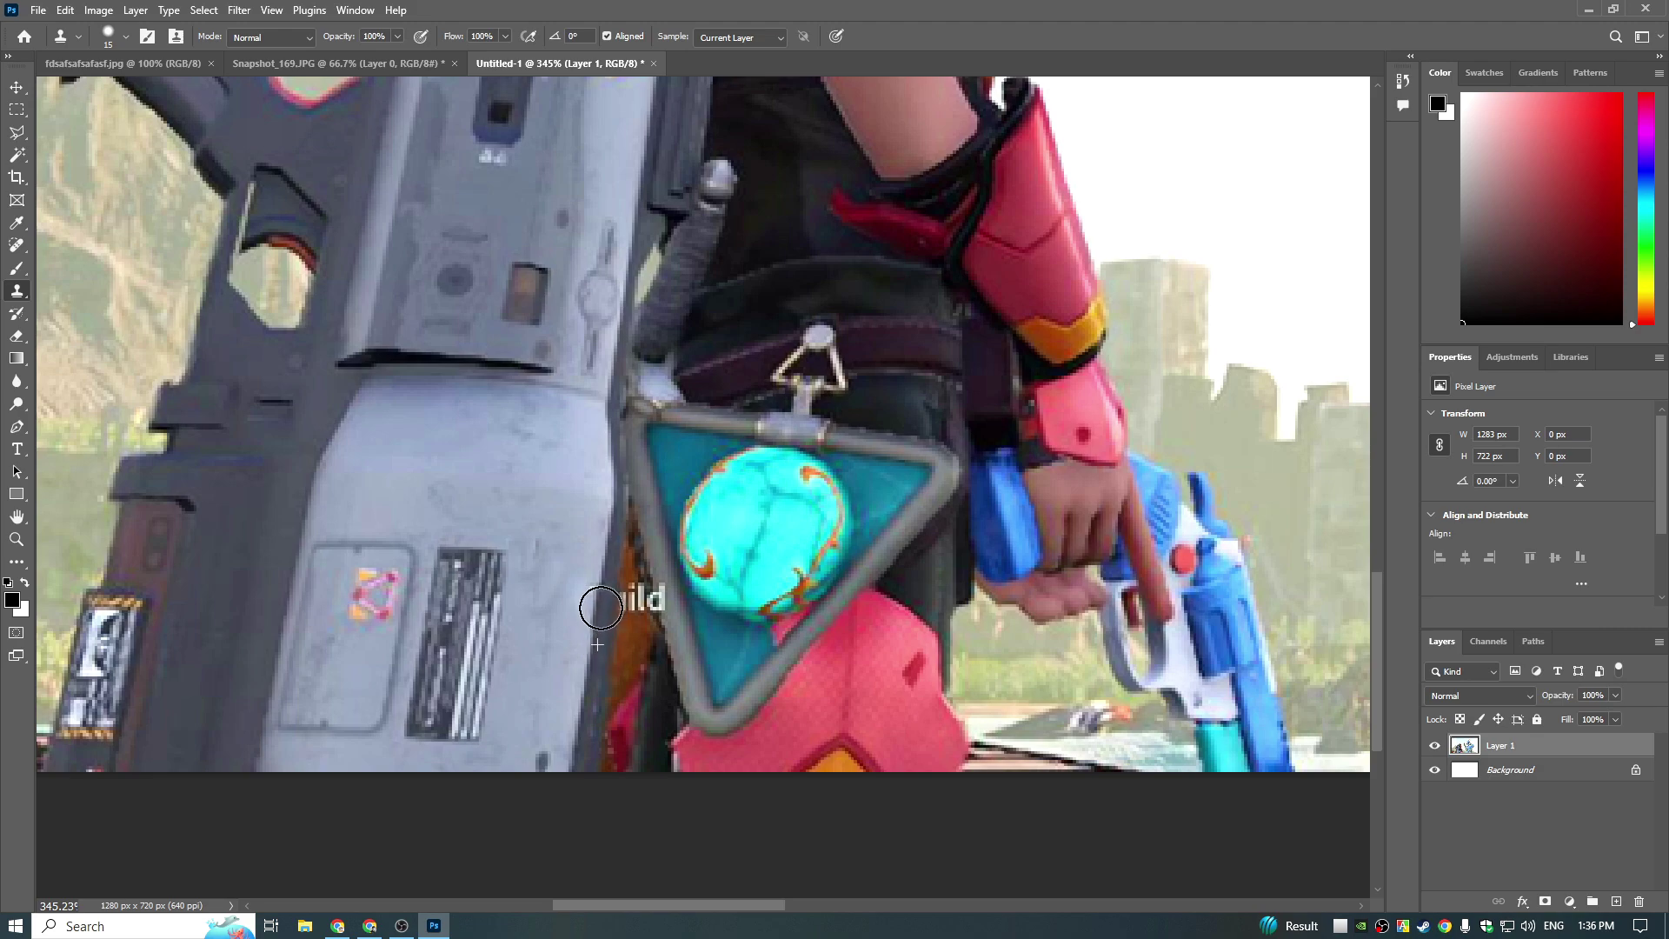
left_click(29, 249)
left_click_drag(640, 603, 641, 597)
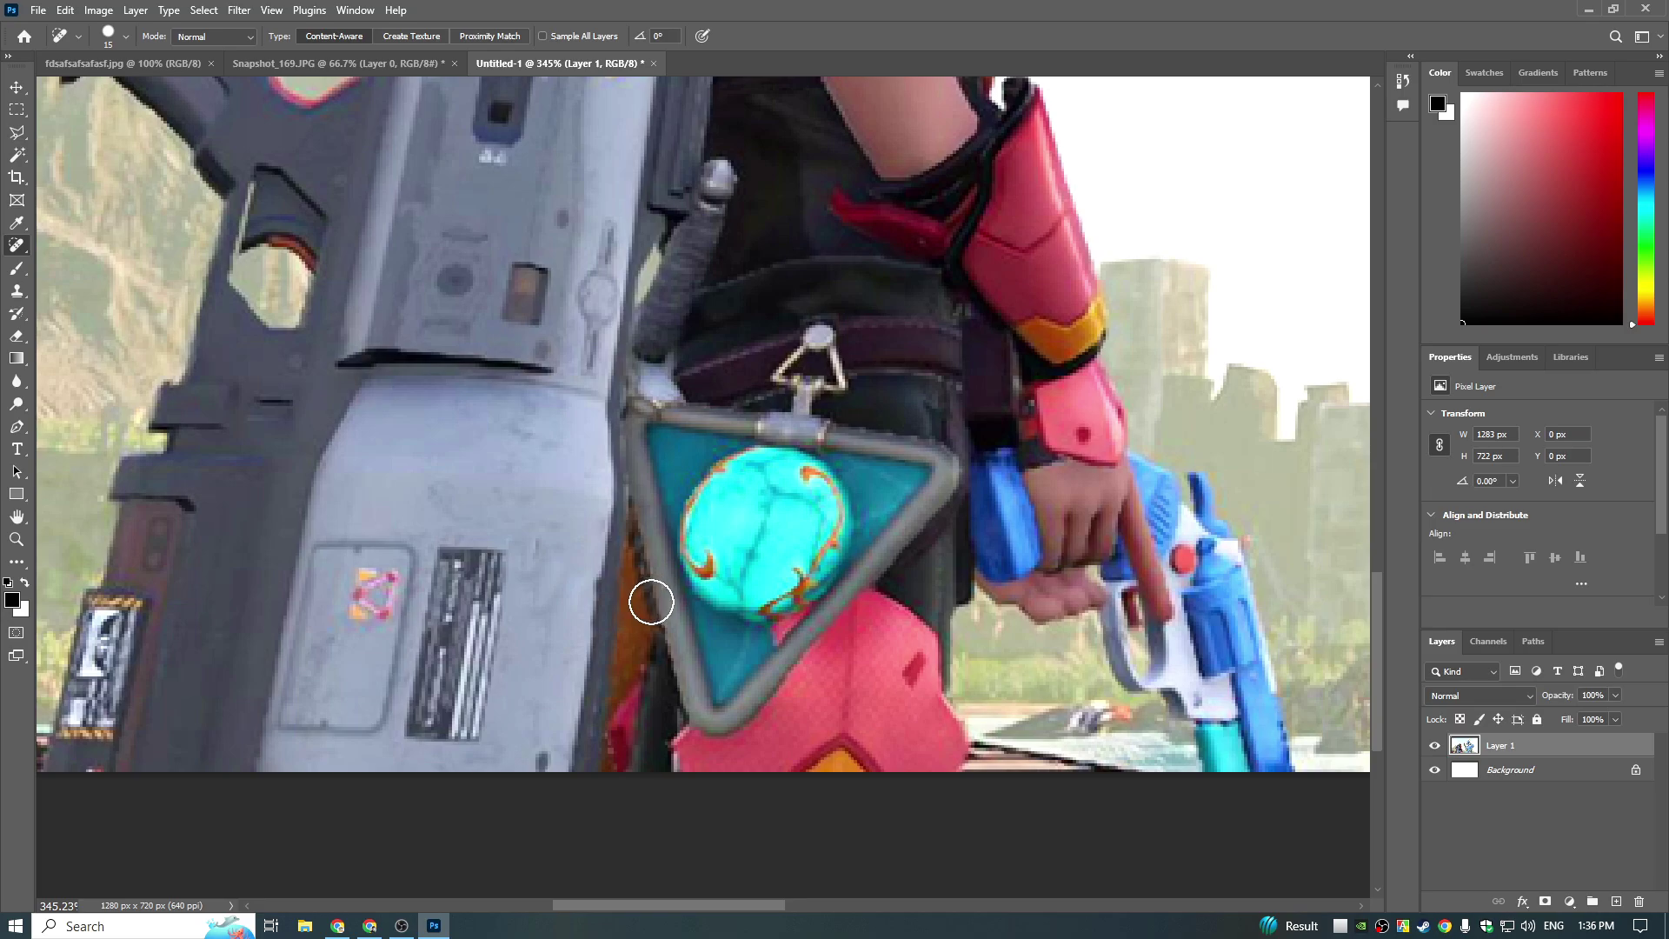
Step: Heal away the outer end of the Paladius name tag near the helmet wing with the Spot Healing Brush
scroll(749, 580, "down", 1)
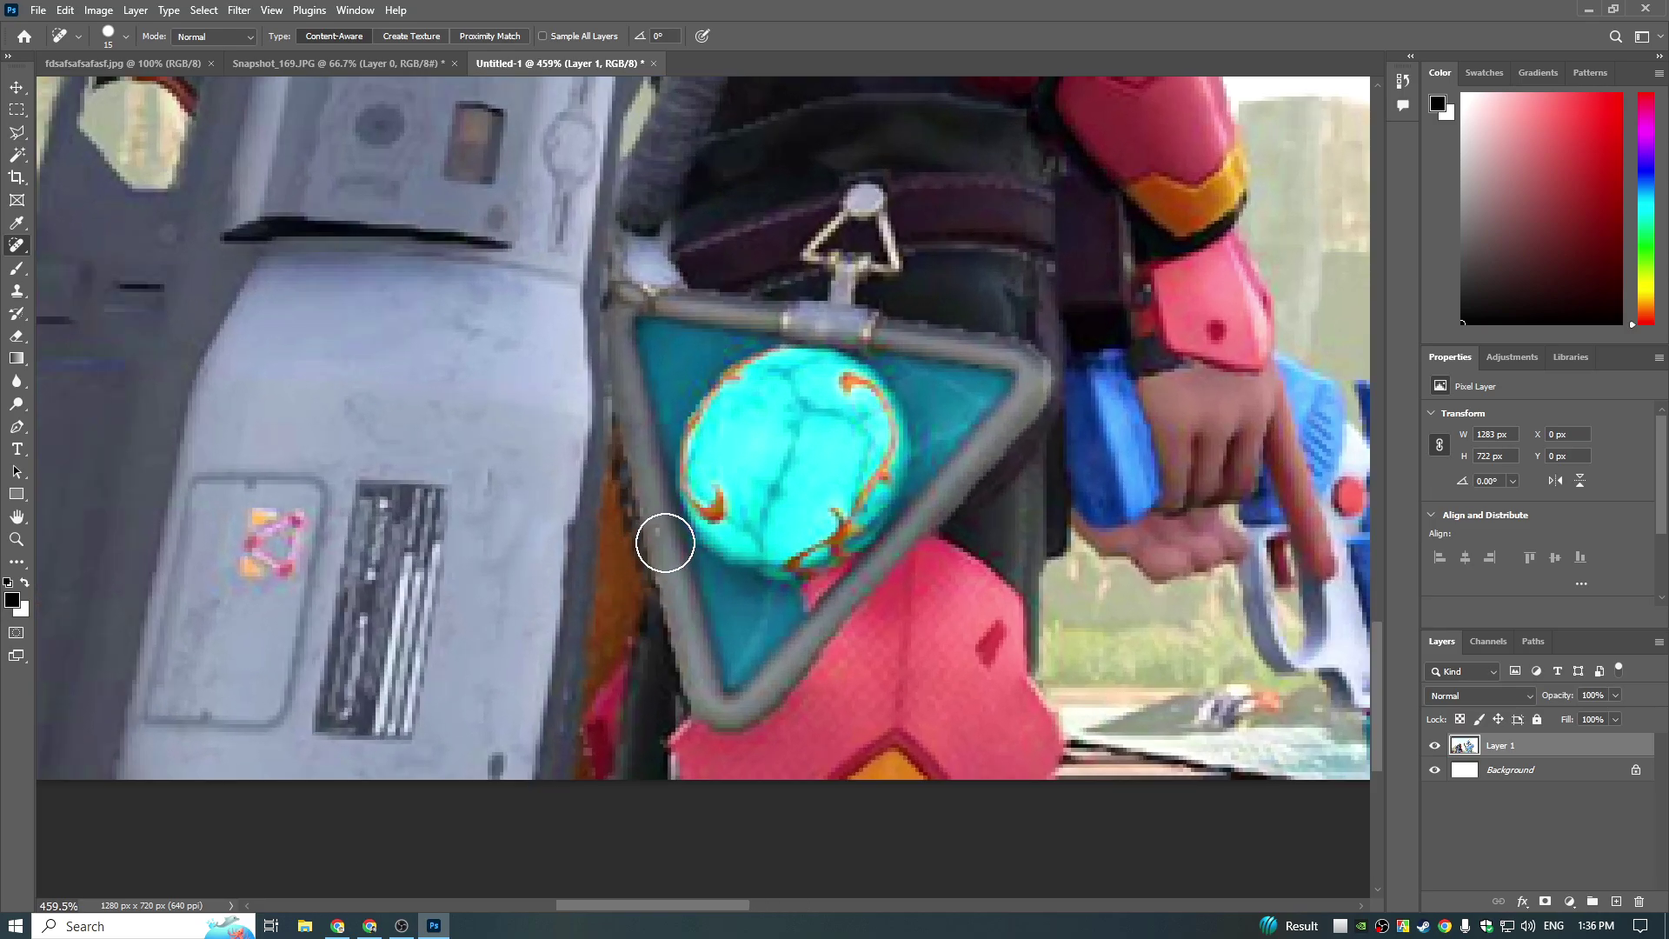
scroll(638, 565, "down", 2)
scroll(638, 565, "down", 3)
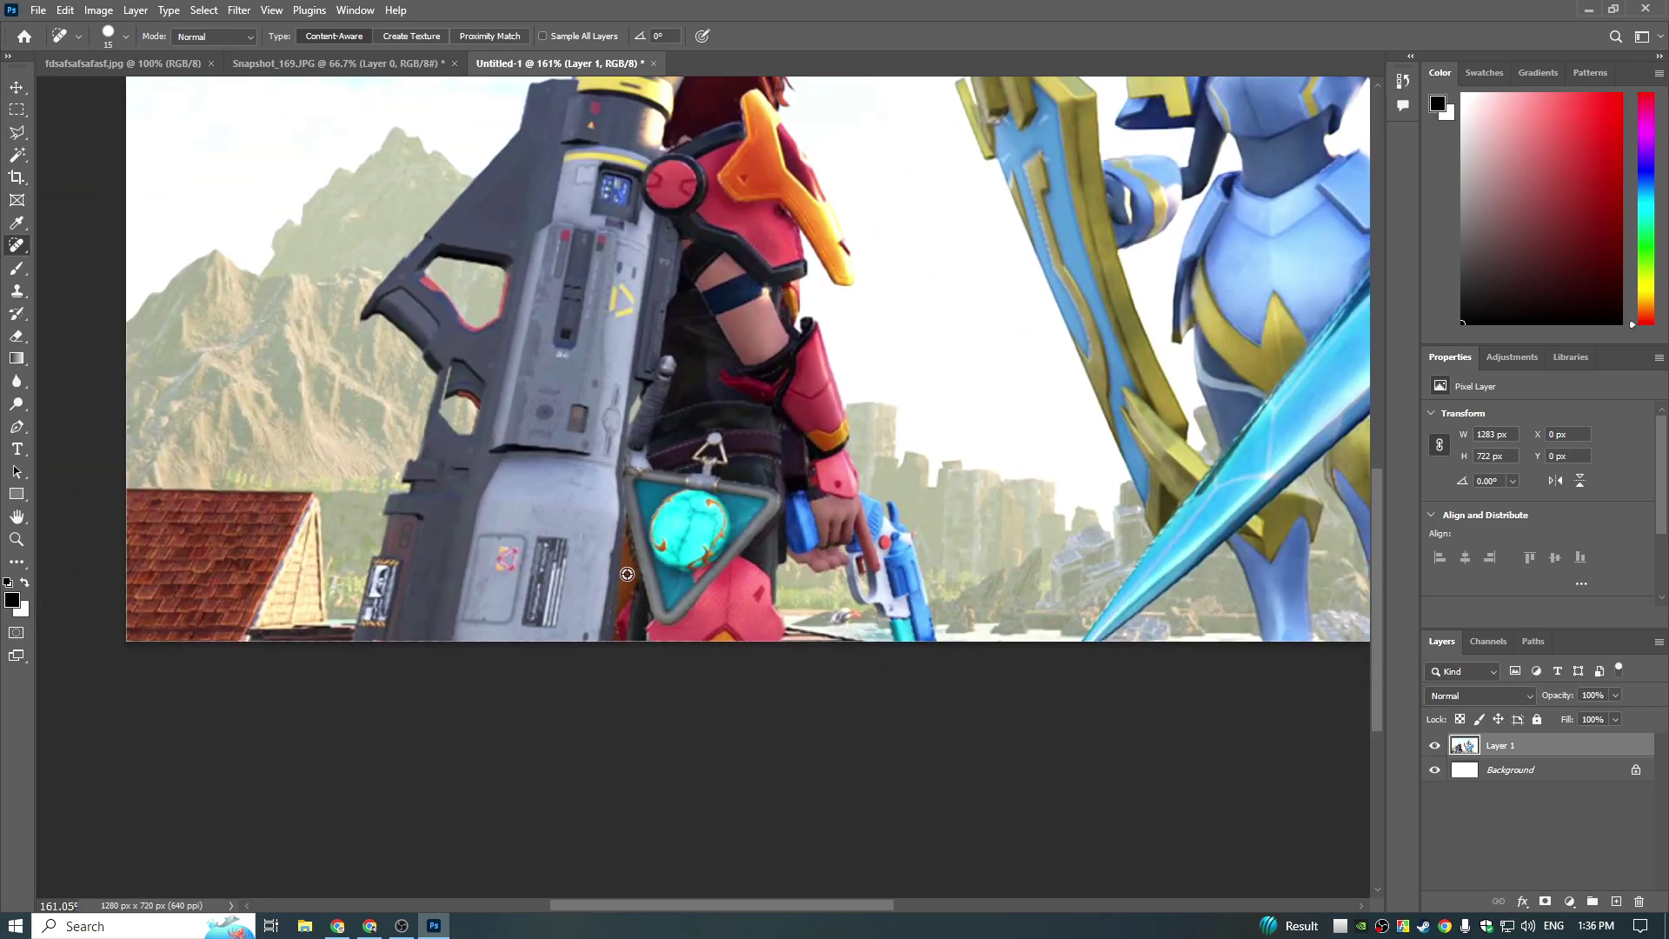
scroll(650, 600, "up", 1)
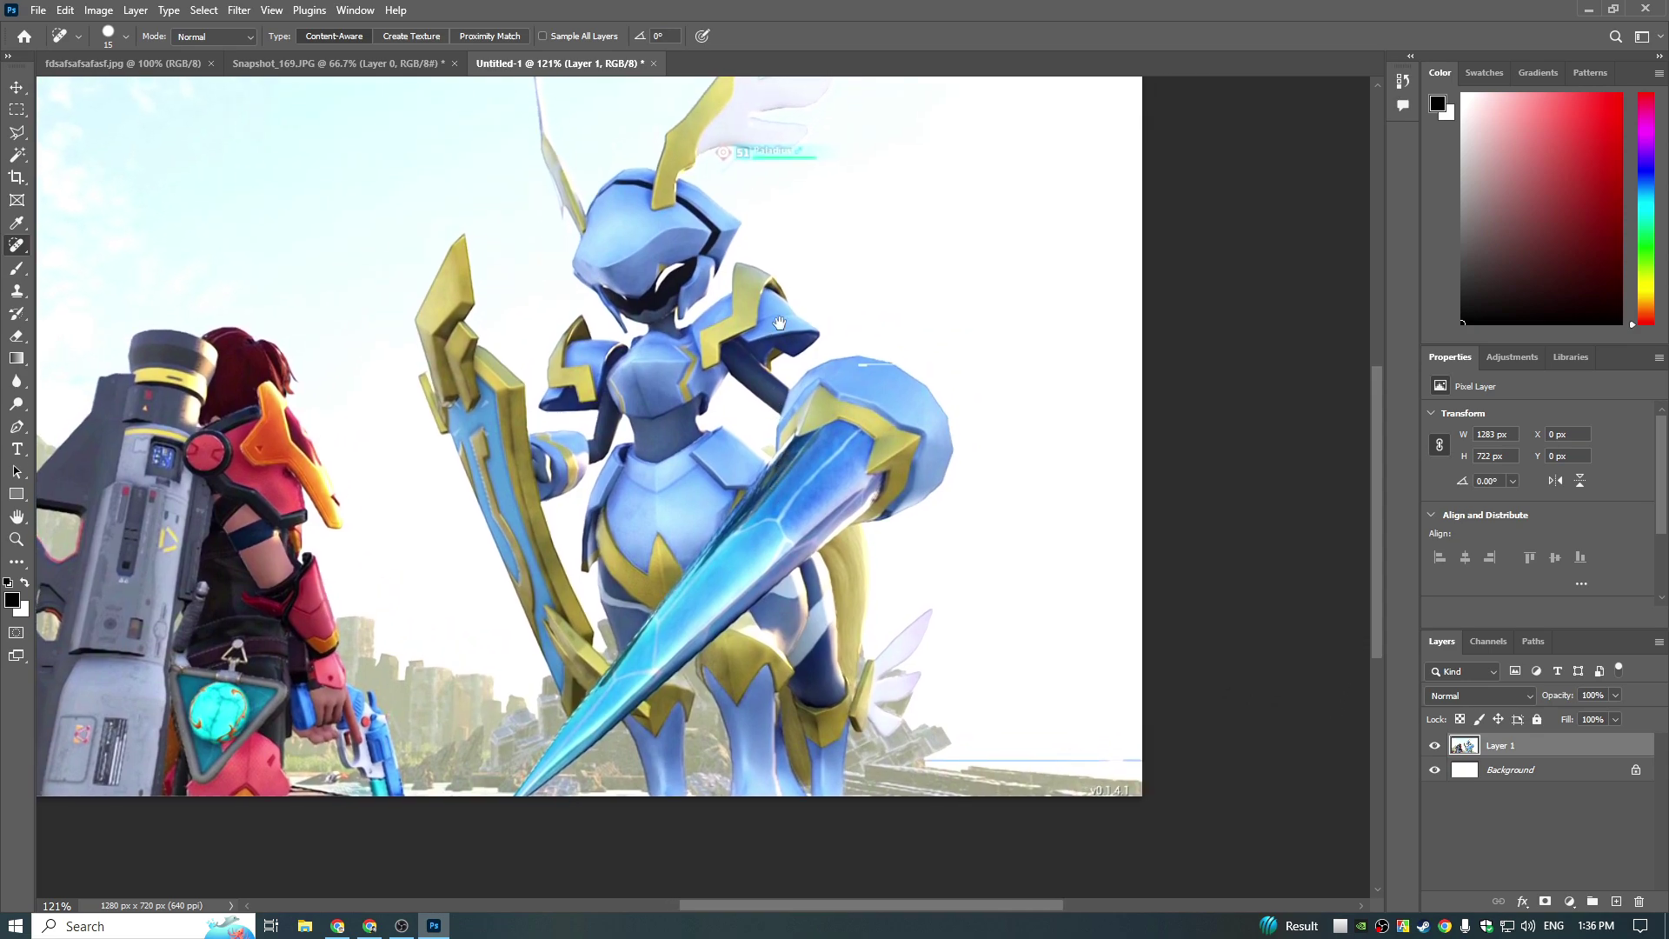
scroll(697, 365, "up", 2)
scroll(721, 426, "up", 2)
scroll(721, 426, "up", 1)
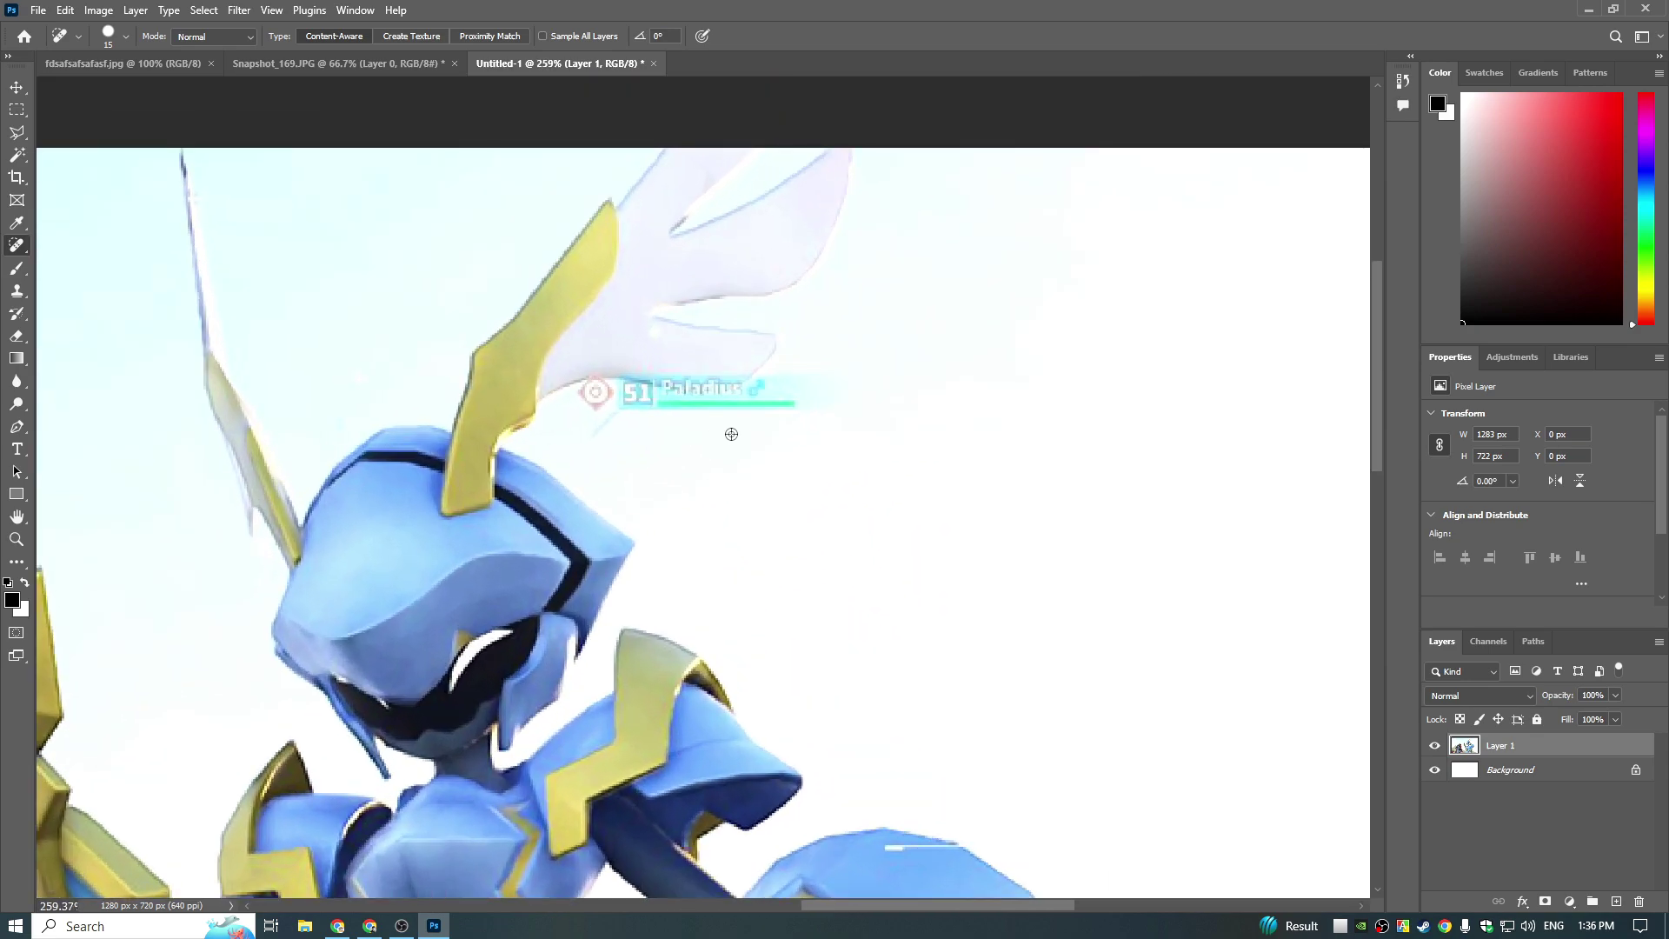
scroll(726, 452, "up", 1)
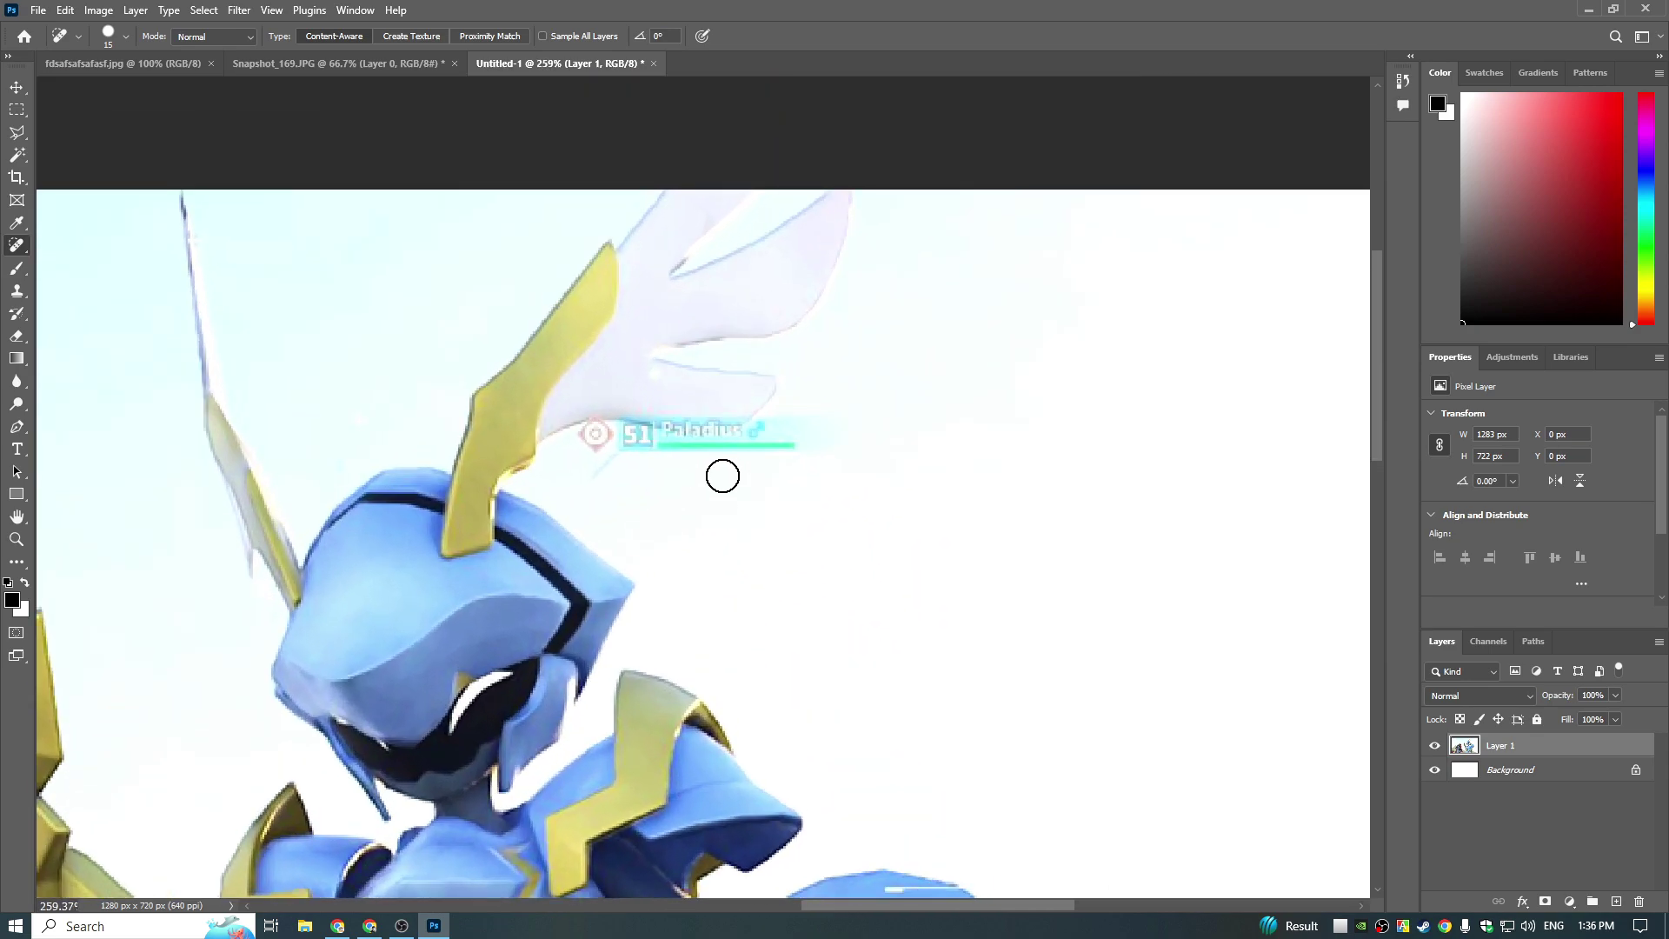
scroll(725, 486, "up", 2)
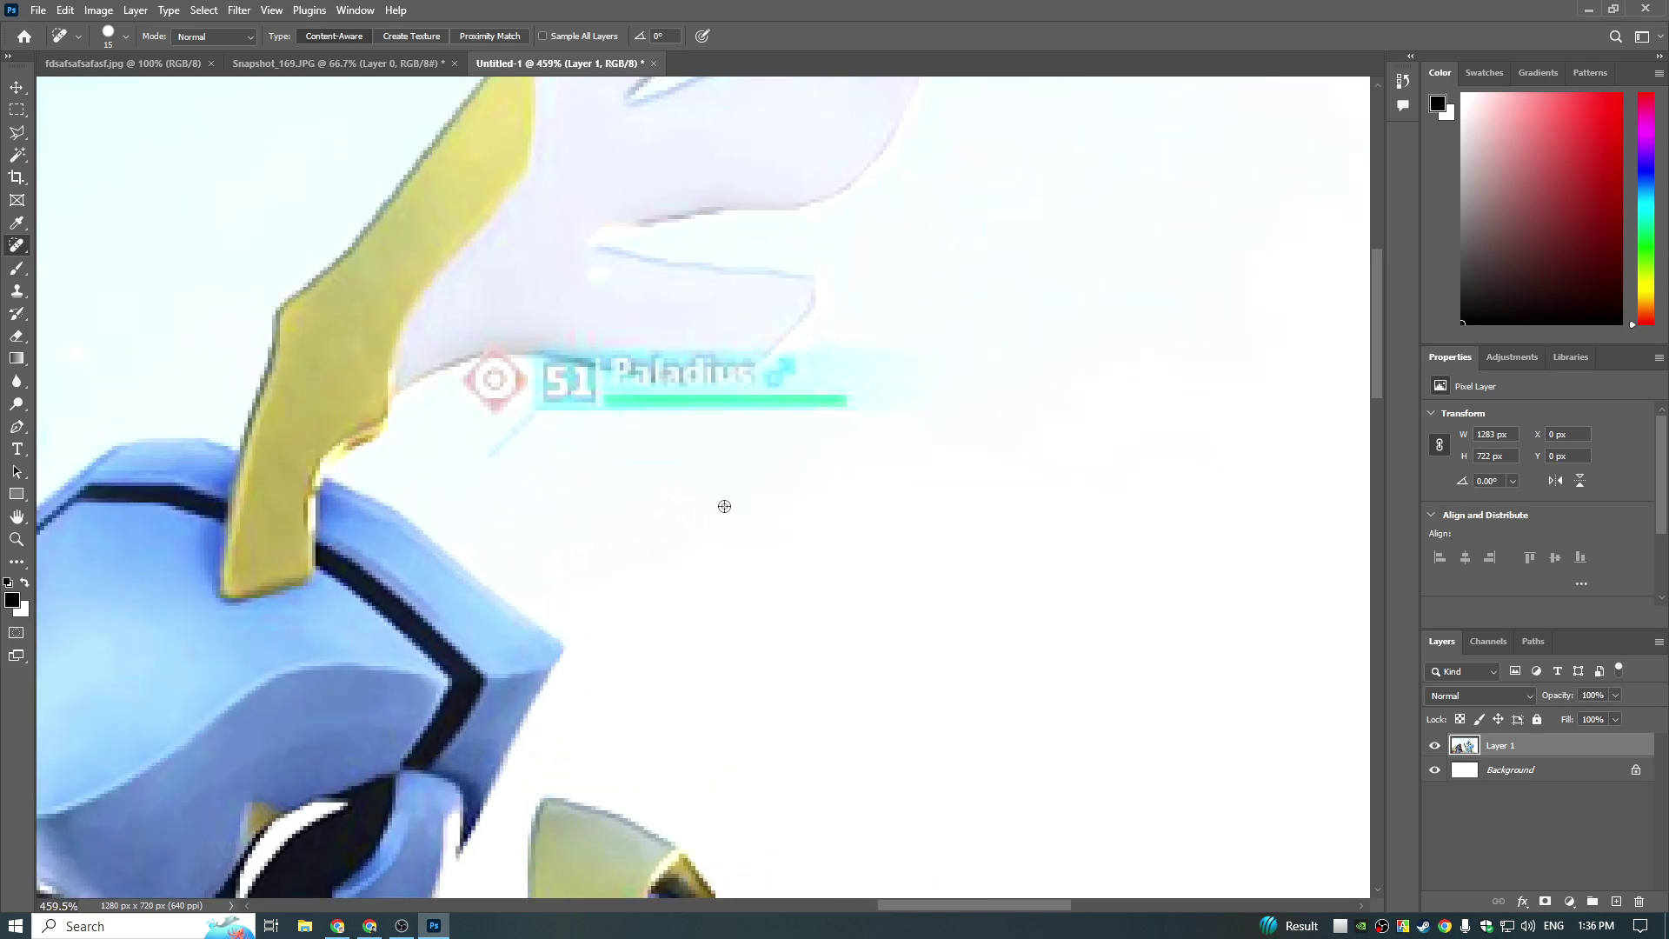
mouse_move(876, 481)
left_mouse_down()
mouse_move(861, 349)
mouse_move(793, 430)
mouse_move(822, 357)
mouse_move(774, 418)
mouse_move(795, 379)
mouse_move(771, 413)
mouse_move(778, 460)
left_mouse_up()
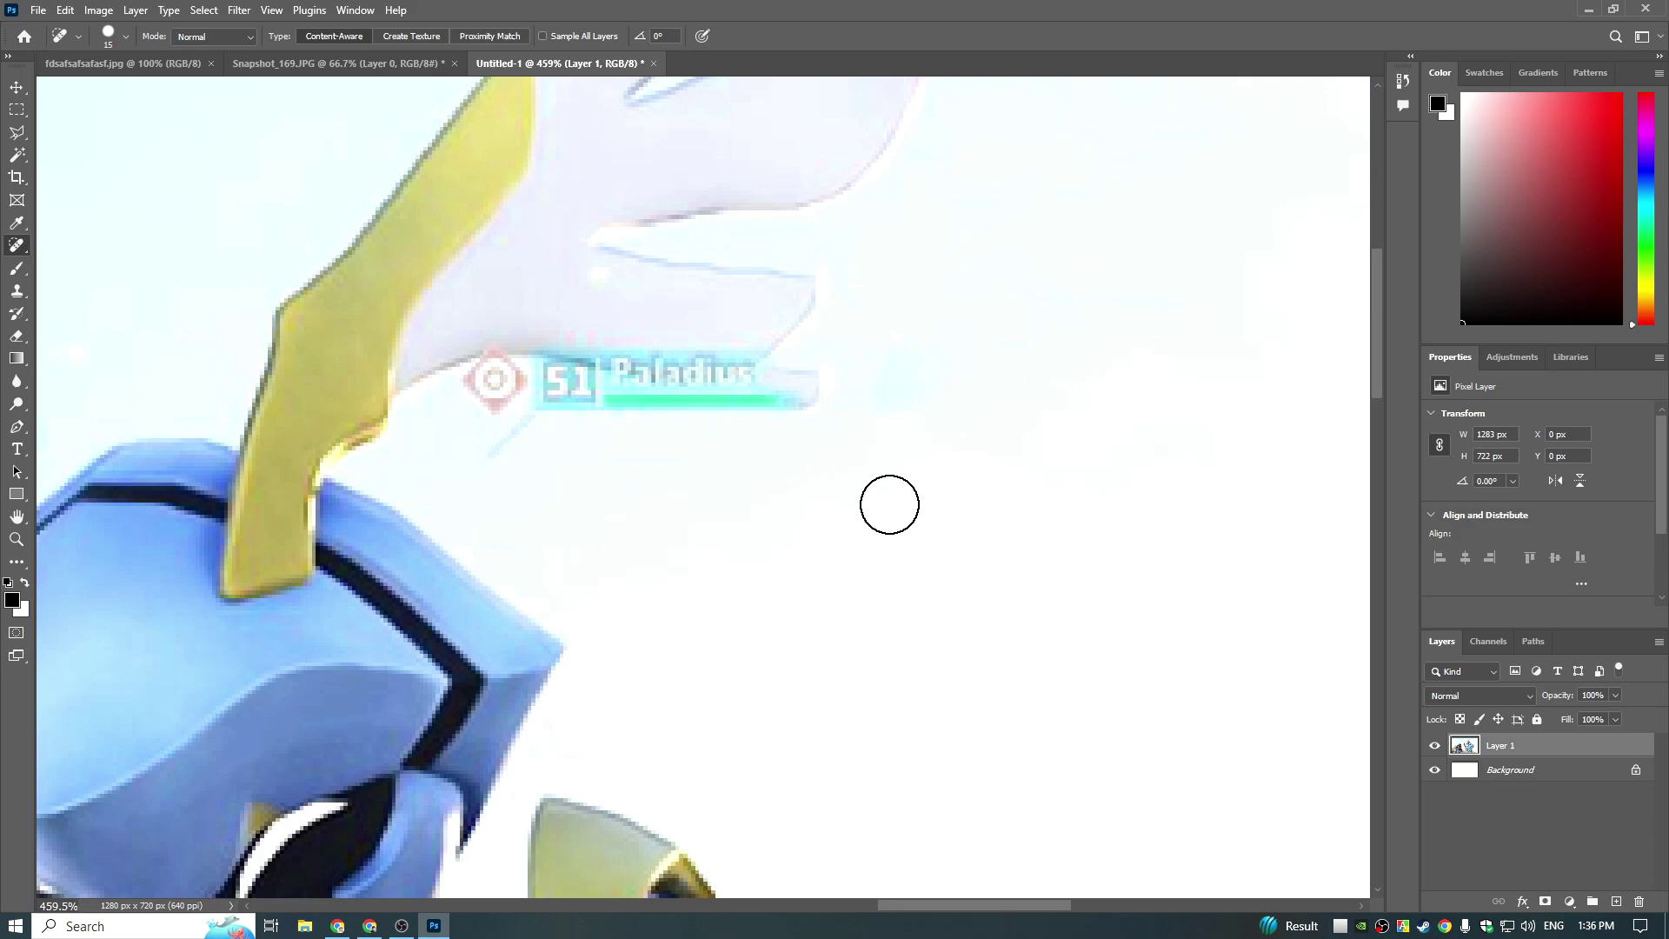
mouse_move(877, 364)
left_mouse_down()
mouse_move(765, 434)
mouse_move(807, 385)
mouse_move(818, 399)
mouse_move(774, 415)
mouse_move(782, 465)
left_mouse_up()
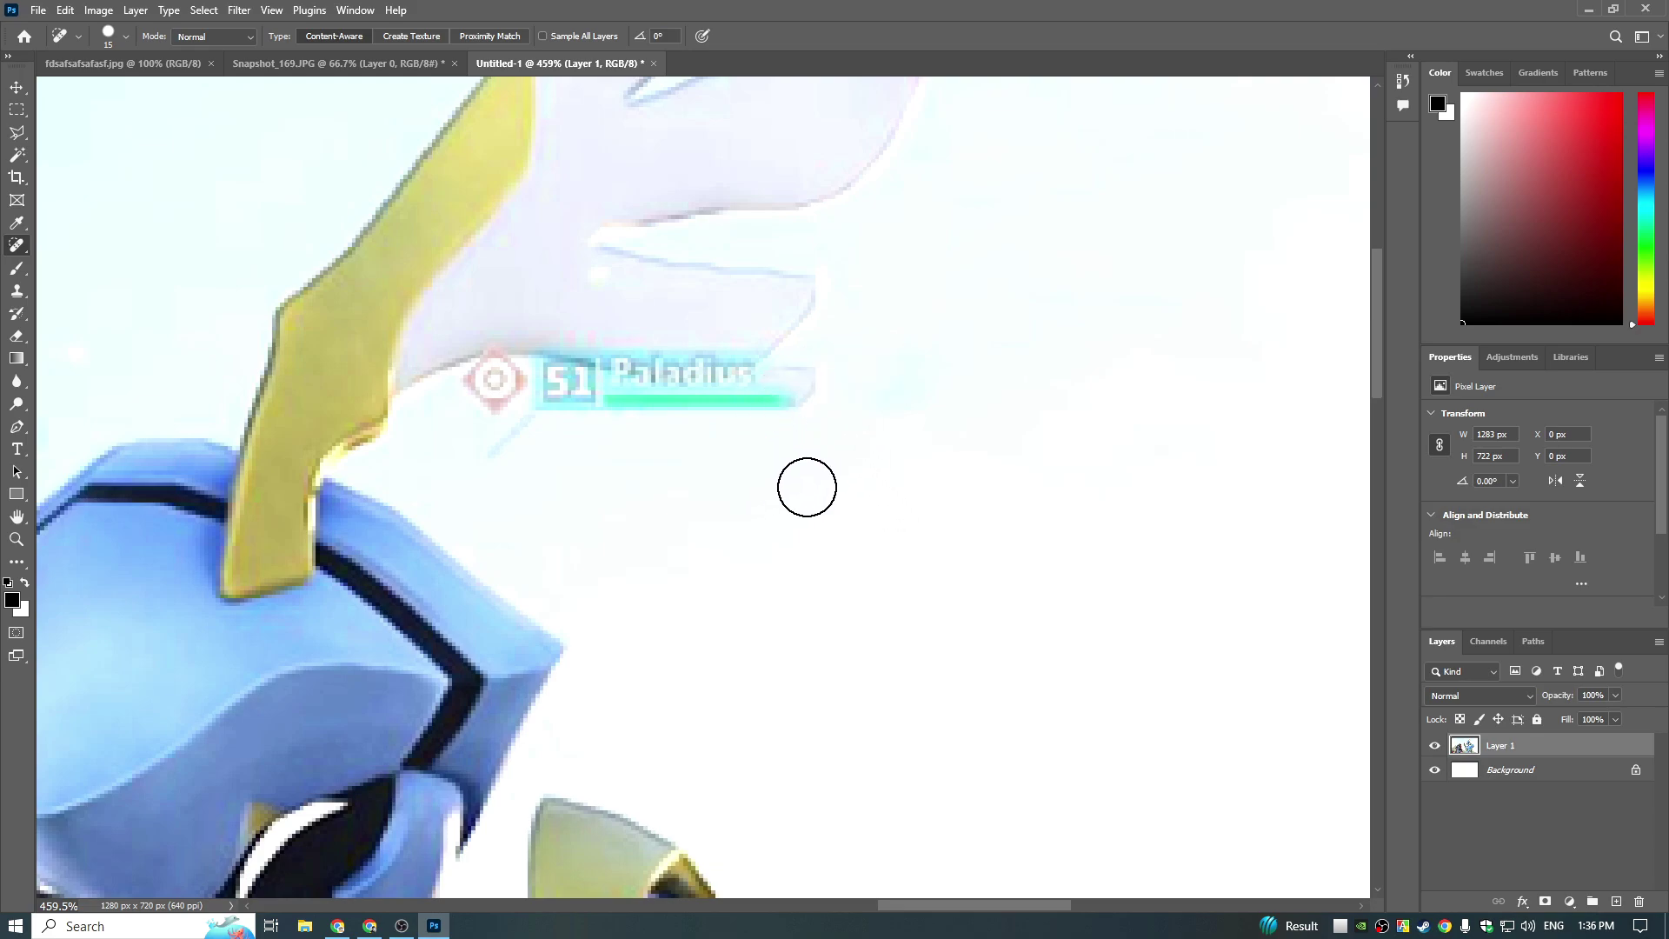
Step: Cover the target icon, the level number and the green health bar of the Paladius tag with sky using the Clone Stamp
left_click(17, 291)
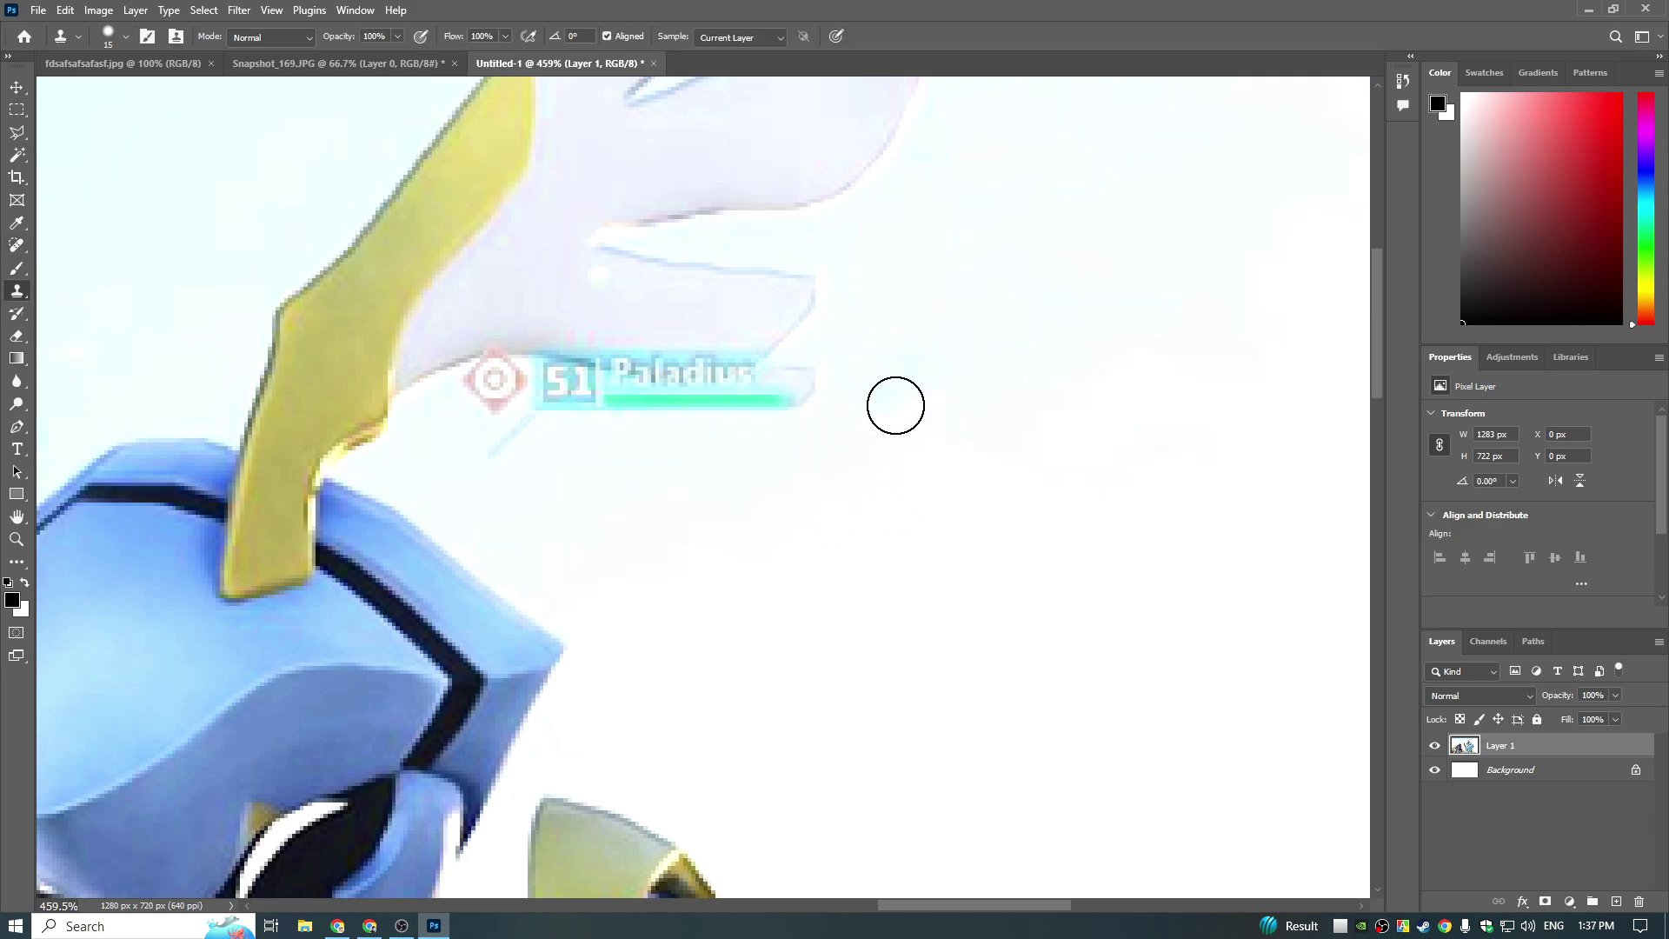
left_click(870, 405, "alt")
mouse_move(809, 391)
left_mouse_down()
mouse_move(771, 398)
mouse_move(774, 425)
left_mouse_up()
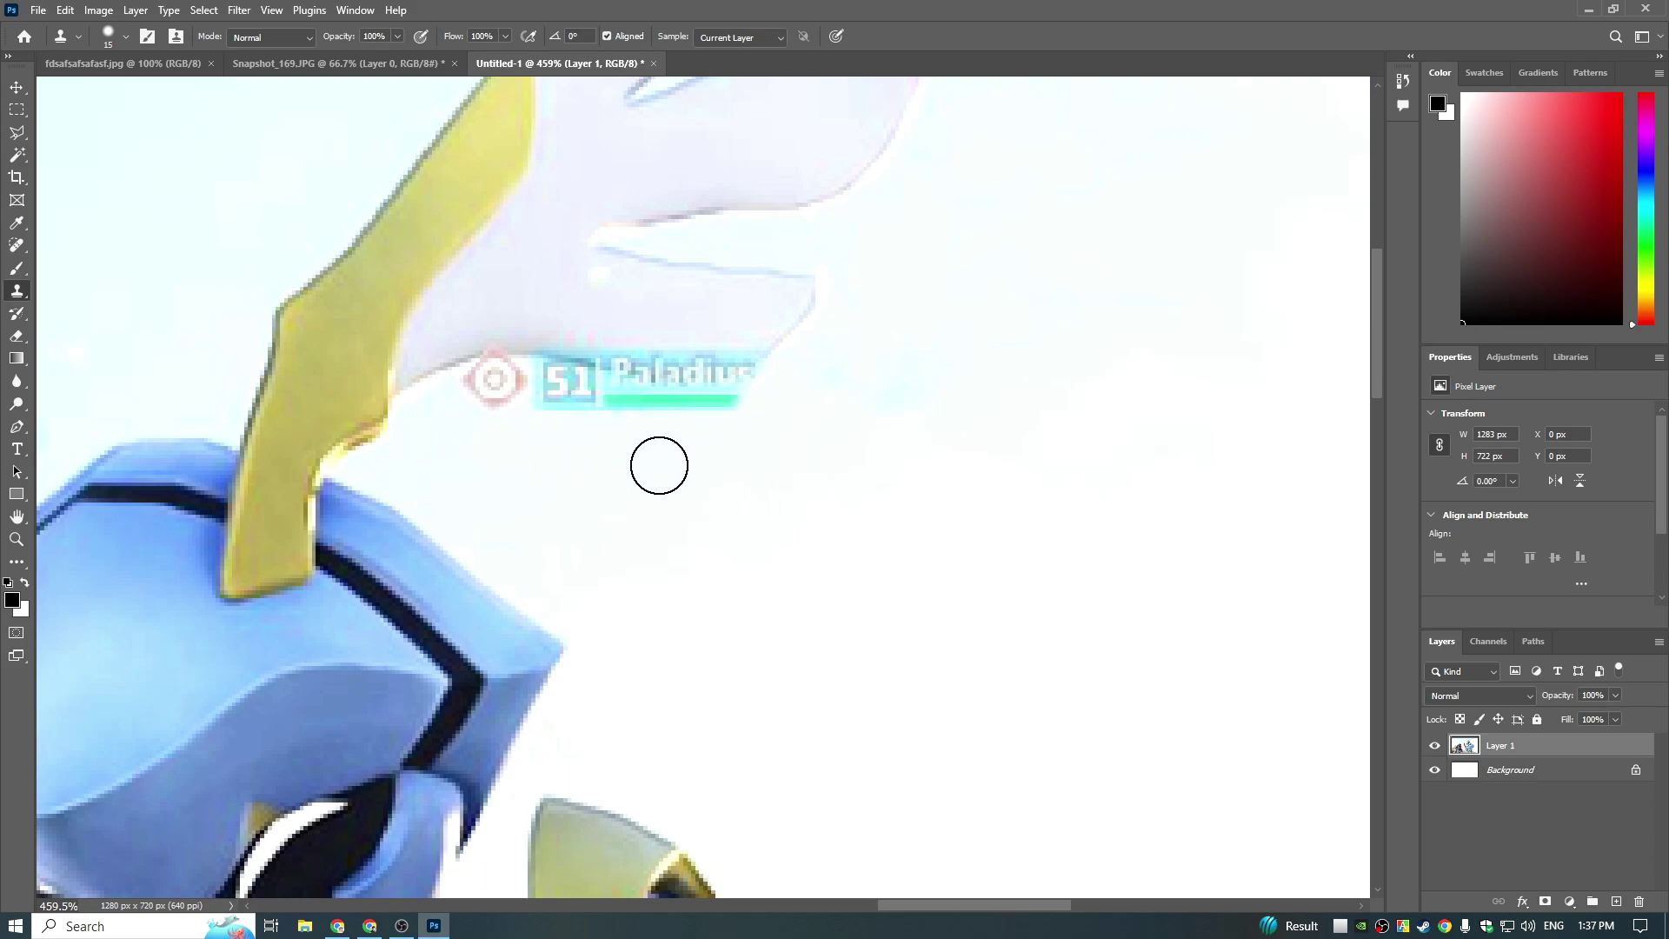
mouse_move(729, 424)
left_mouse_down()
mouse_move(484, 402)
mouse_move(498, 383)
mouse_move(746, 417)
mouse_move(797, 392)
mouse_move(726, 425)
left_mouse_up()
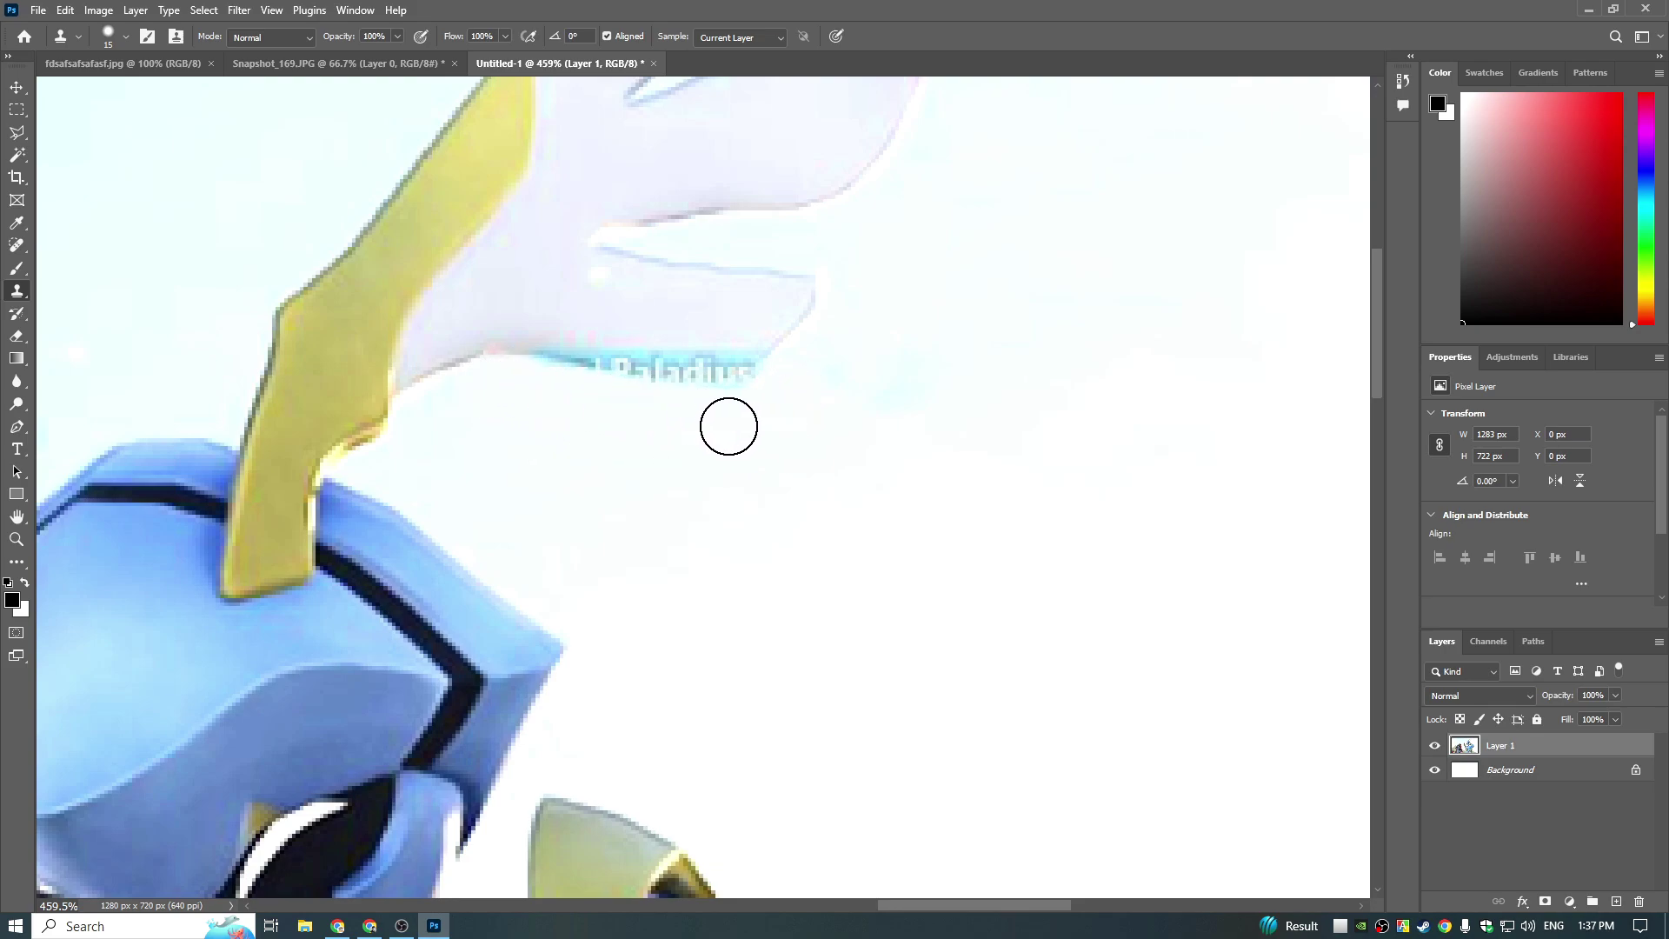
Step: Restore the wing's lower edge over the remaining Paladius lettering with the Clone Stamp reduced to size 7
scroll(741, 421, "up", 1)
scroll(744, 435, "up", 1)
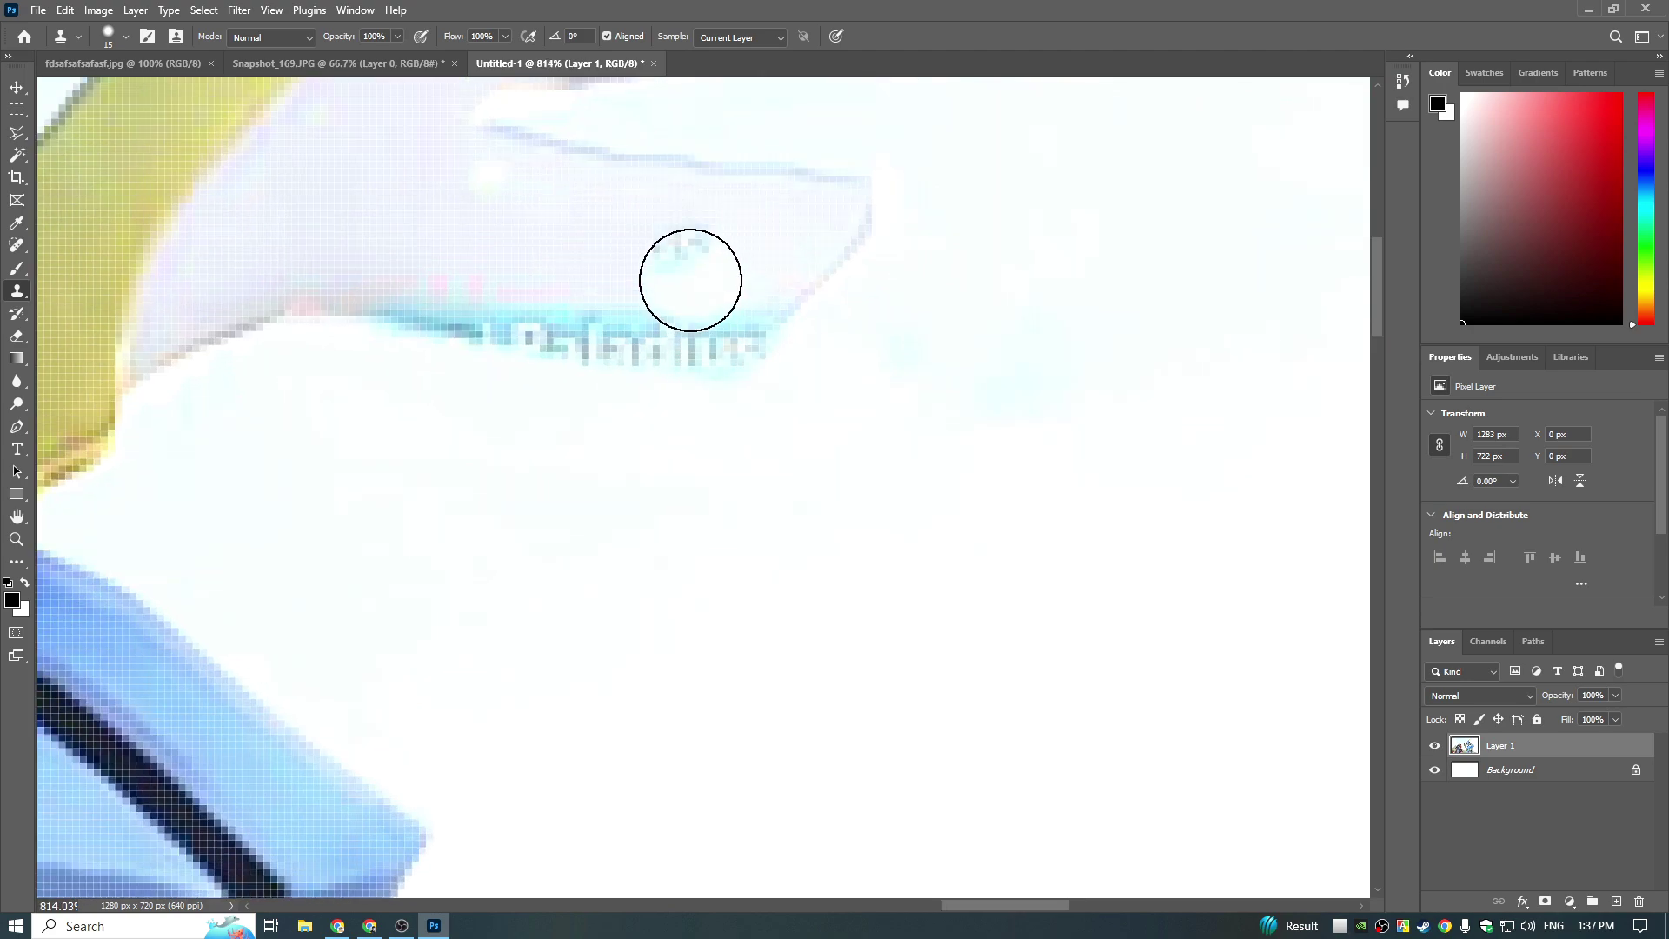
key("bracketleft")
key("bracketleft")
key("bracketleft")
key("bracketleft")
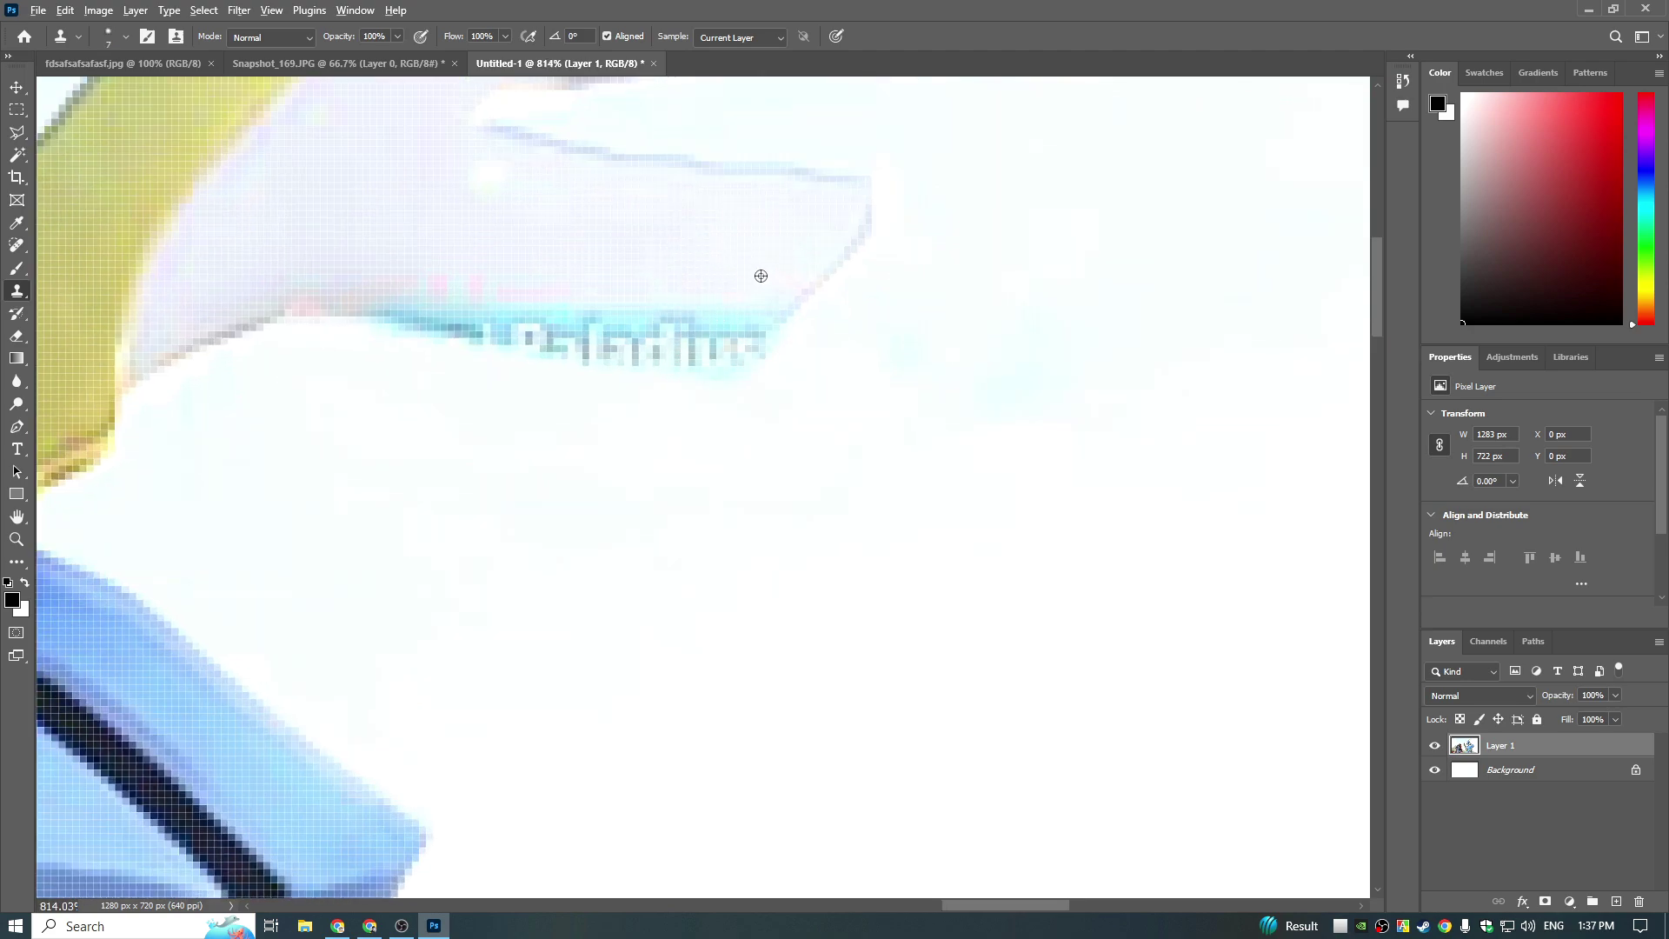
mouse_move(754, 299)
left_mouse_down()
mouse_move(712, 335)
mouse_move(700, 314)
mouse_move(694, 338)
mouse_move(636, 334)
mouse_move(313, 279)
left_mouse_up()
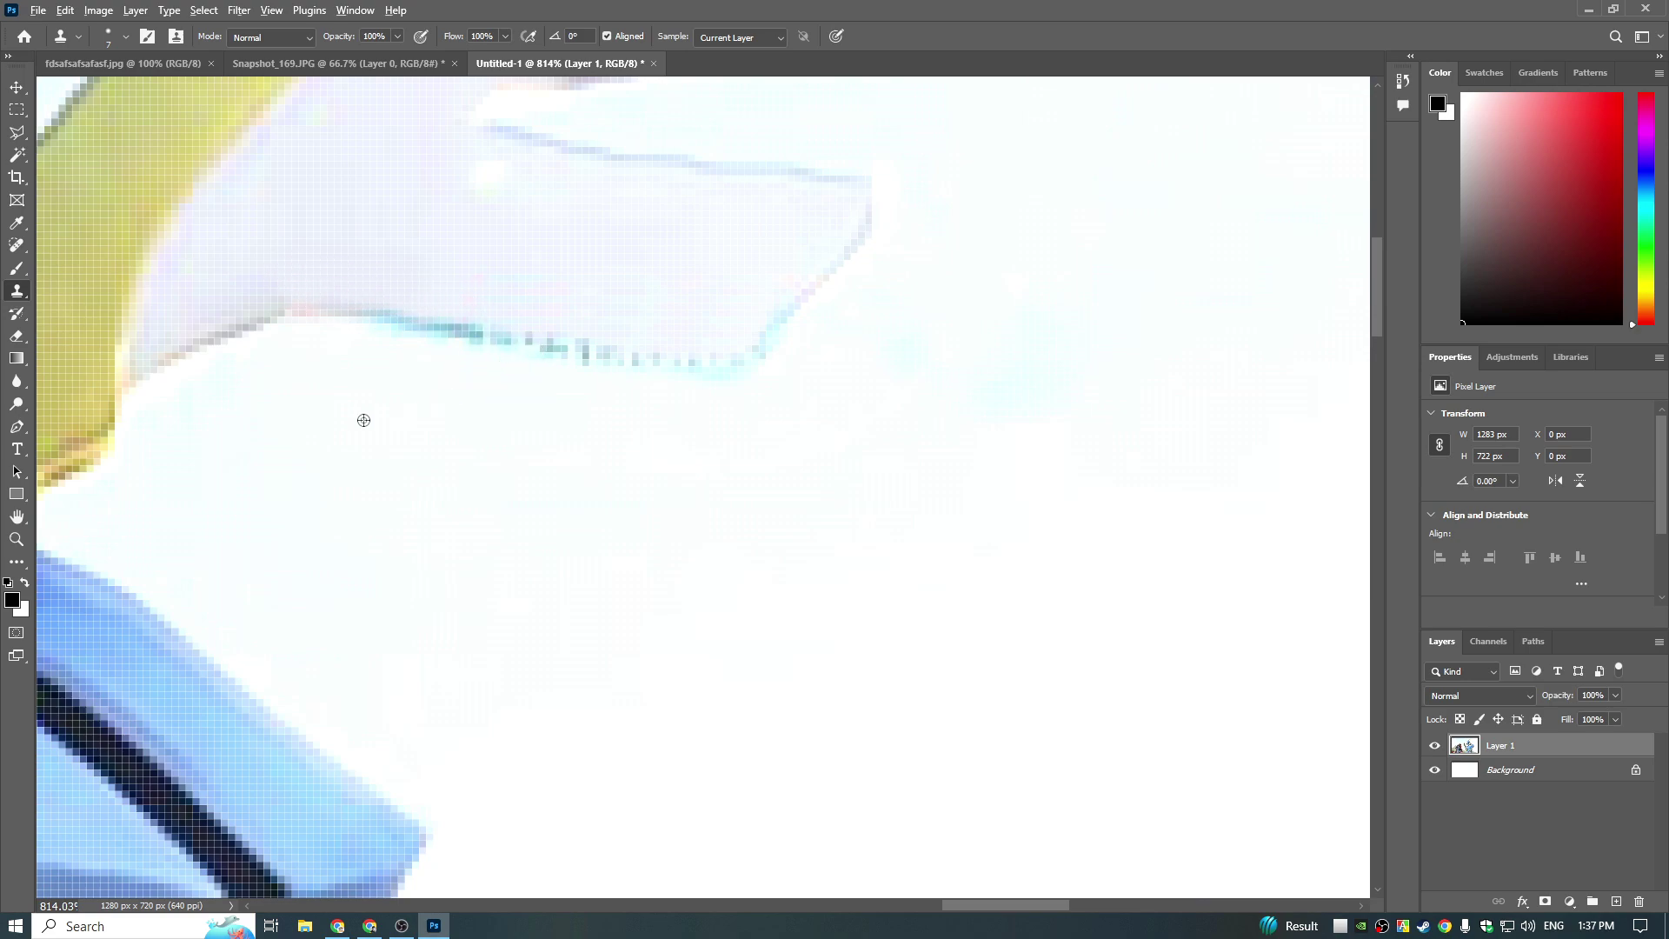
left_click_drag(391, 354, 539, 376)
Step: Remove the v0.1.4.1 version label from the image's lower corner with the Spot Healing Brush
scroll(681, 399, "down", 5, "alt")
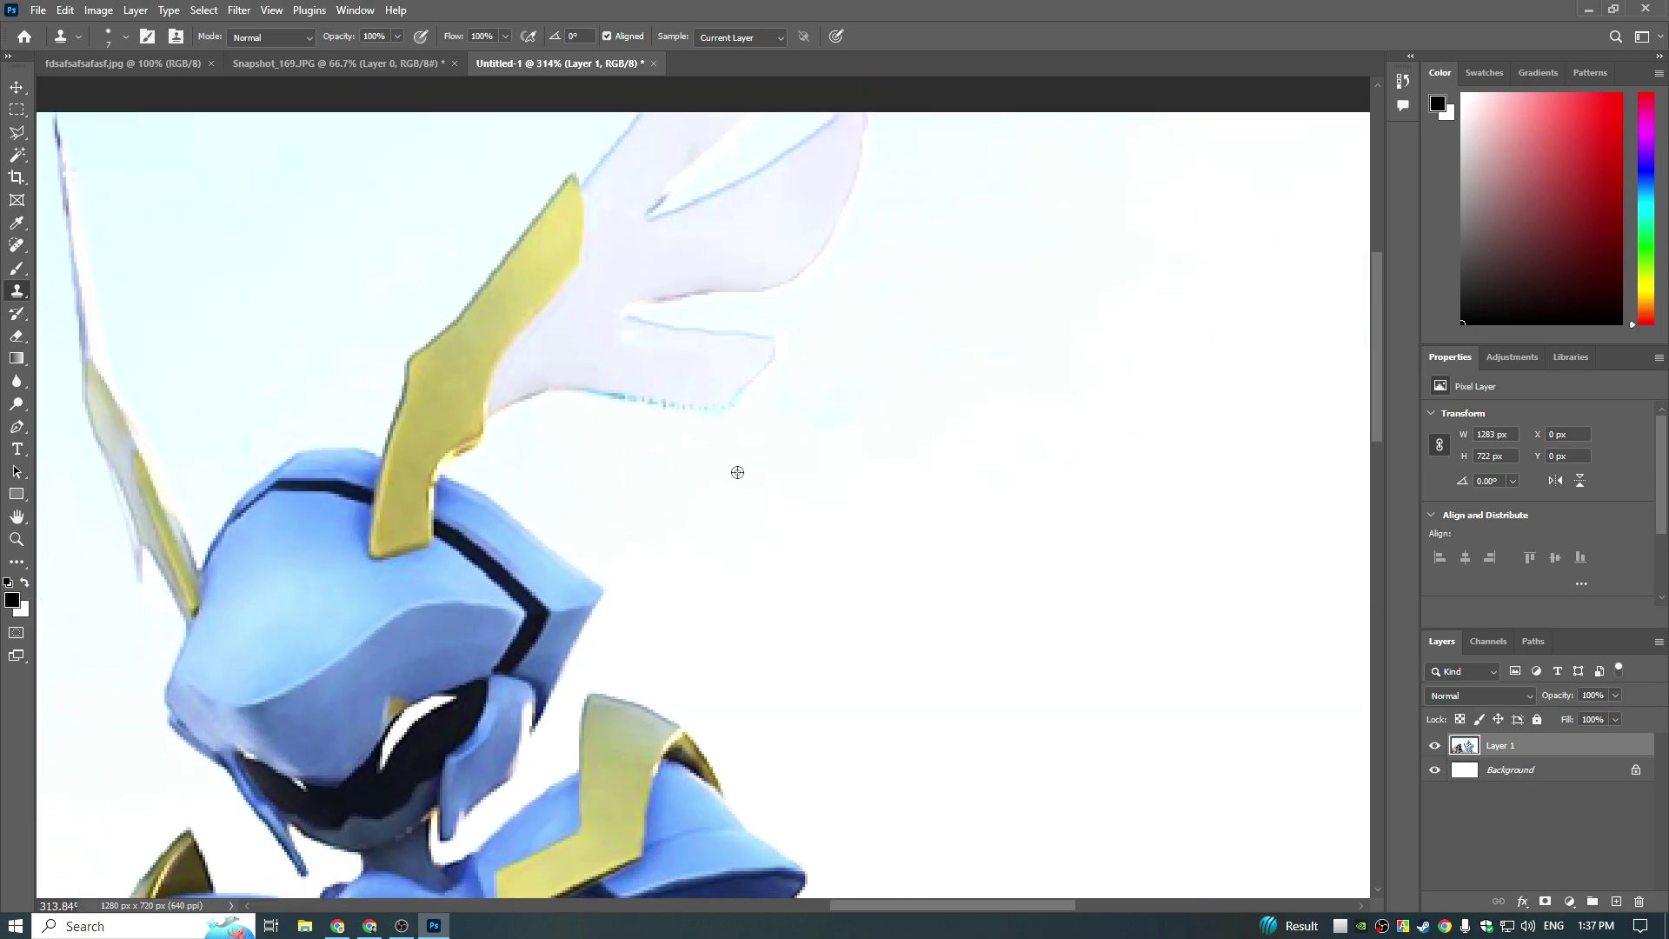
scroll(755, 500, "down", 1, "alt")
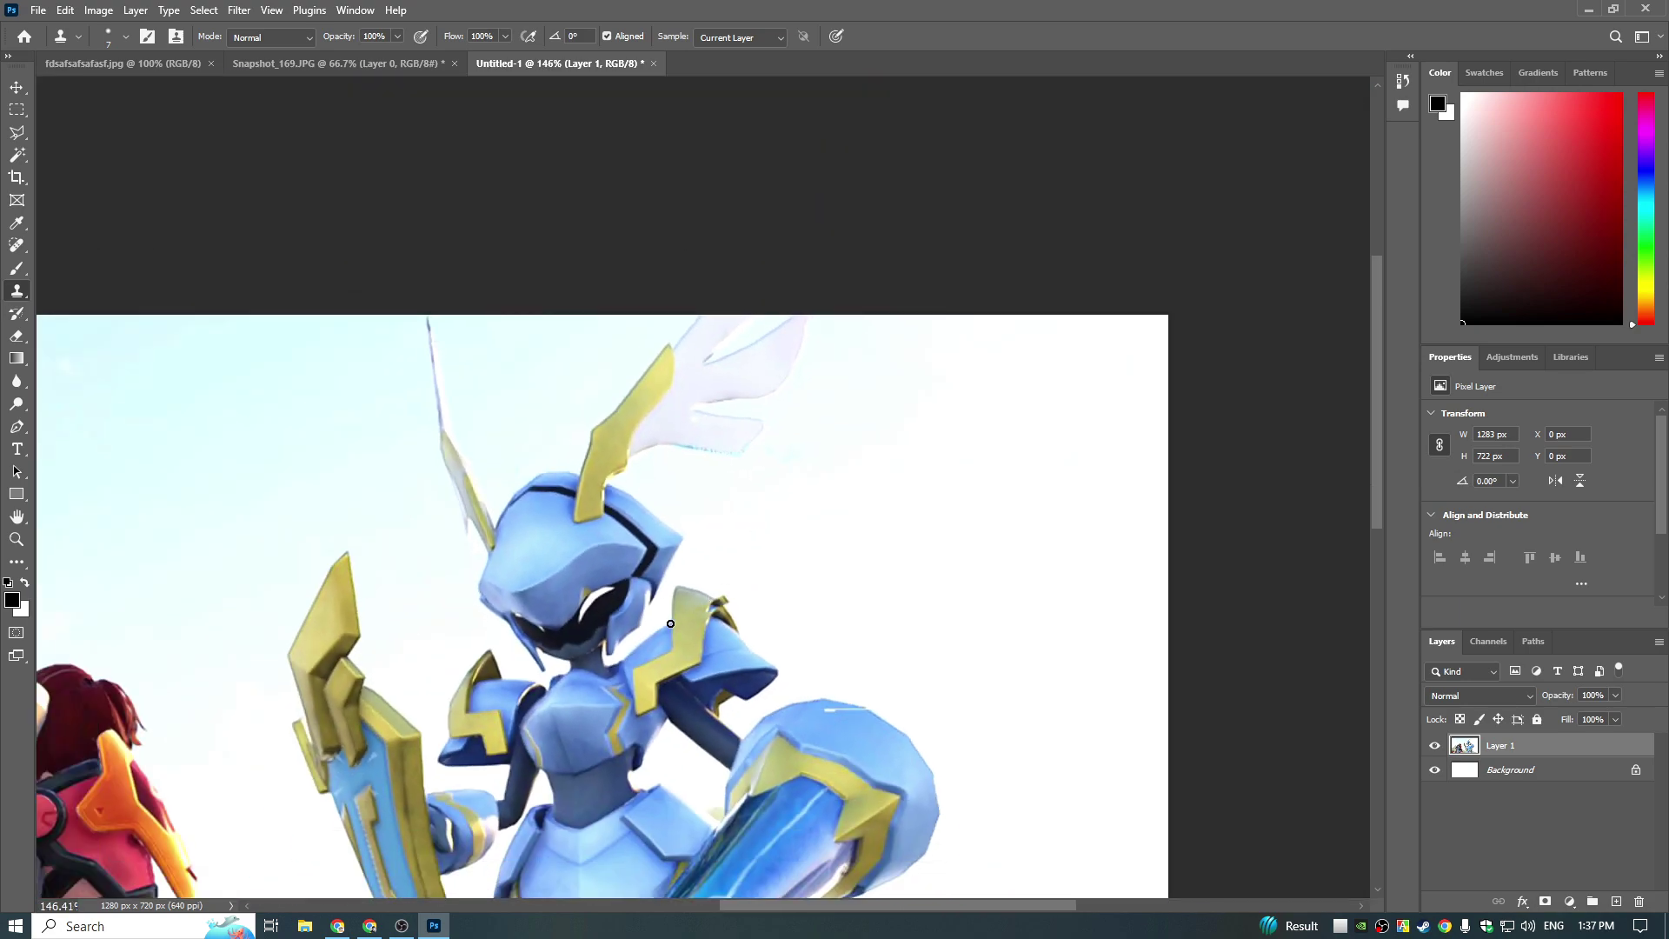
scroll(650, 620, "down", 3, "alt")
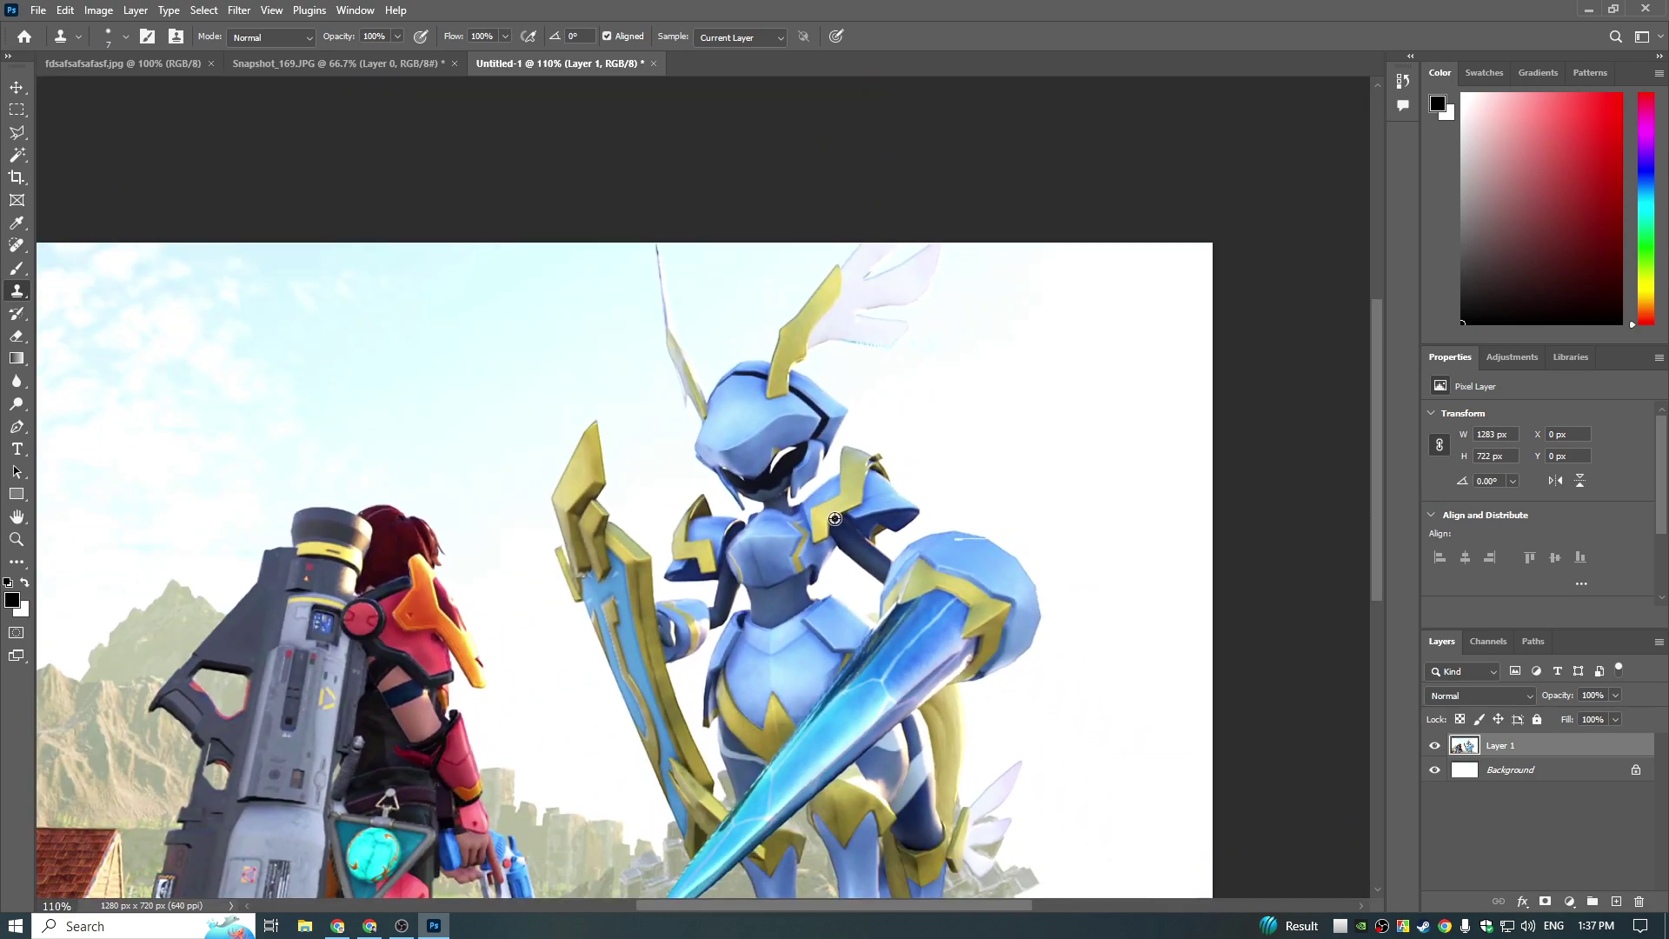
scroll(991, 711, "up", 5)
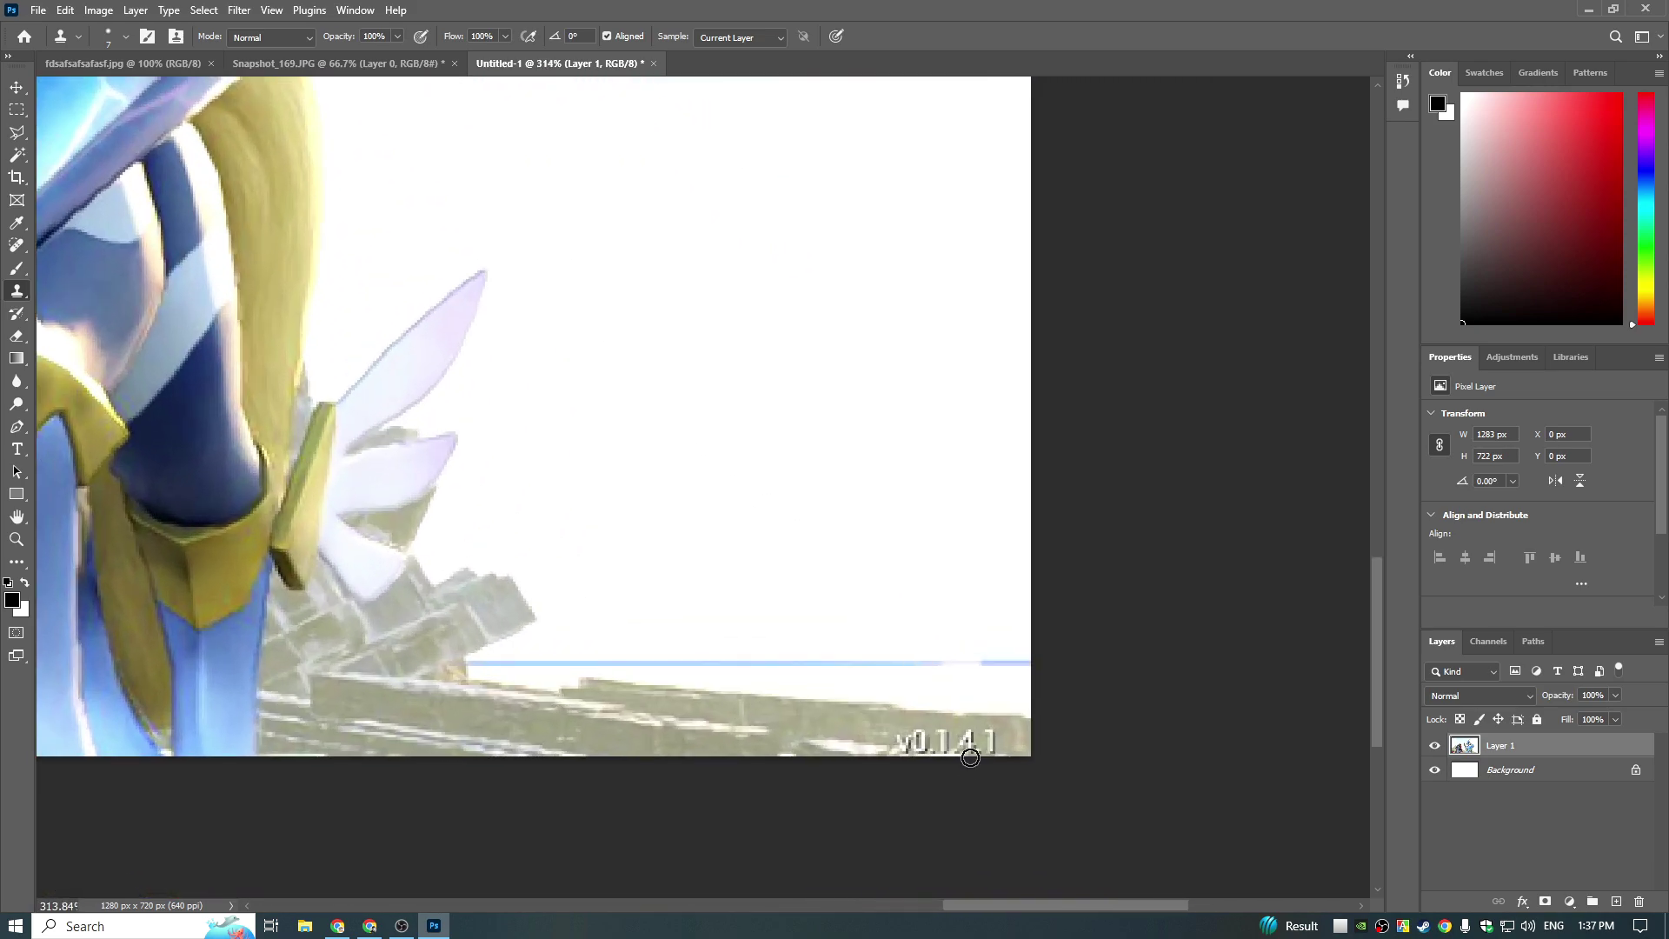
left_click(16, 245)
left_click_drag(888, 736, 1009, 741)
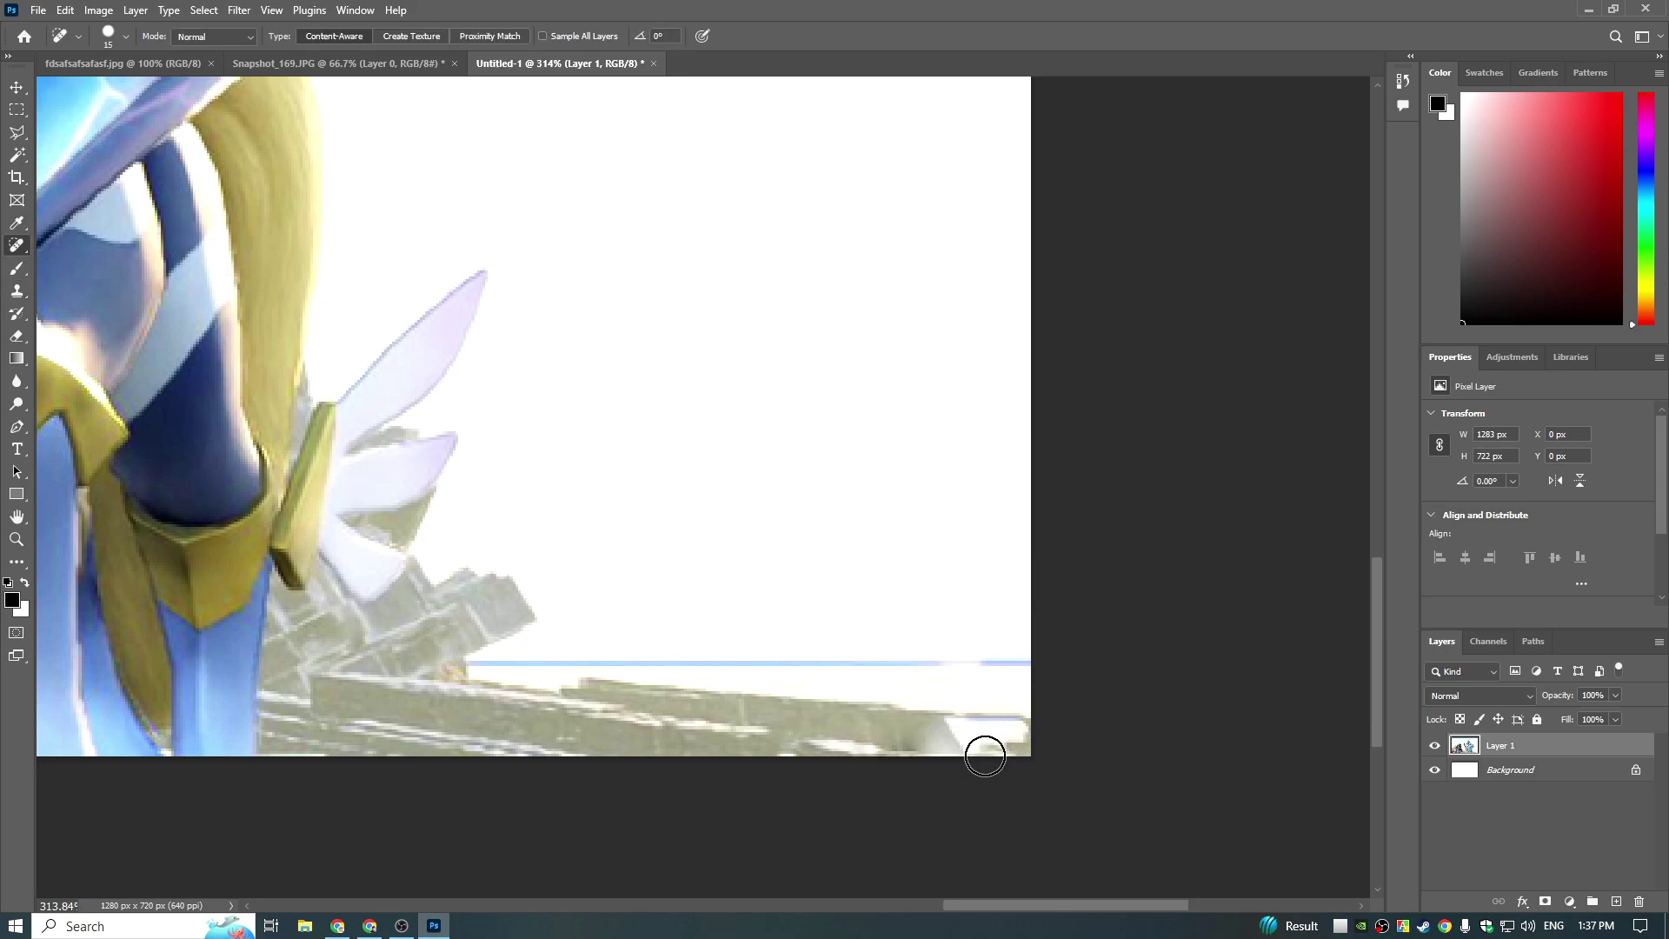
Step: Repair the smudged ground where the version label was with the Clone Stamp at size 15, sampling the nearby ground
left_click(17, 292)
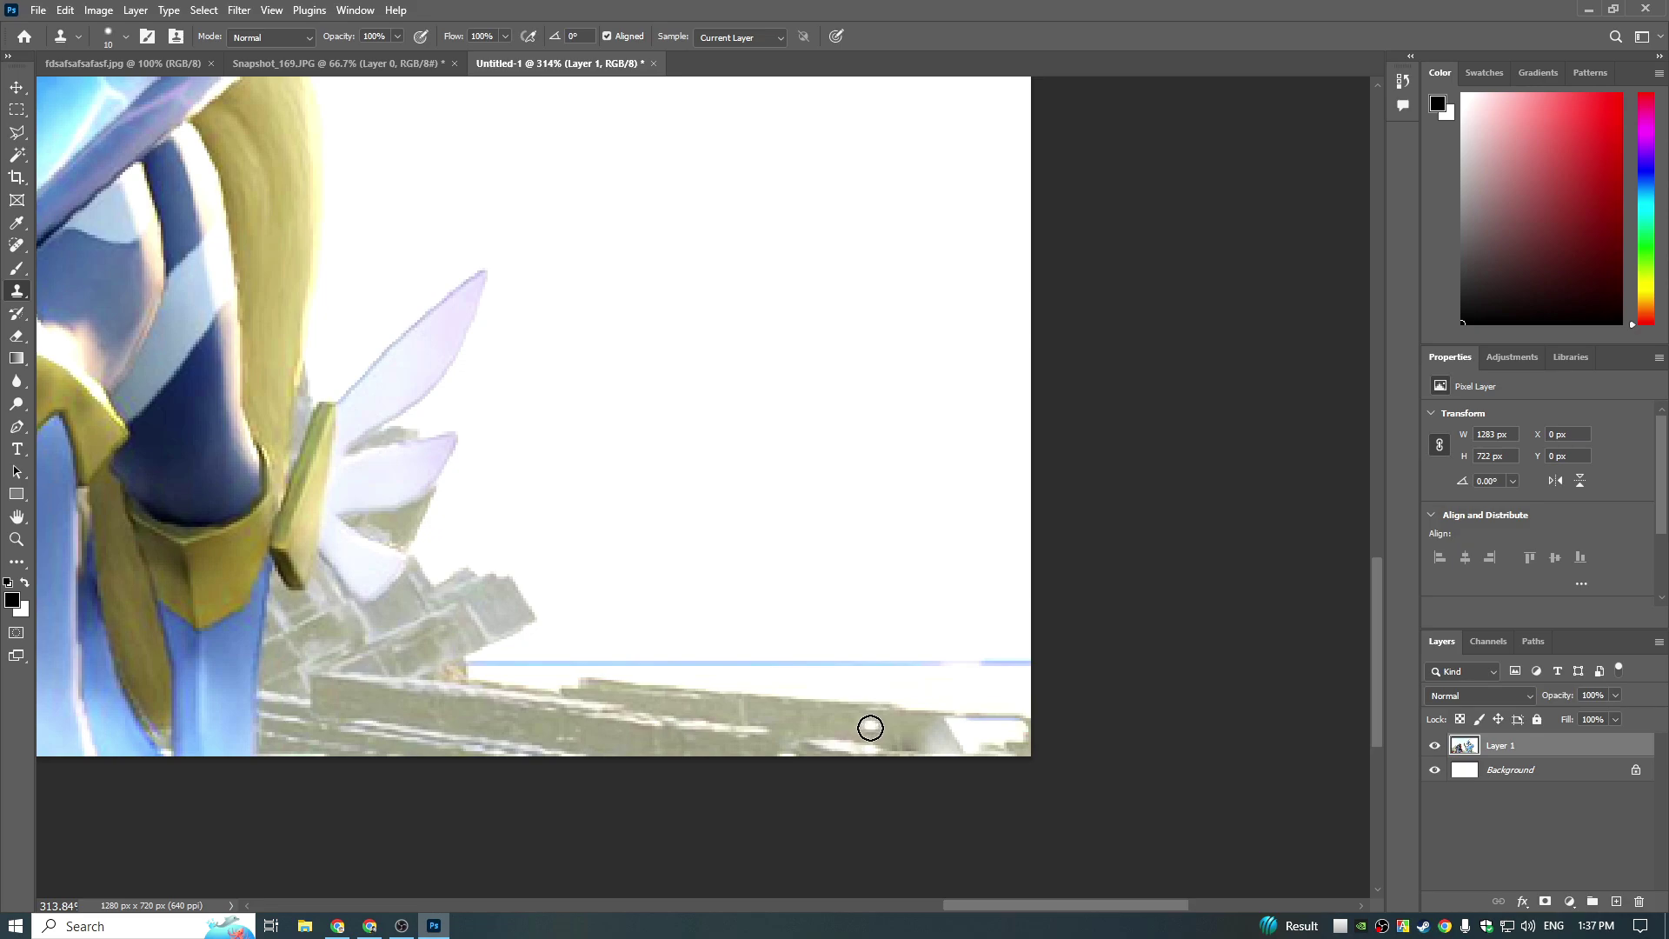
key("bracketright")
left_click(870, 727, "alt")
mouse_move(956, 743)
left_mouse_down()
mouse_move(1007, 742)
mouse_move(878, 752)
mouse_move(977, 745)
mouse_move(913, 690)
mouse_move(749, 614)
mouse_move(832, 656)
mouse_move(1013, 665)
left_mouse_up()
Step: Erase the blue horizon line above the ground with the Clone Stamp, finishing its end near the rubble with the Spot Healing Brush
left_click(884, 574, "alt")
left_click(892, 642, "alt")
left_click_drag(858, 668, 518, 667)
left_click(831, 641, "alt")
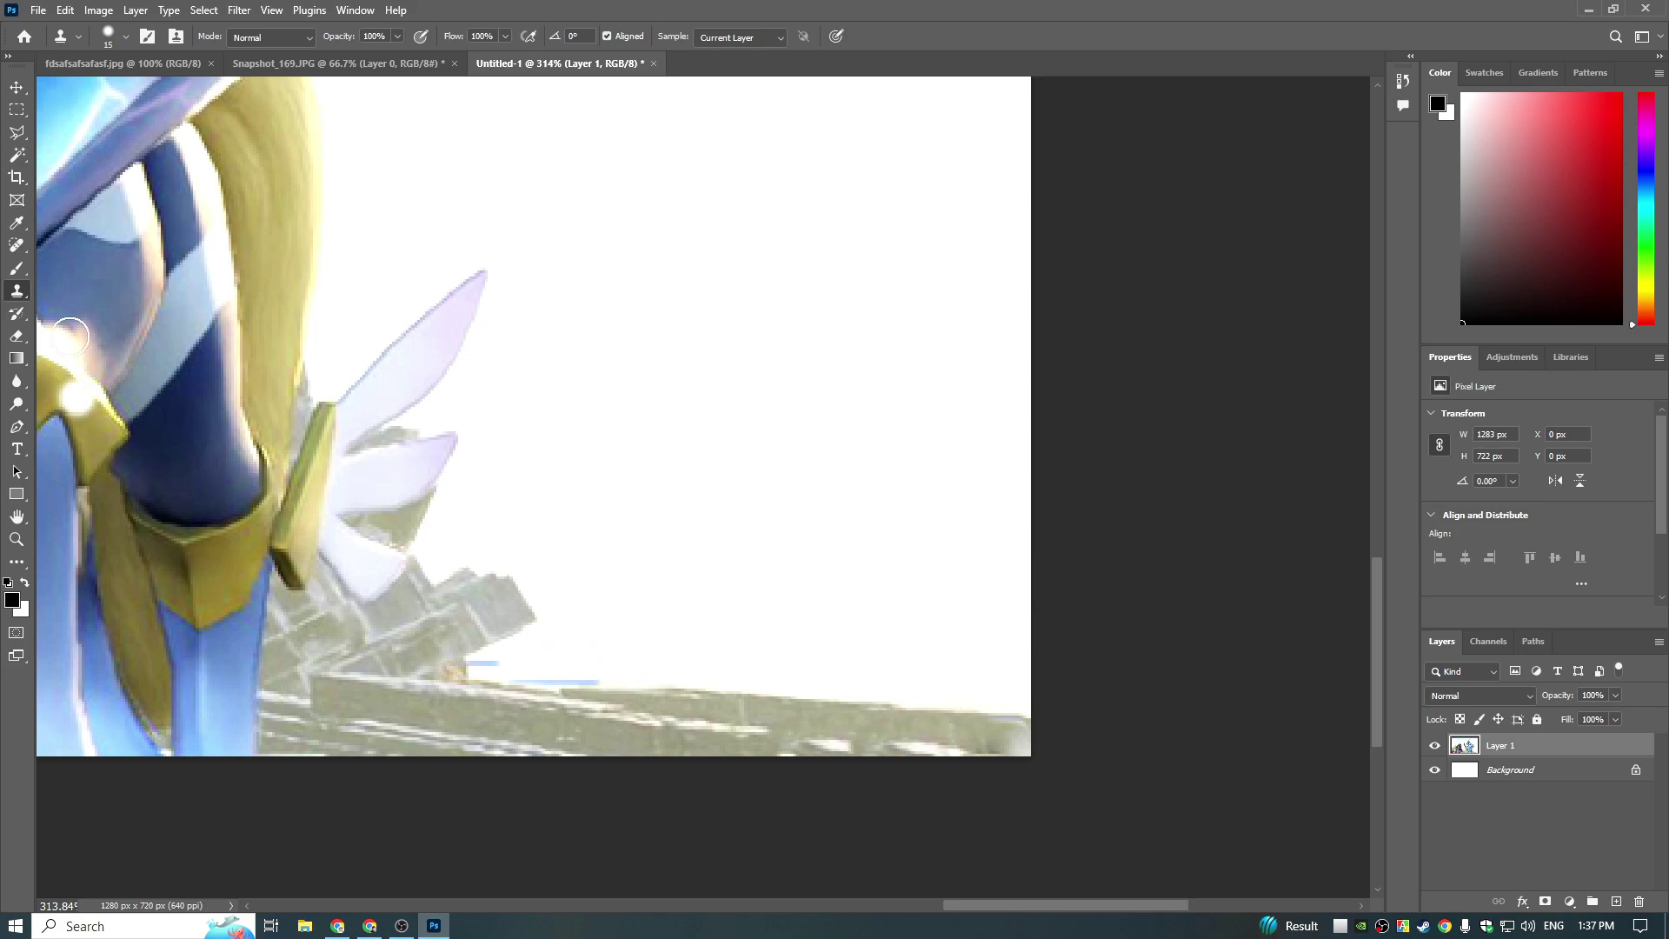
left_click(16, 245)
left_click_drag(622, 672, 458, 669)
Step: Review the whole cleaned image and activate the Move tool
scroll(857, 574, "down", 5)
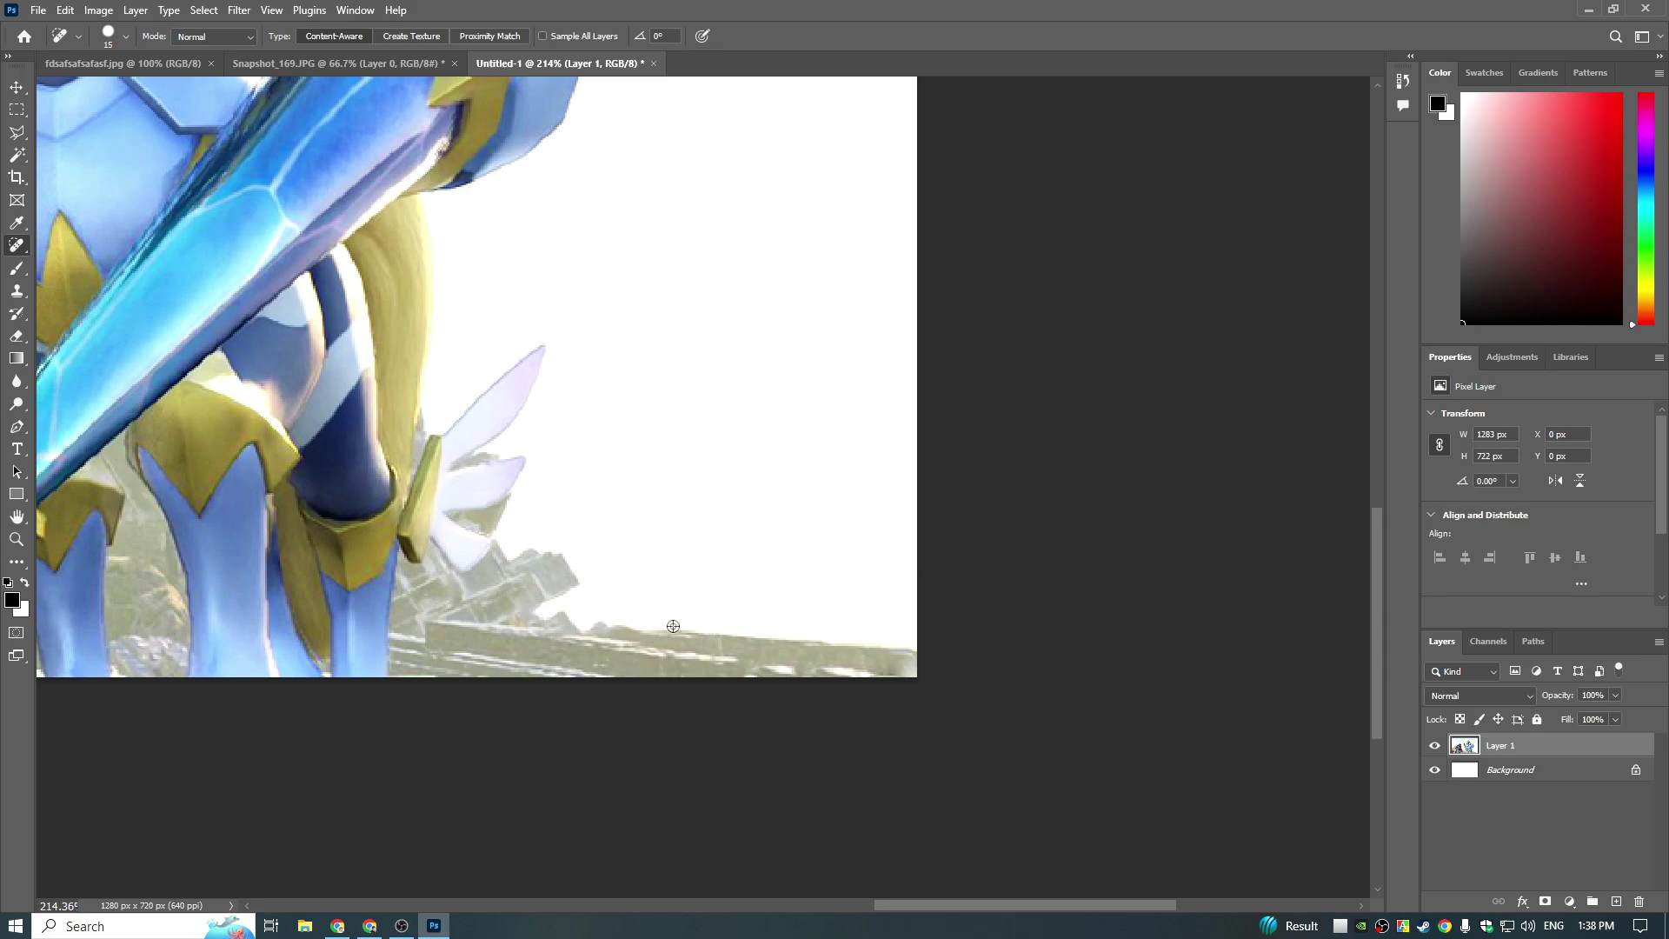
scroll(830, 571, "down", 2)
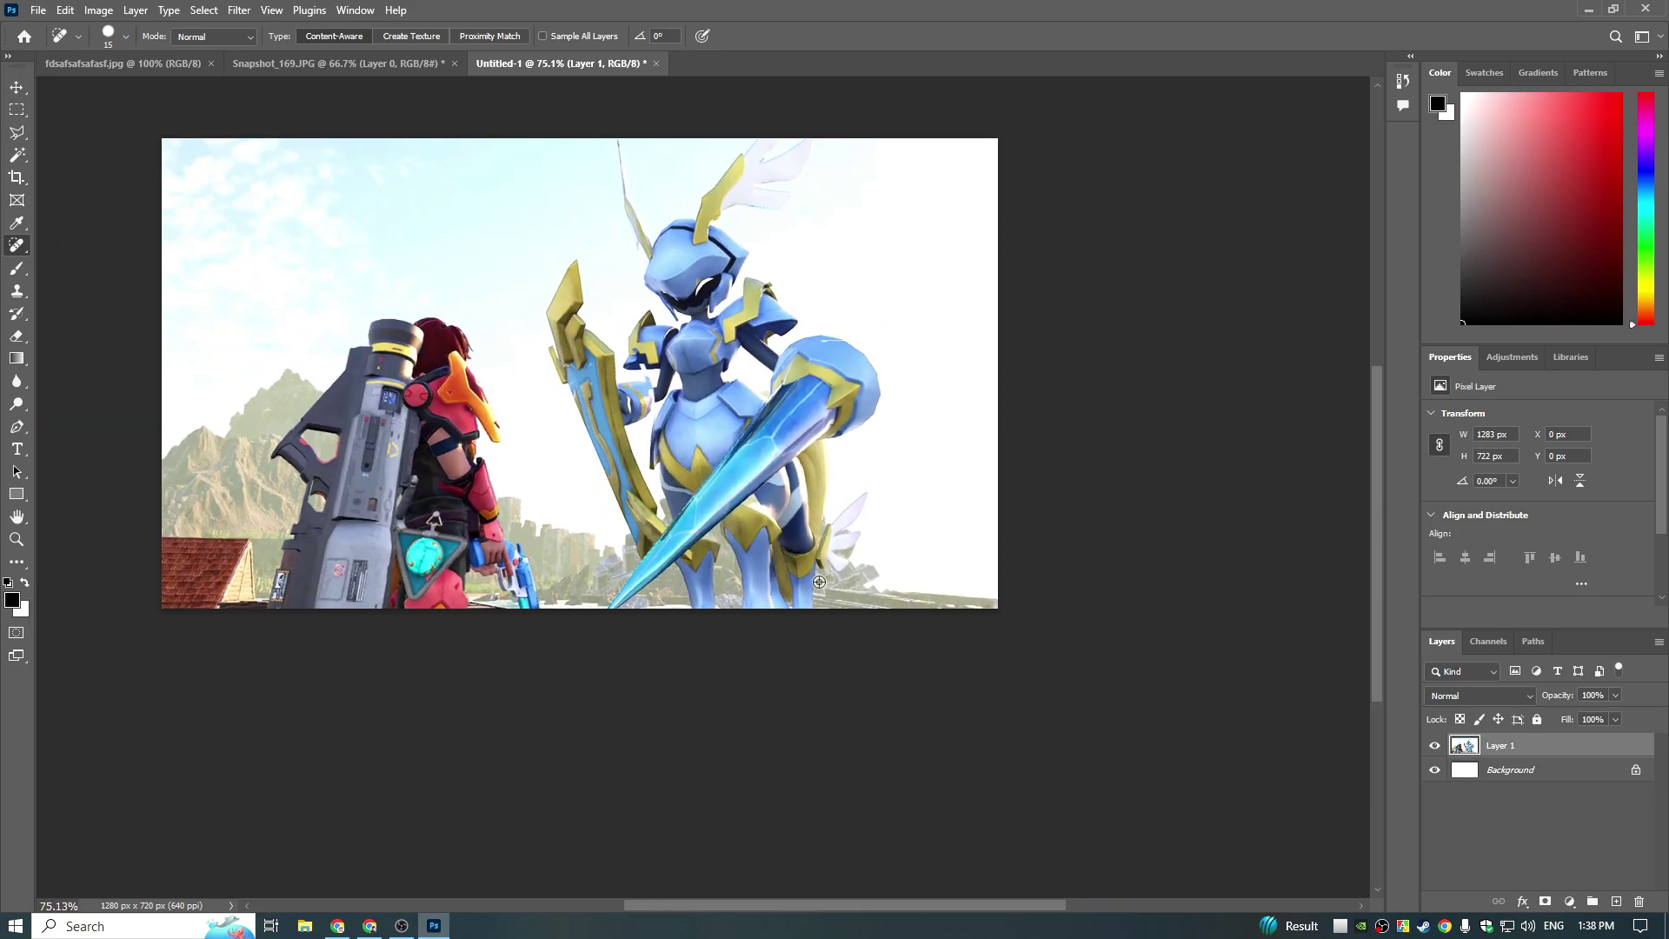
scroll(835, 583, "up", 3)
scroll(899, 665, "down", 1)
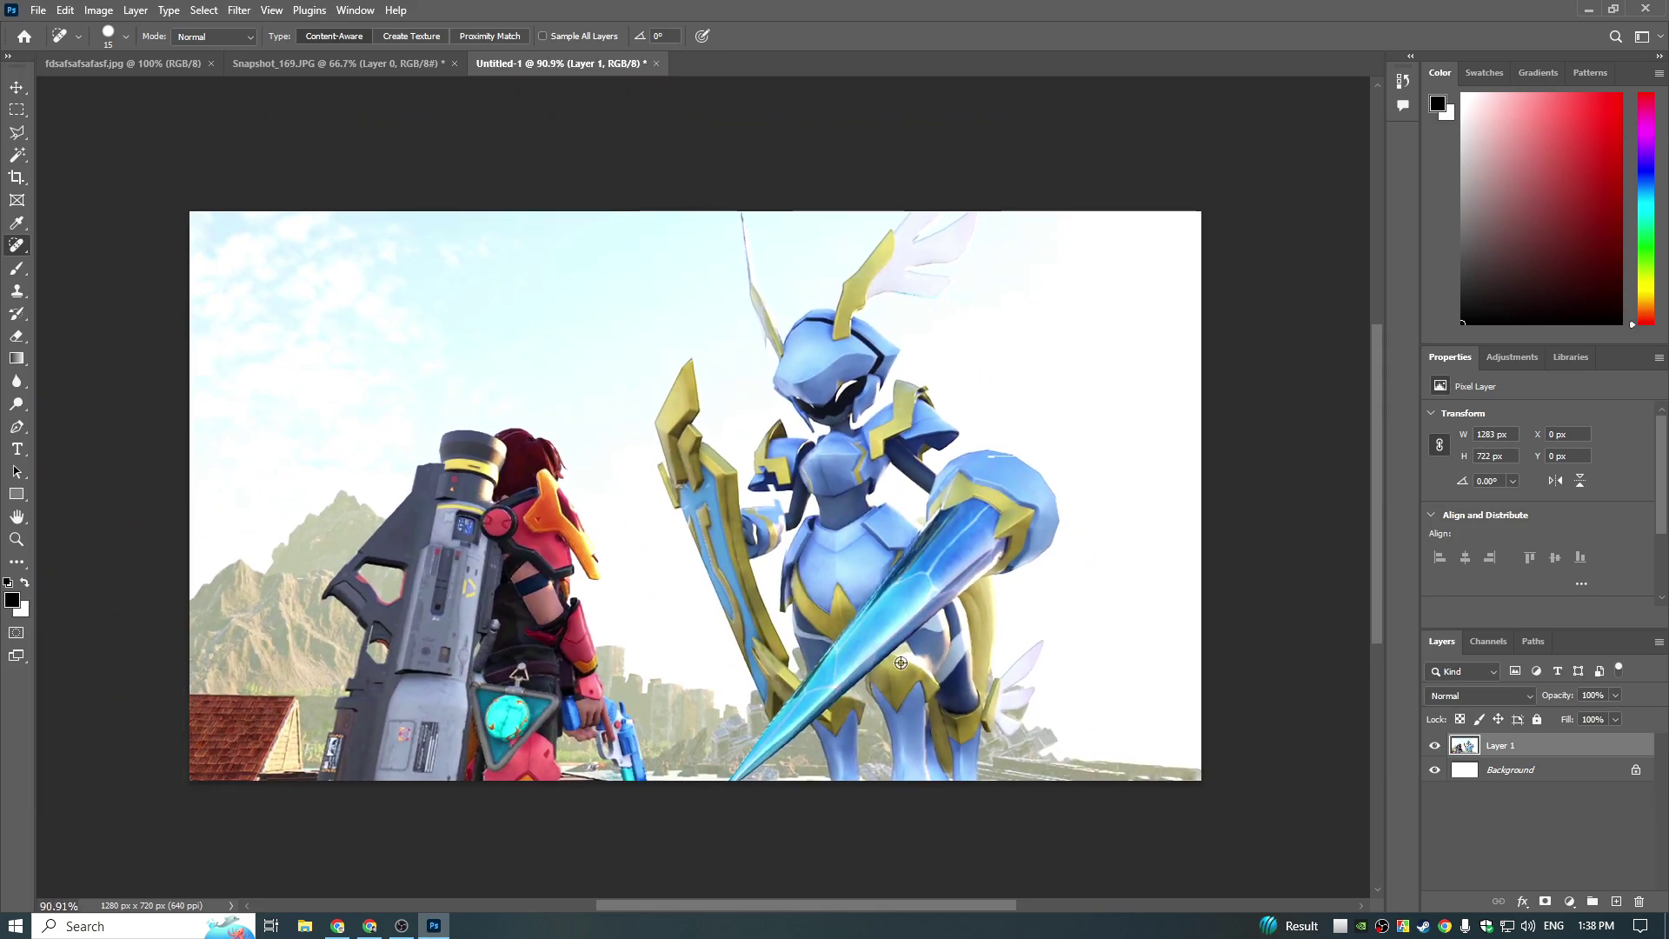
scroll(904, 662, "up", 1)
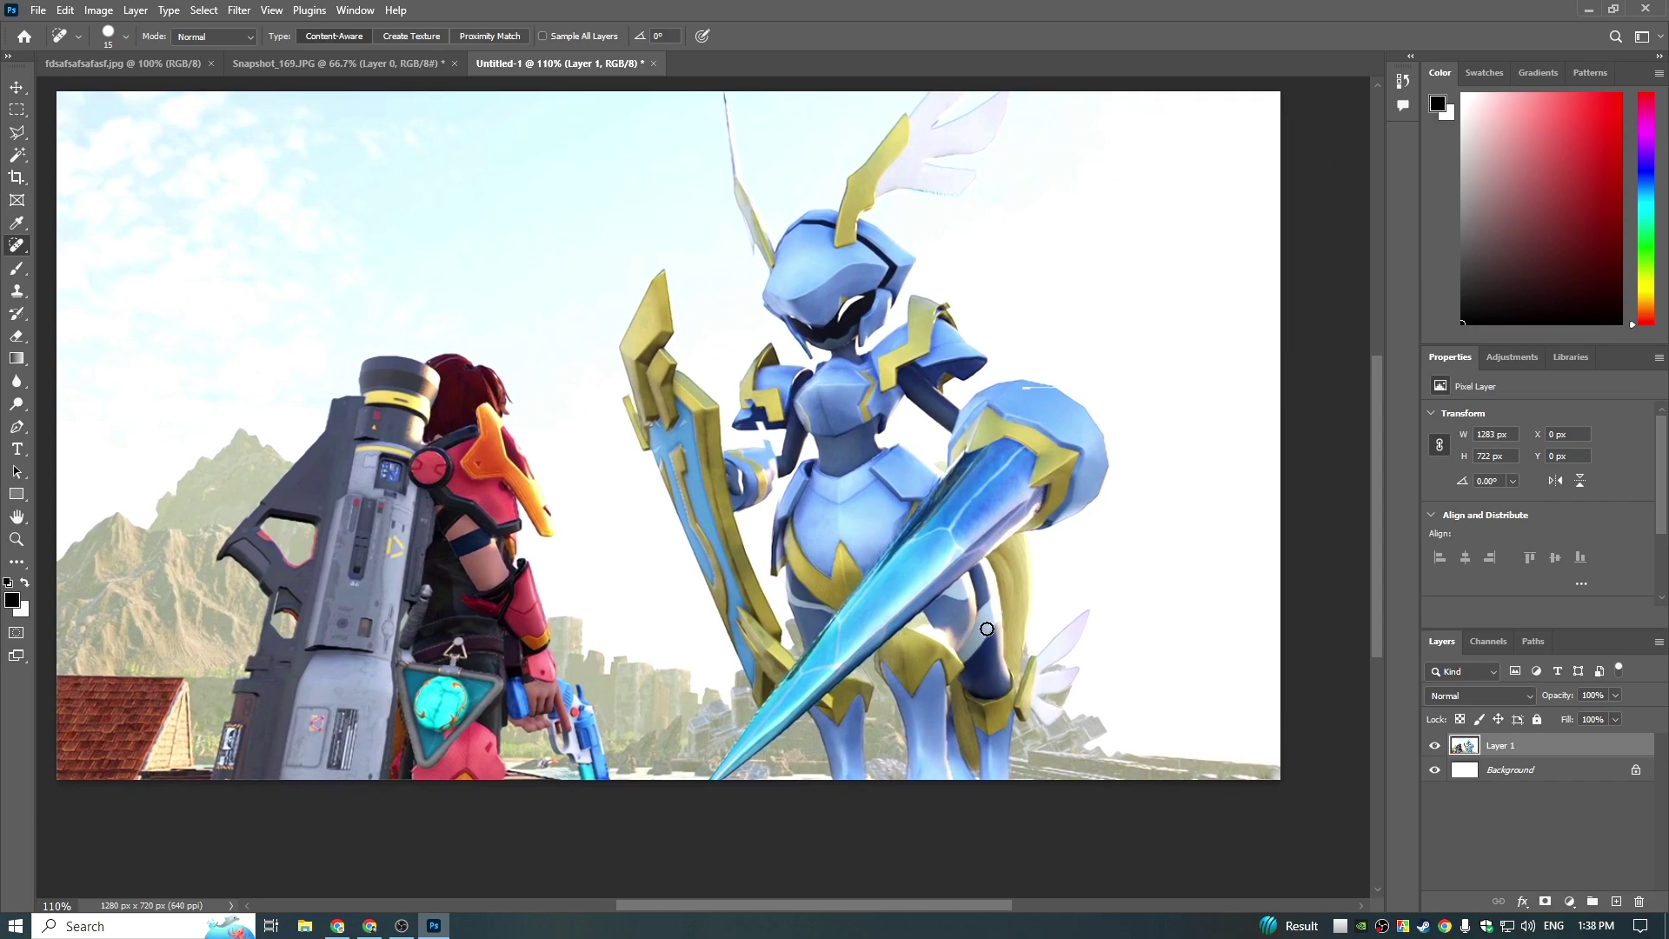
scroll(974, 626, "down", 1)
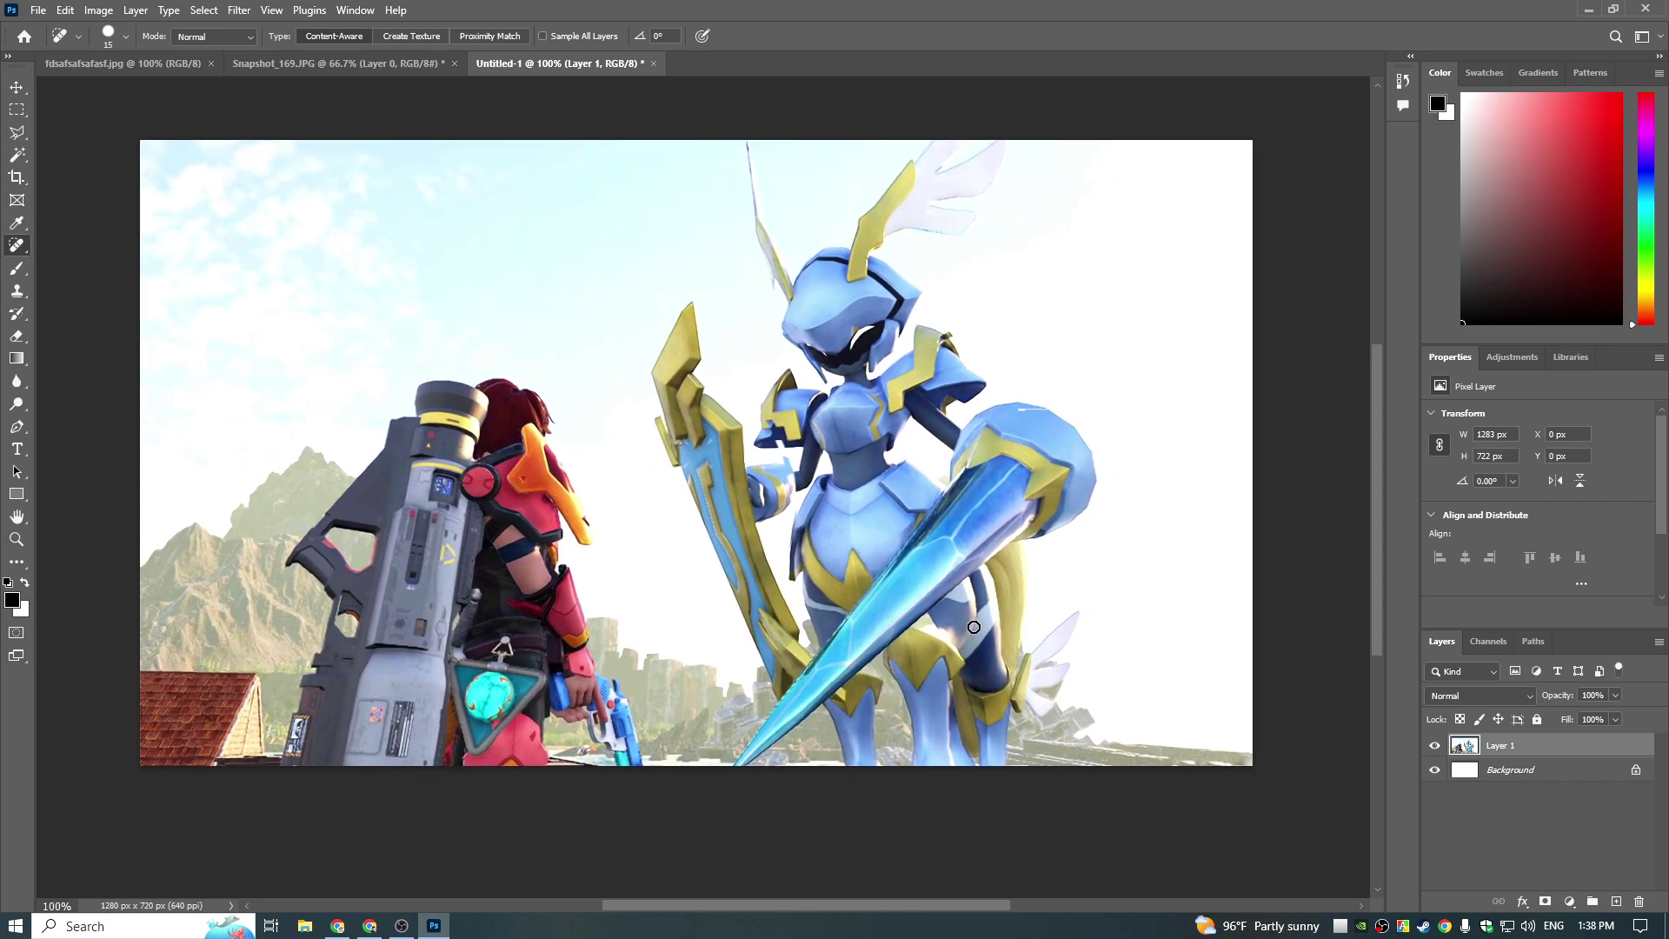
key("v")
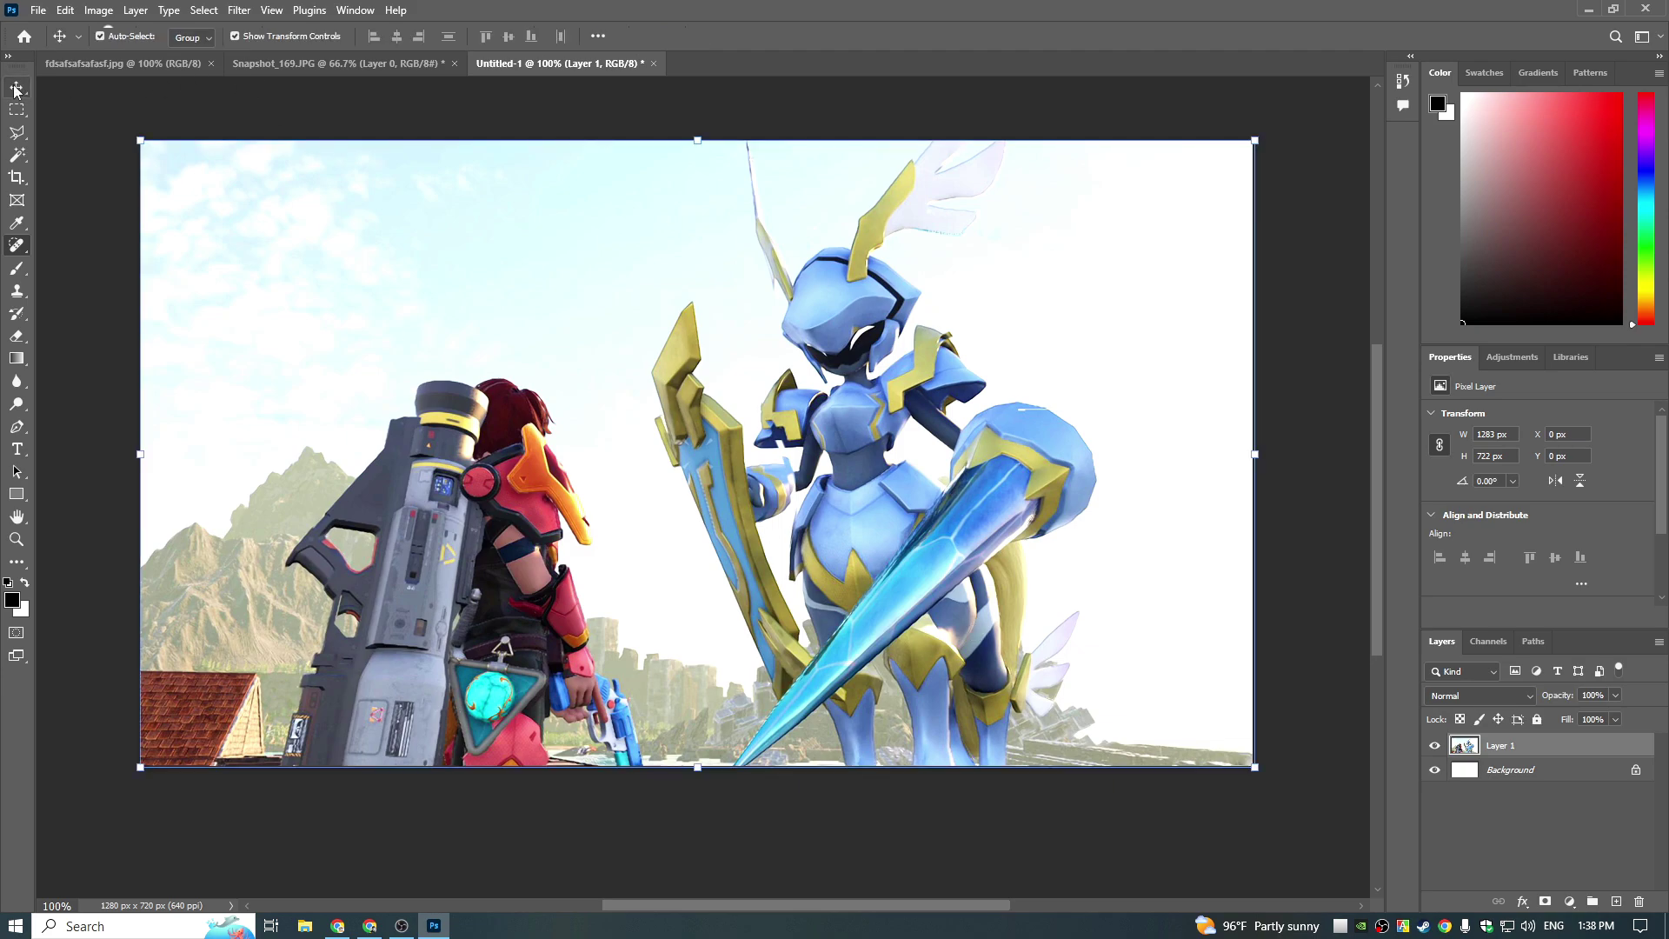
Step: Adjust the image's light in the Camera Raw Filter: exposure +0.20, contrast +43, highlights +14, shadows +10, whites -26, blacks about -9
left_click(241, 12)
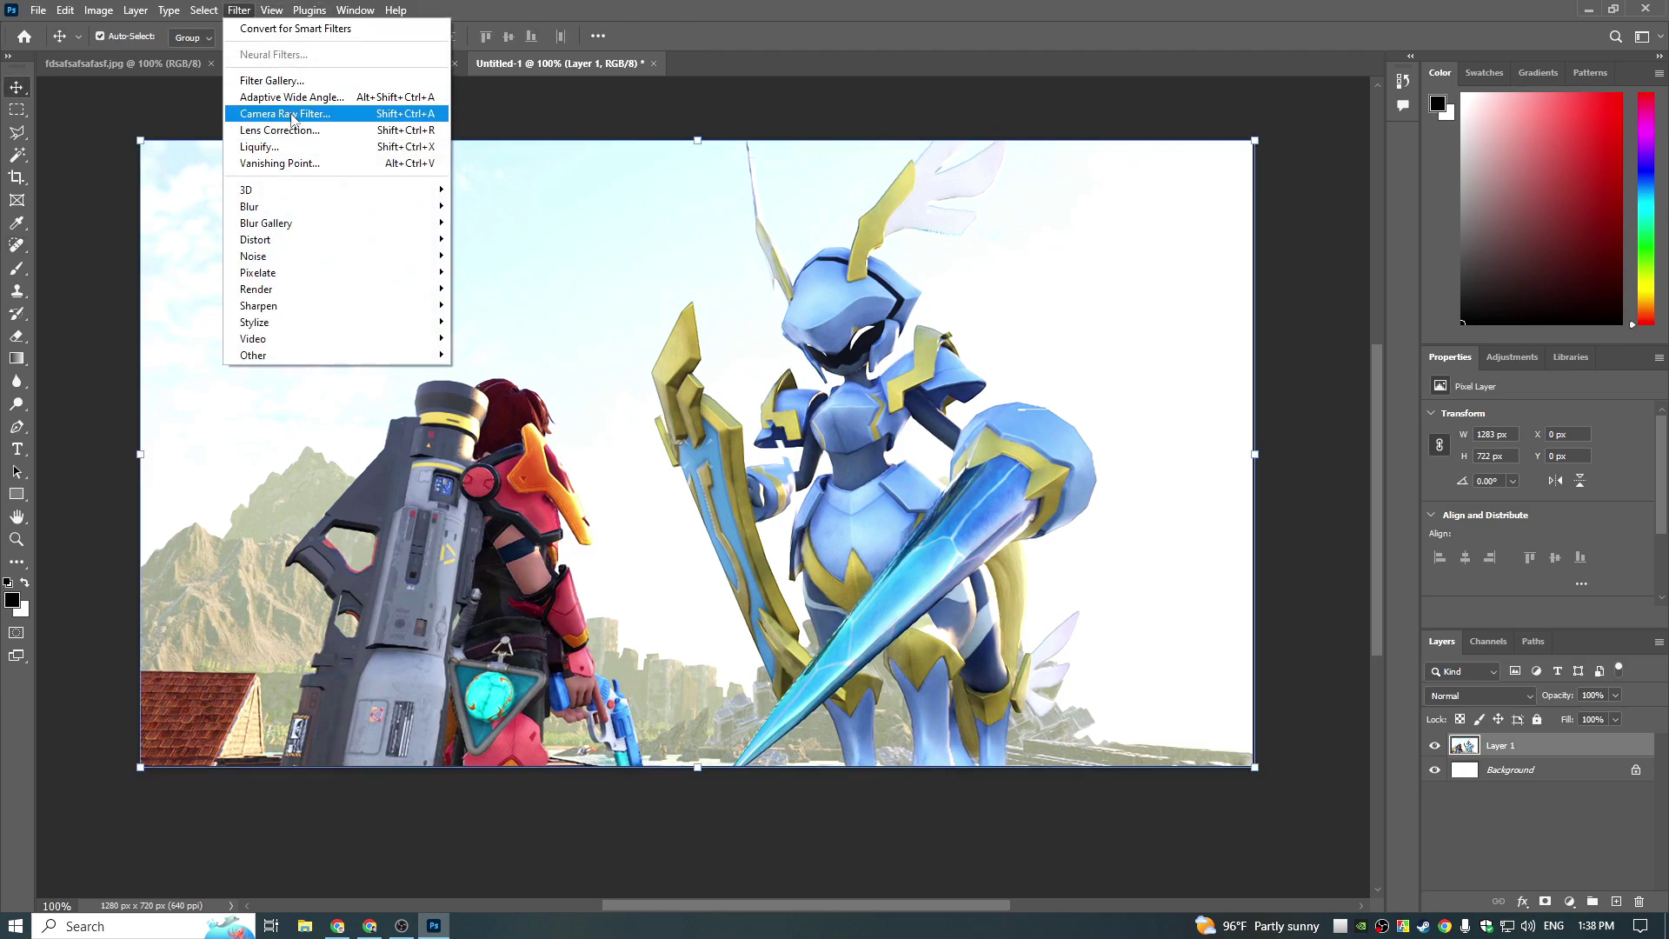
left_click(336, 118)
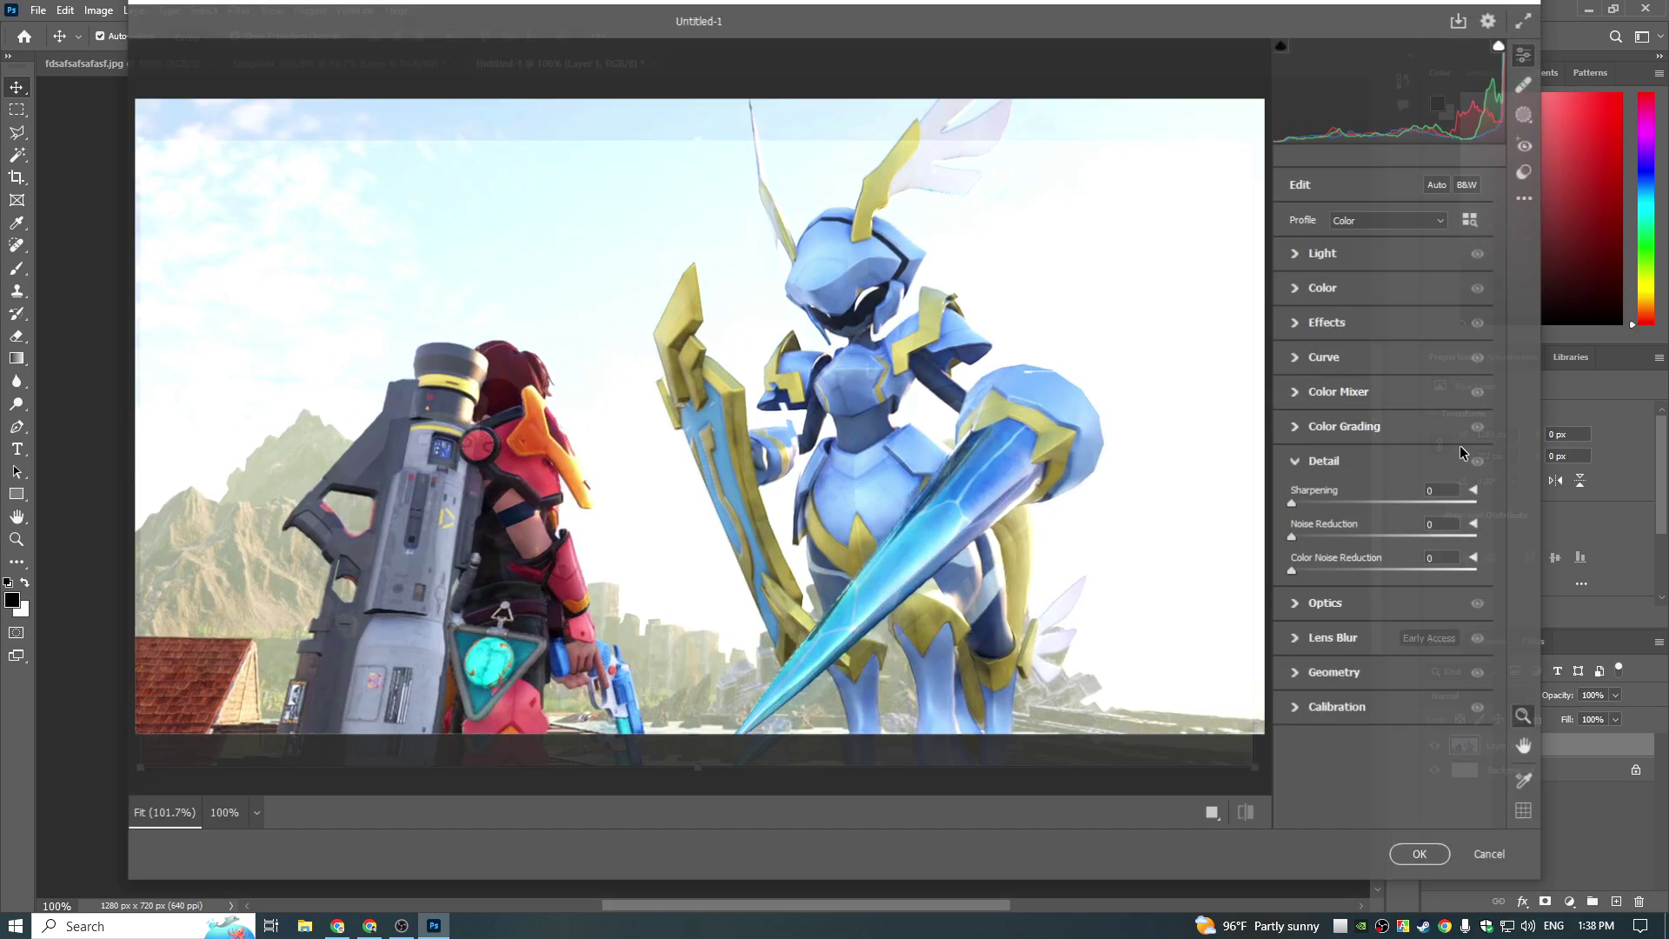
left_click(1306, 253)
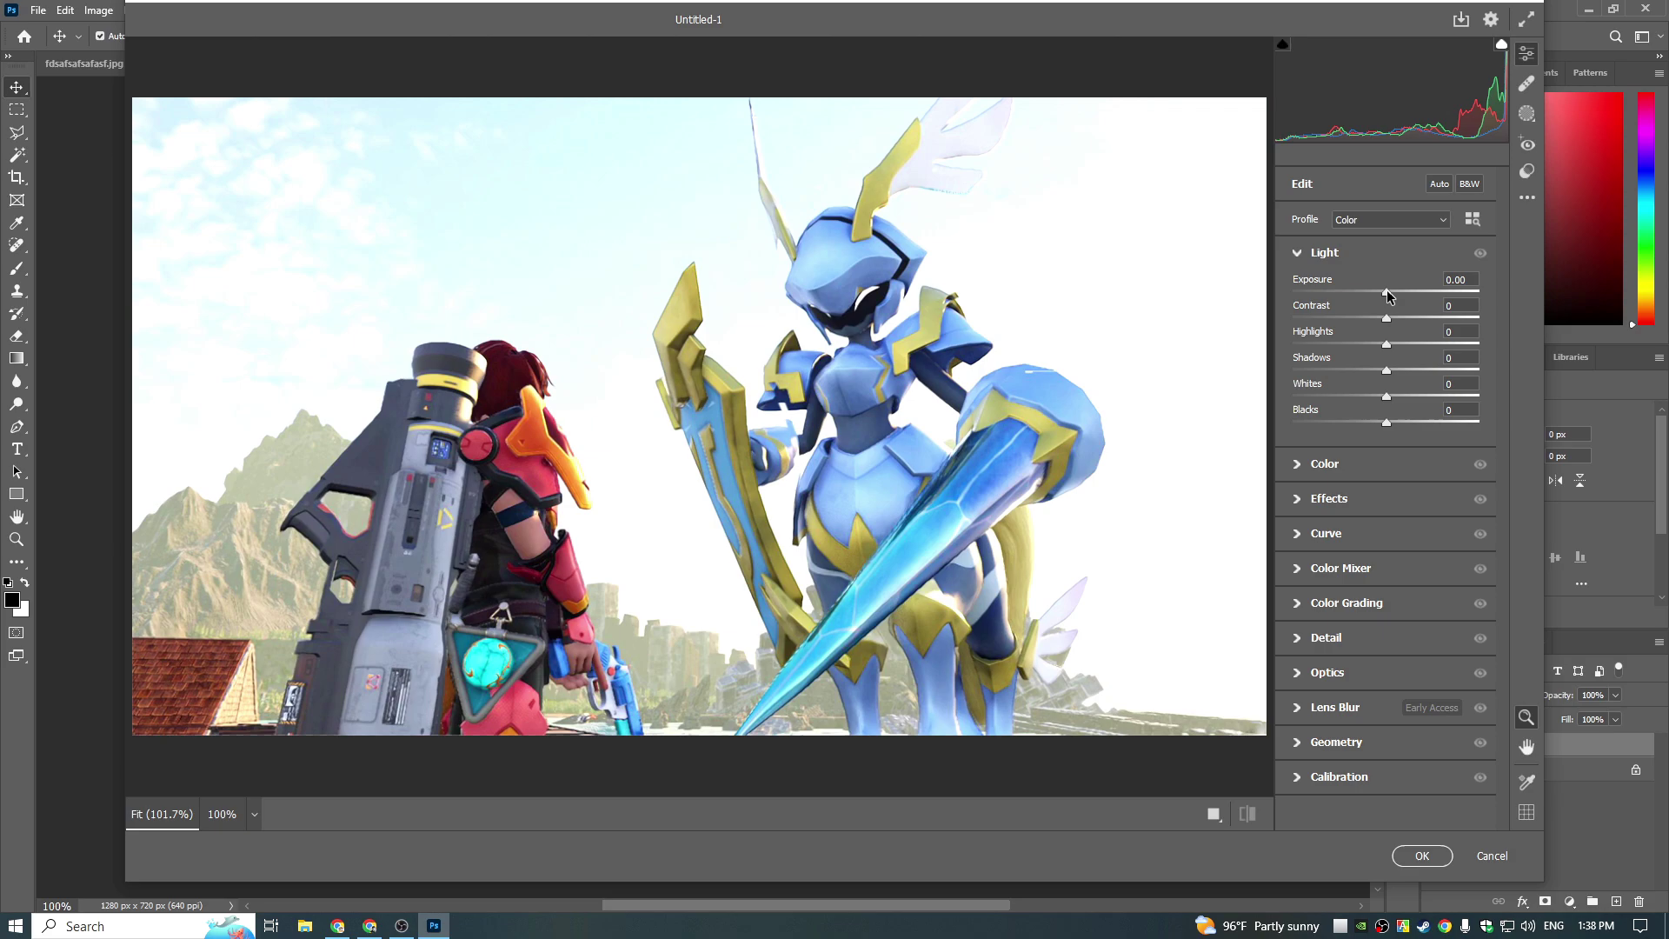
left_click_drag(1387, 294, 1400, 372)
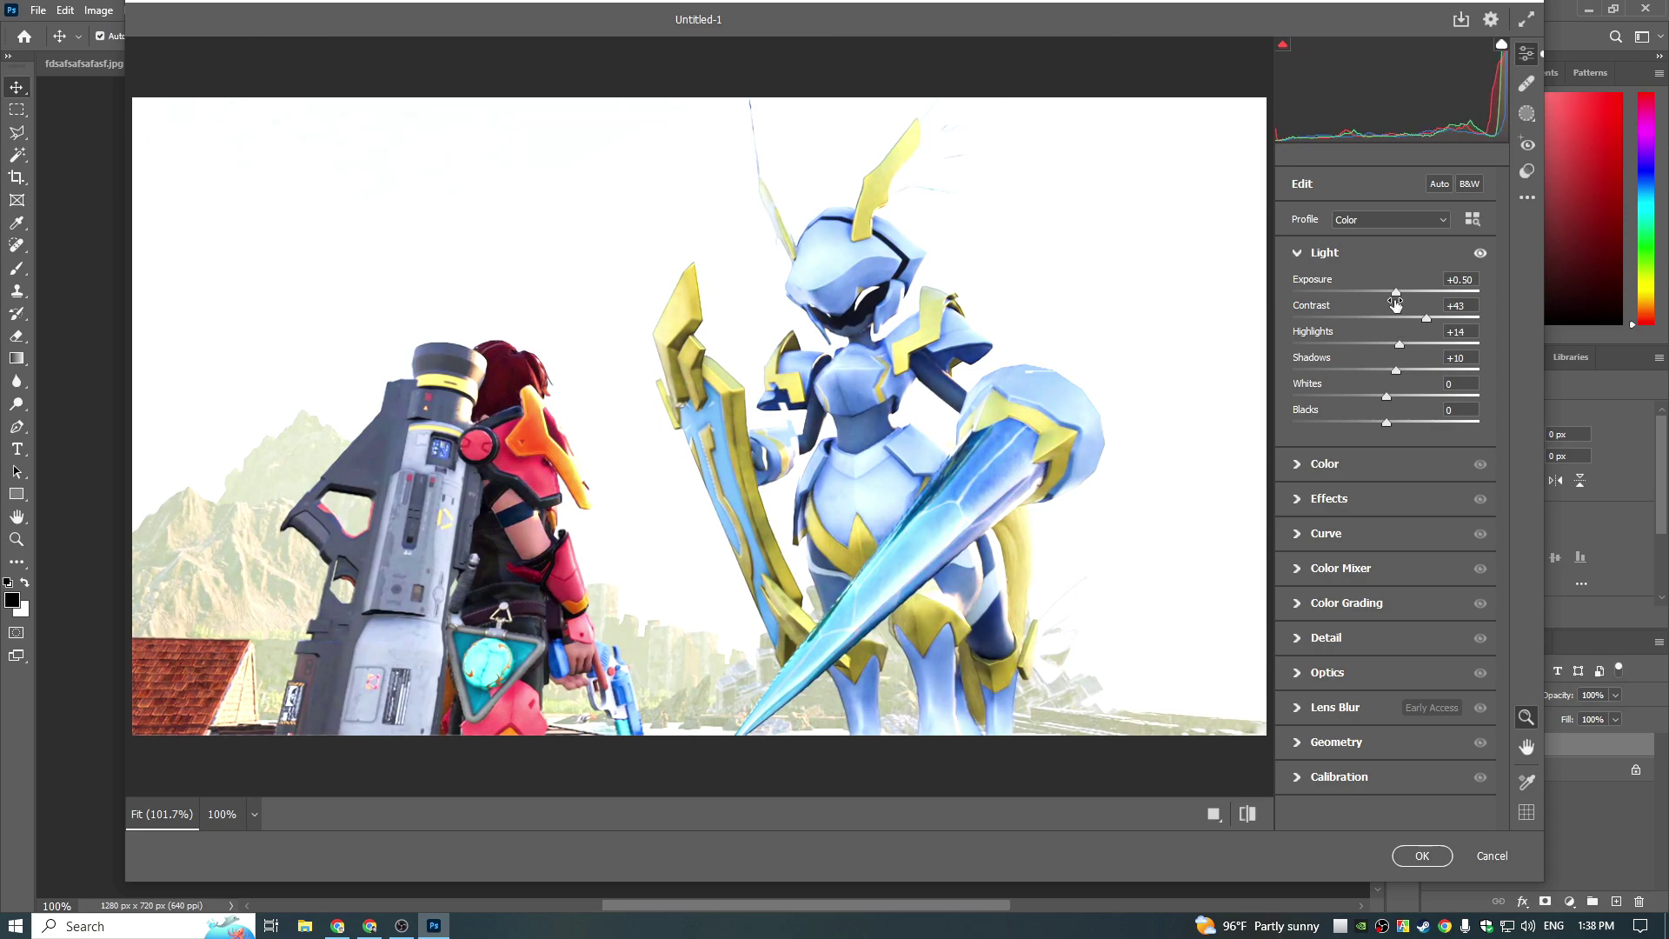
left_click_drag(1399, 299, 1393, 299)
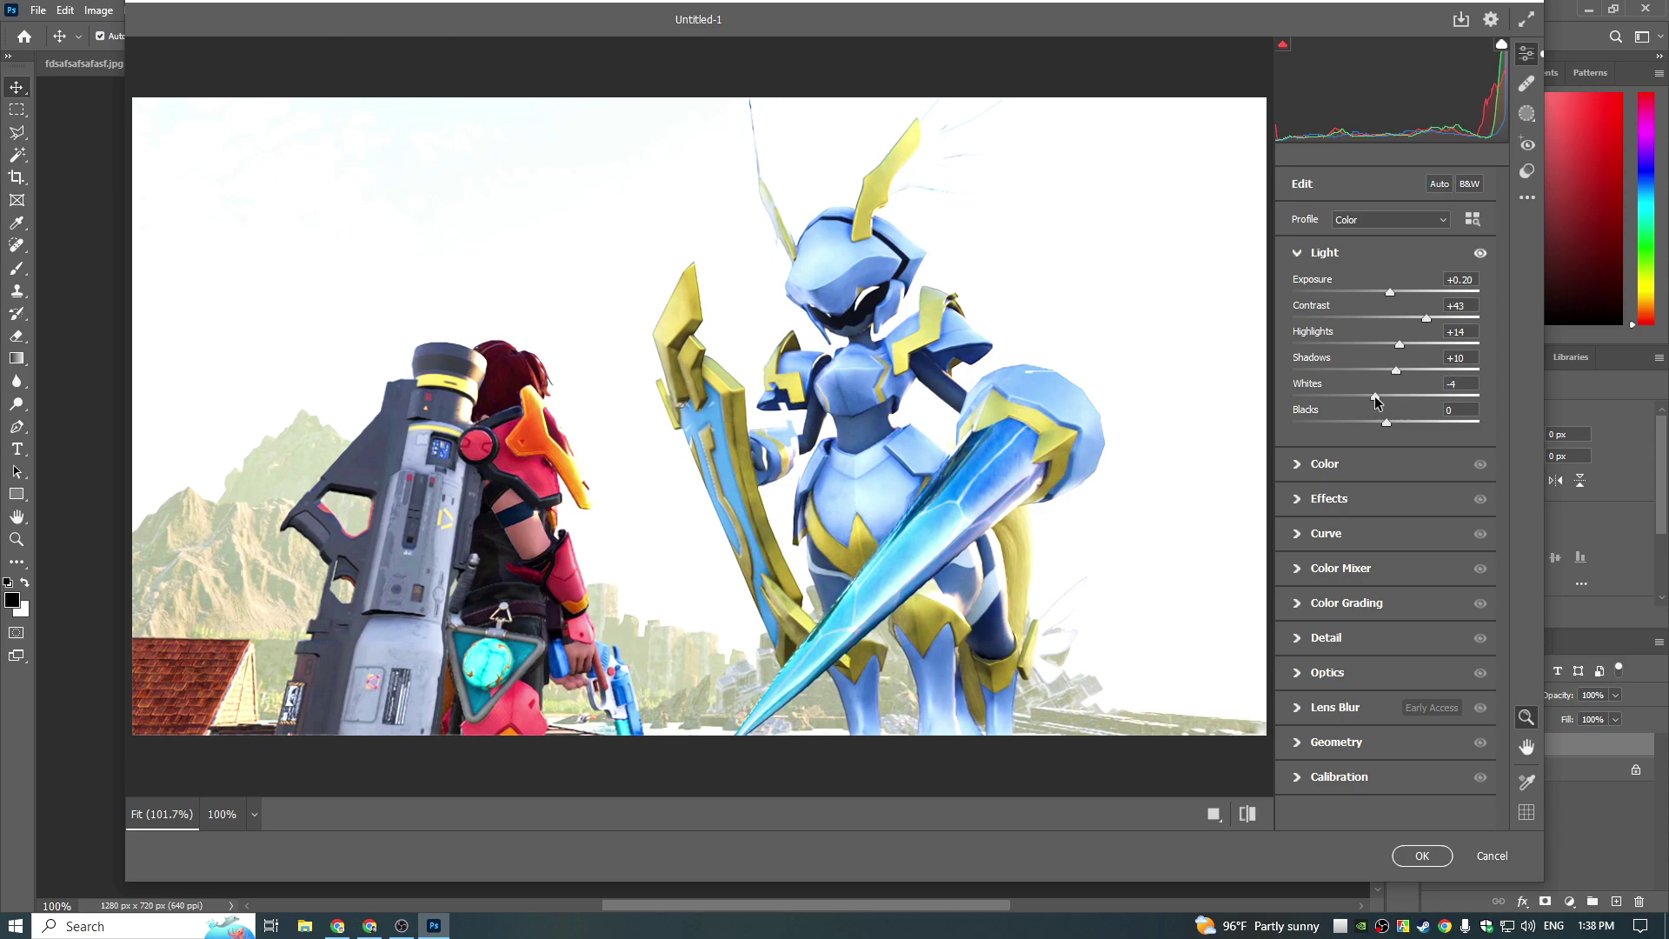
mouse_move(1375, 402)
left_mouse_down()
mouse_move(1412, 400)
mouse_move(1364, 402)
left_mouse_up()
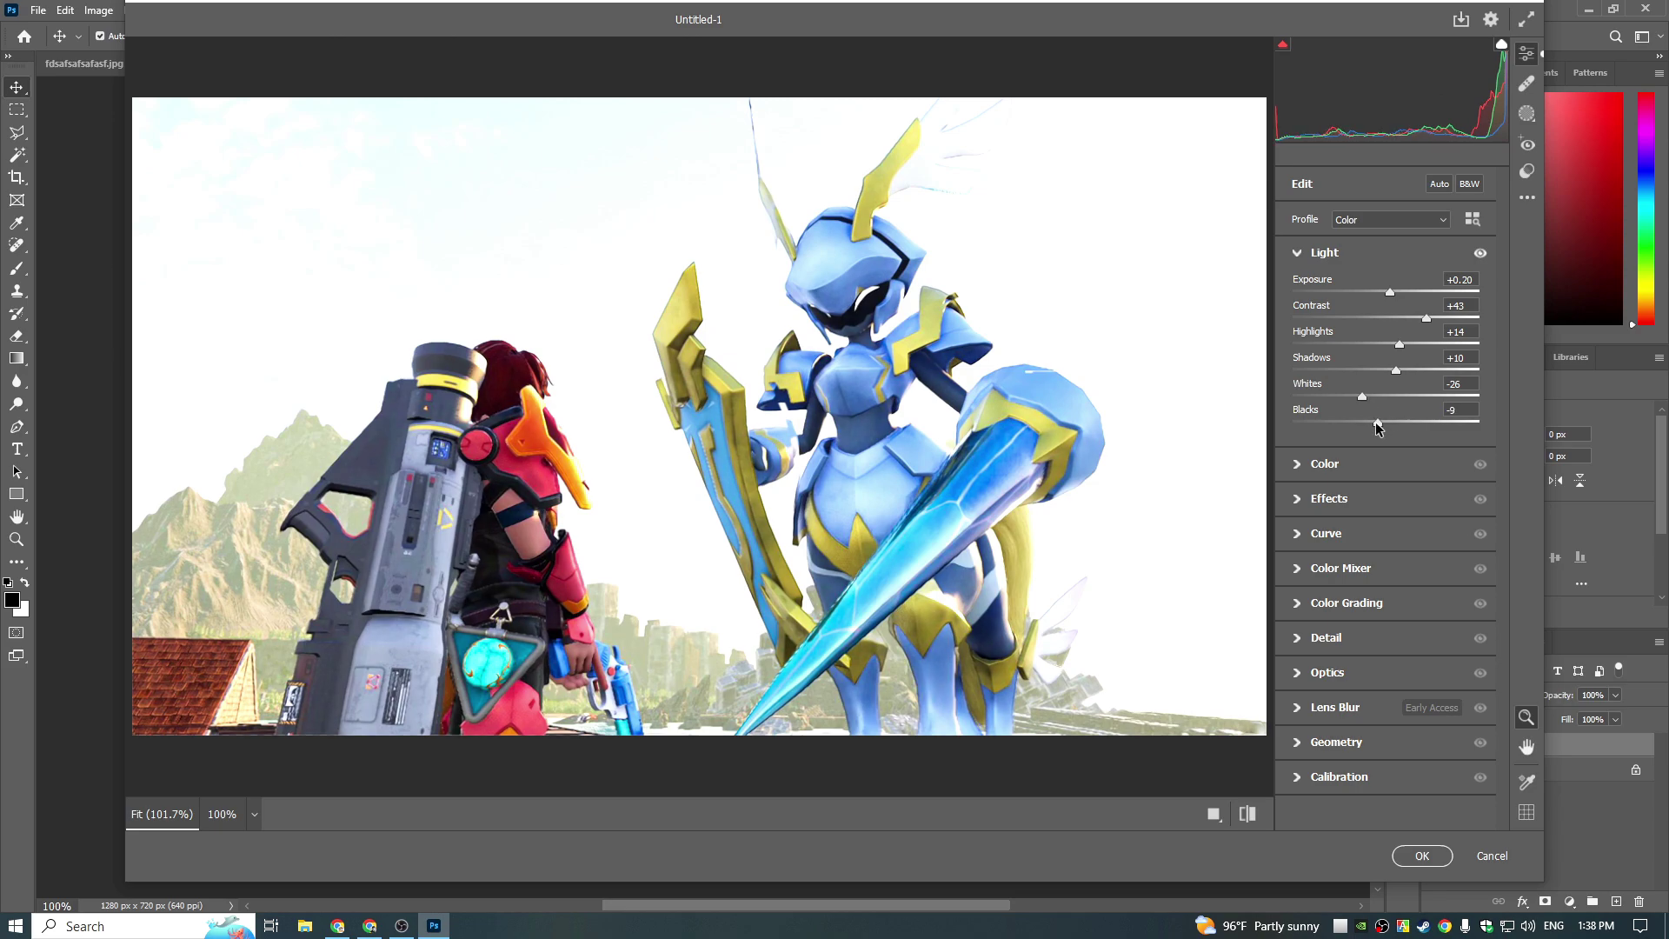
Step: Boost the image's color with vibrance +35 and saturation about +9, and raise its texture to +38
left_click(1305, 466)
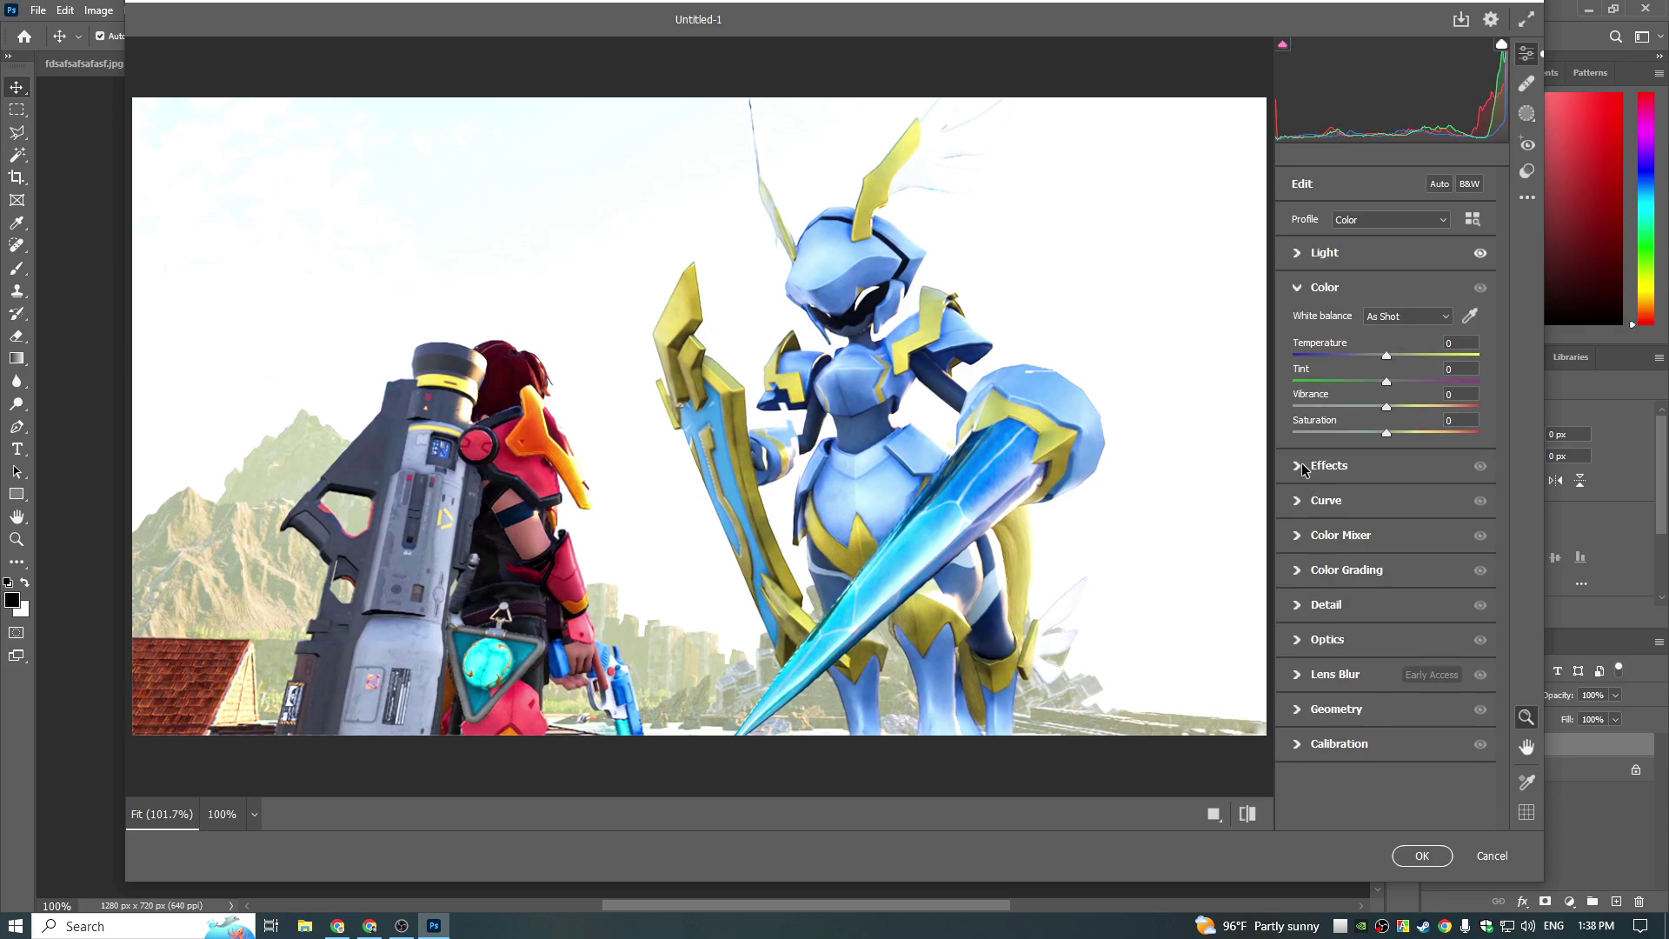
mouse_move(1387, 409)
left_mouse_down()
mouse_move(1421, 412)
mouse_move(1396, 439)
left_mouse_up()
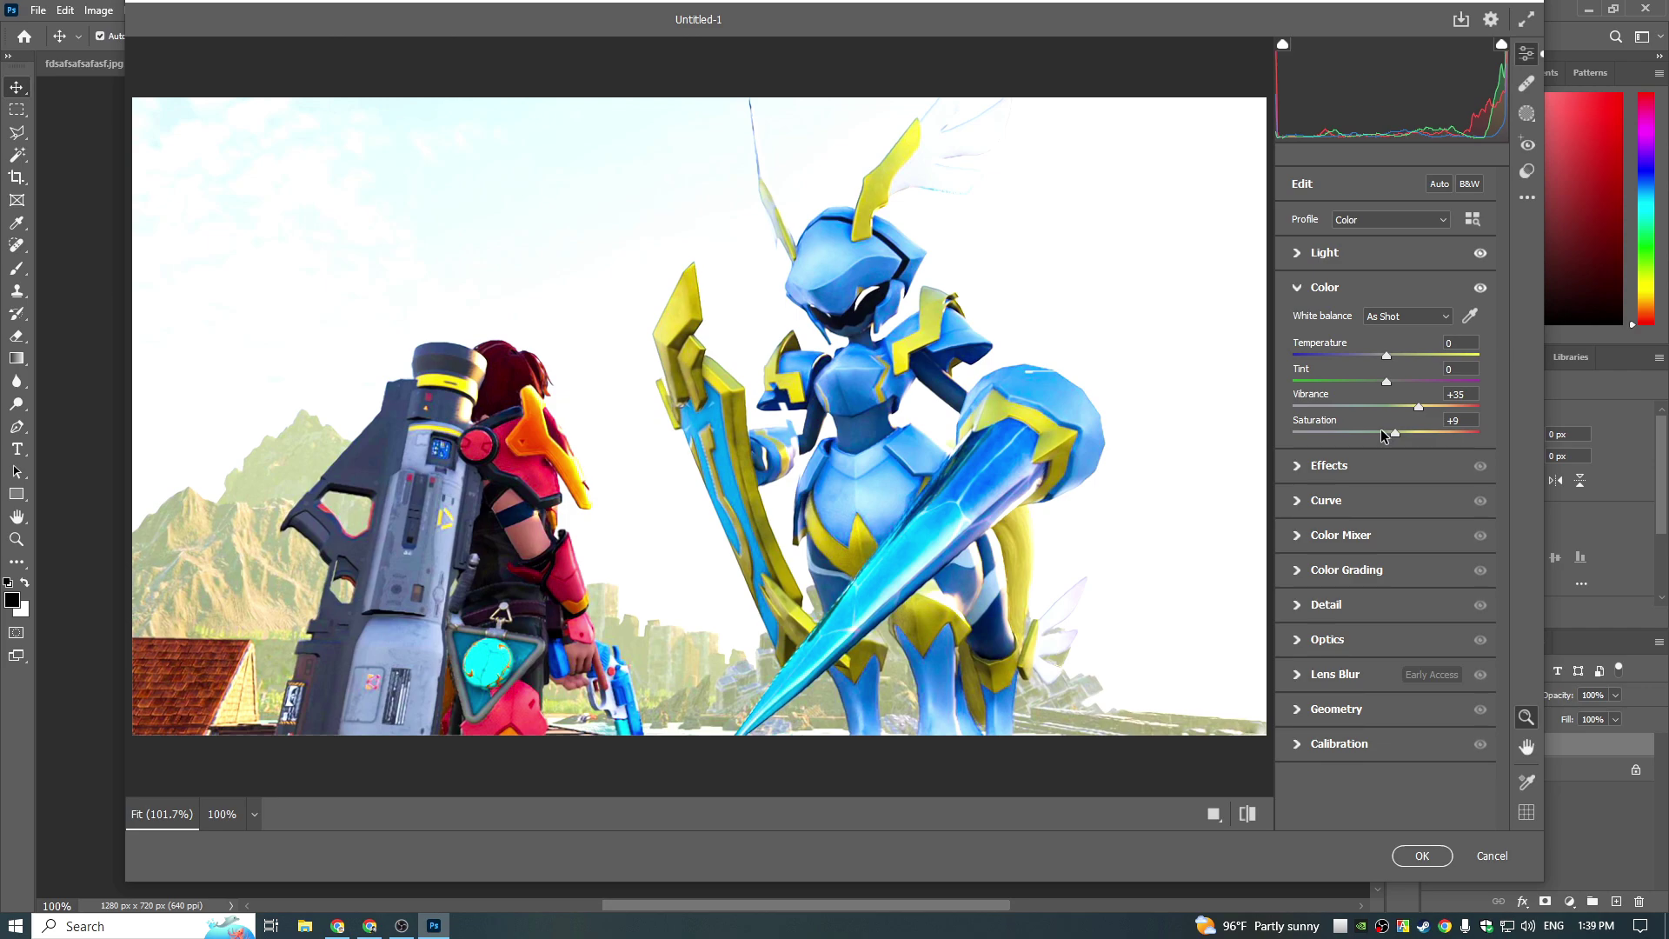
left_click(1303, 467)
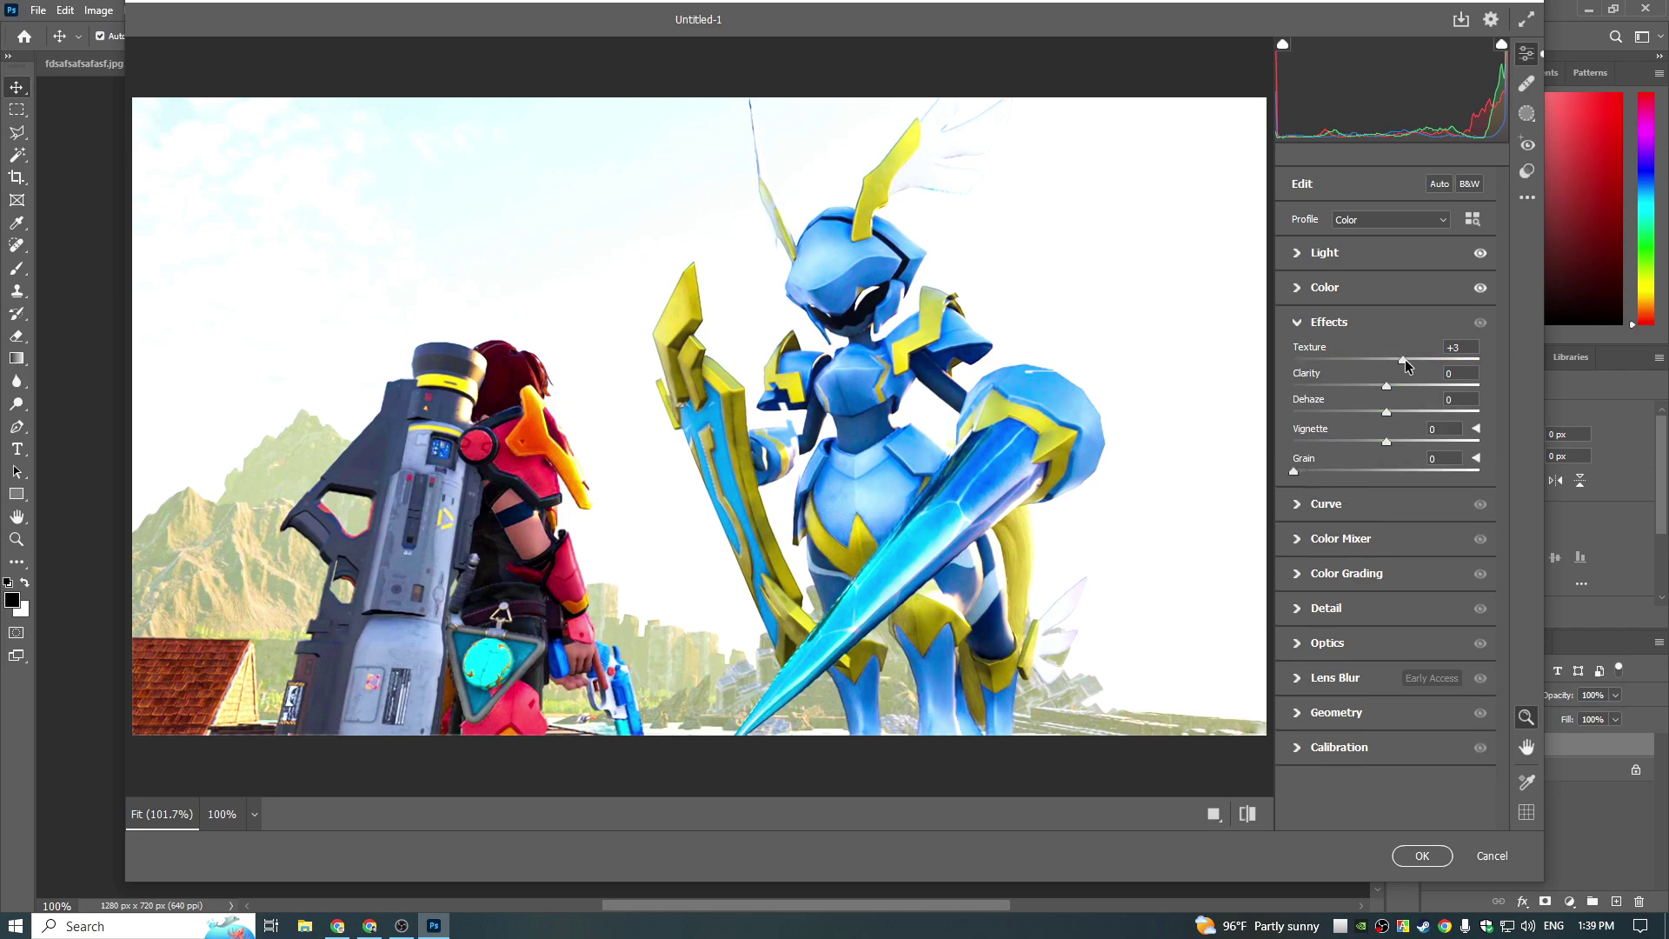
left_click_drag(1408, 366, 1419, 366)
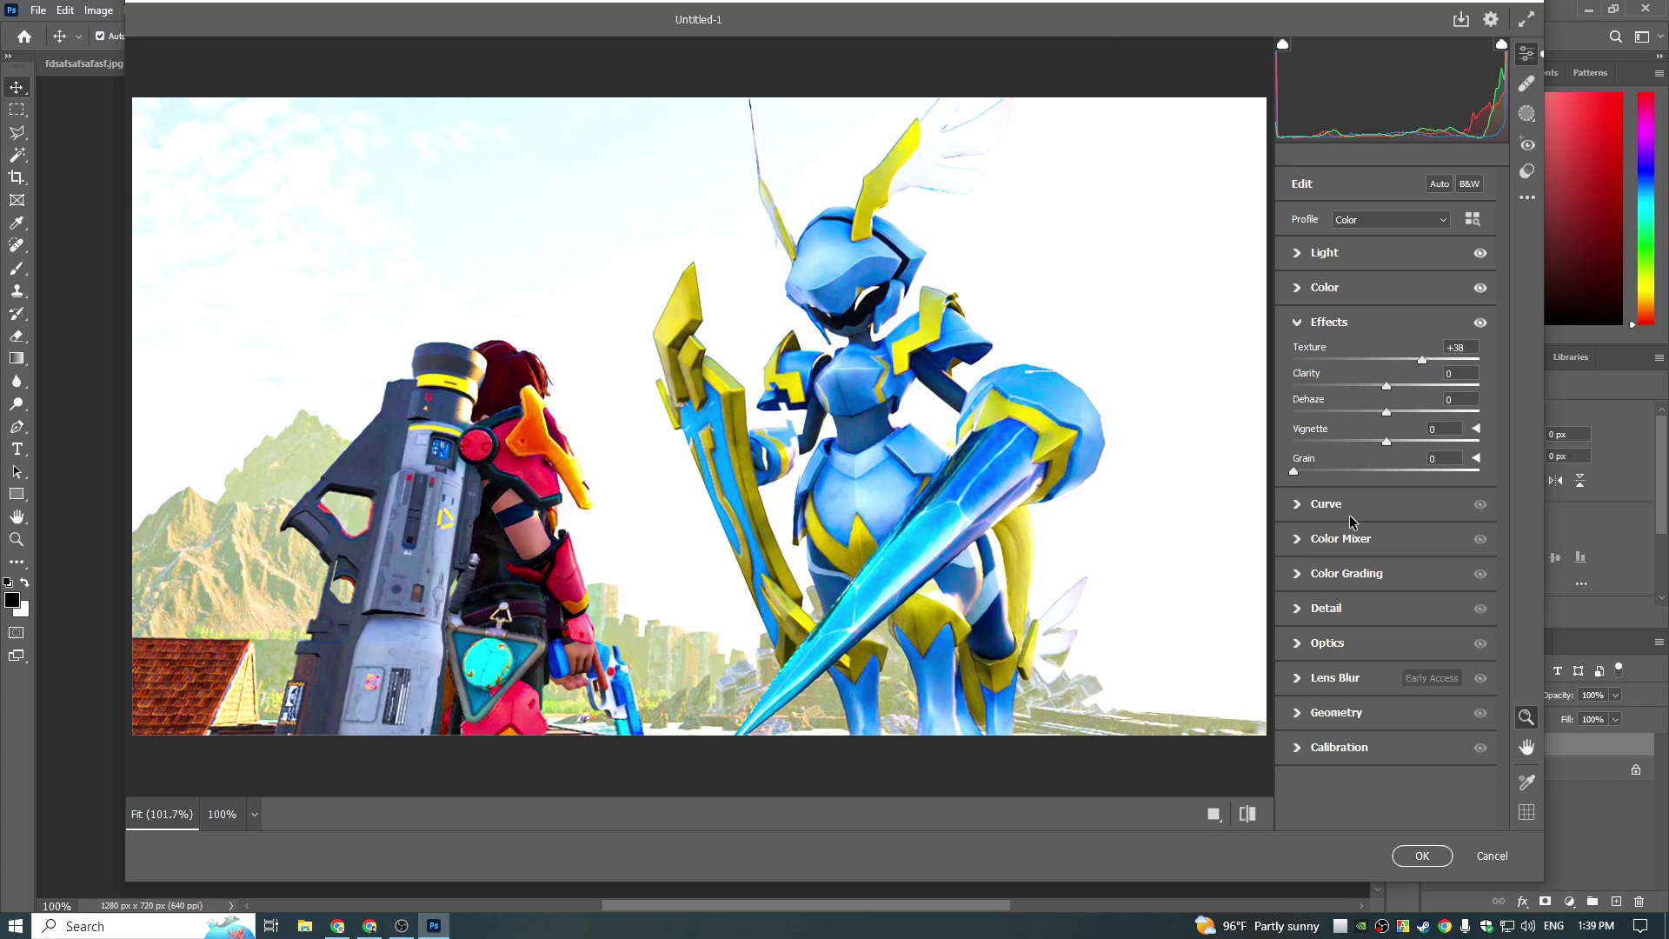
Step: Increase the image's sharpening under Detail and apply the Camera Raw Filter
left_click(1295, 609)
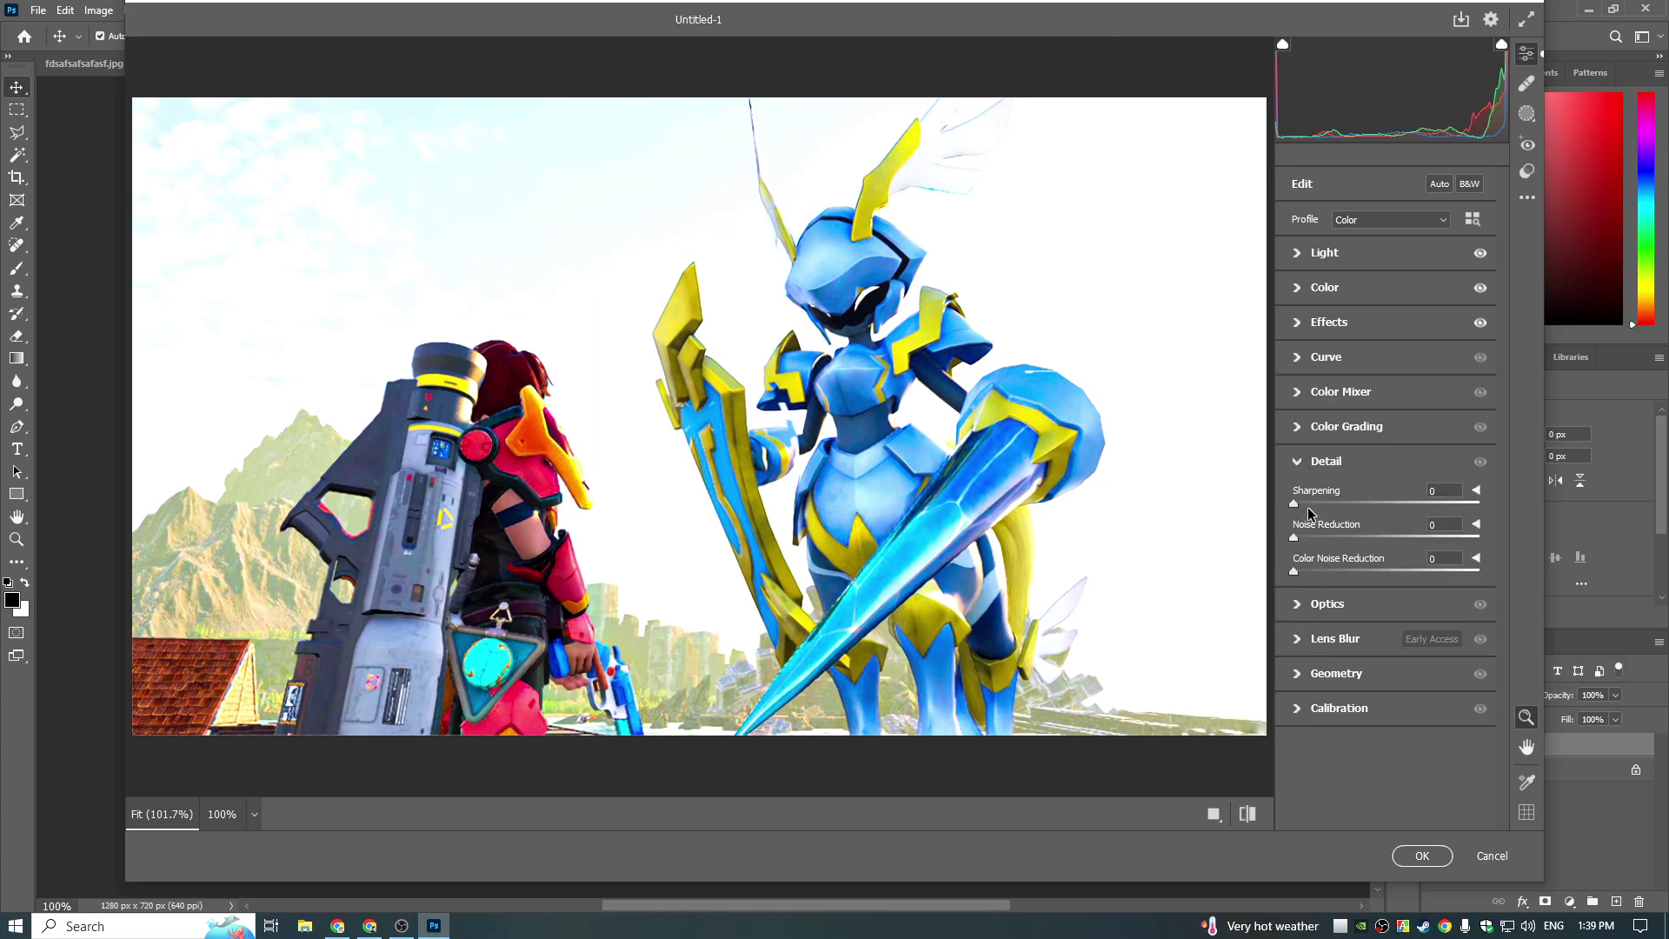
left_click_drag(1352, 509, 1359, 508)
left_click(1422, 855)
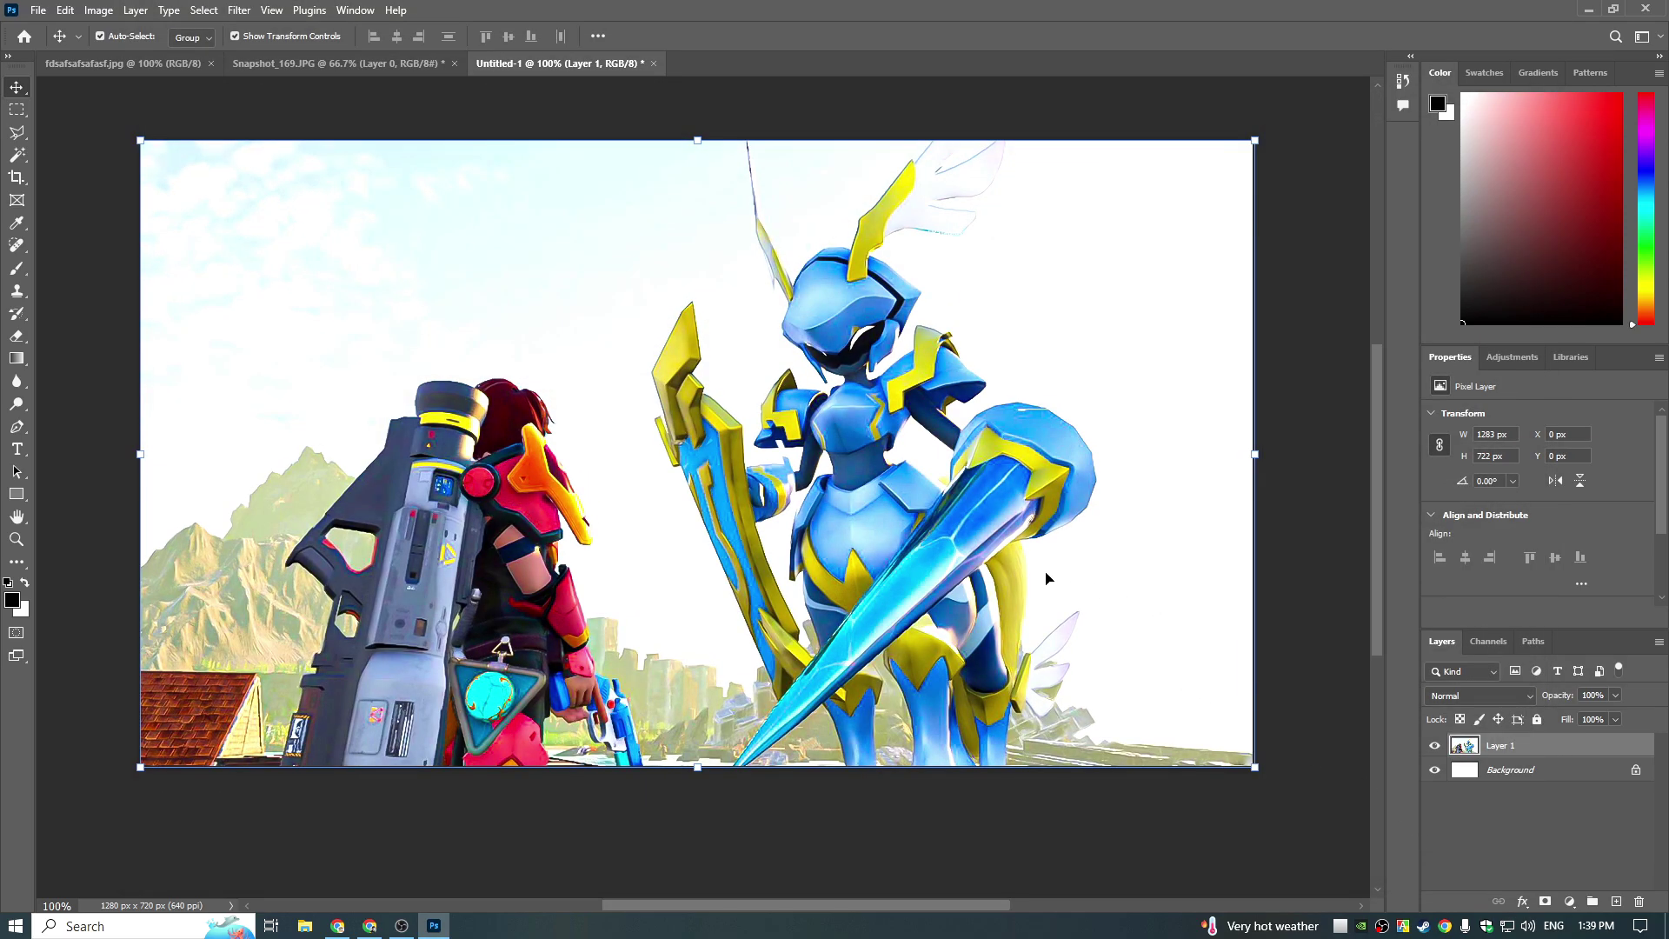
Step: Compare the color-graded image with the original snapshot and with the finished reference thumbnail
left_click(407, 69)
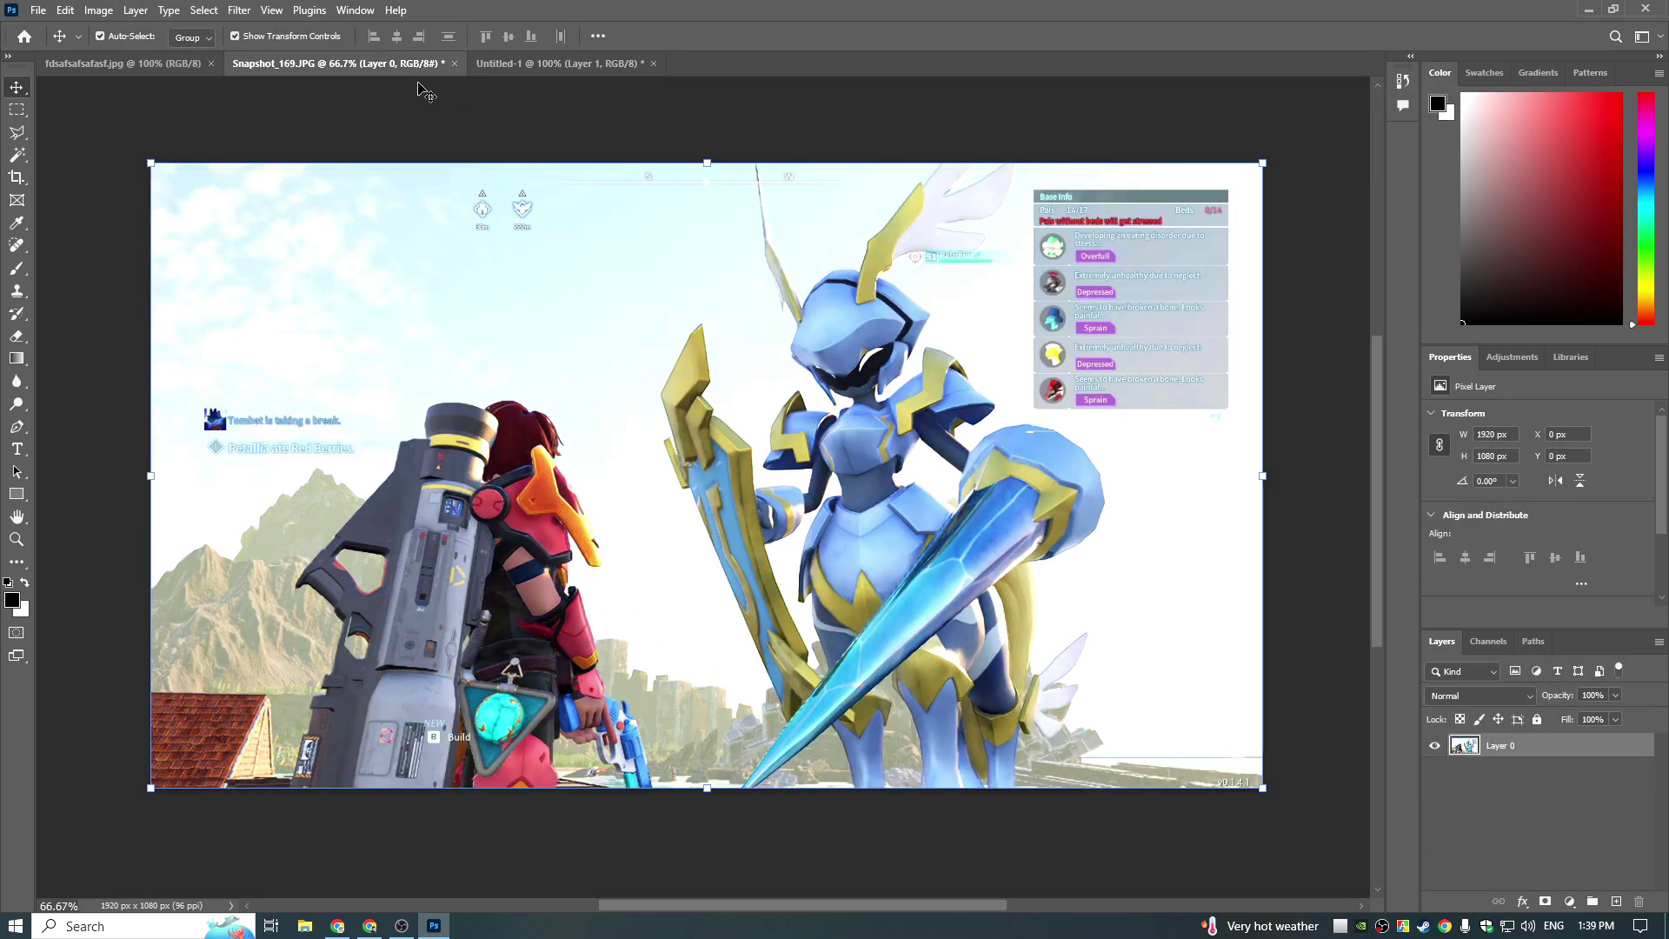
left_click(598, 66)
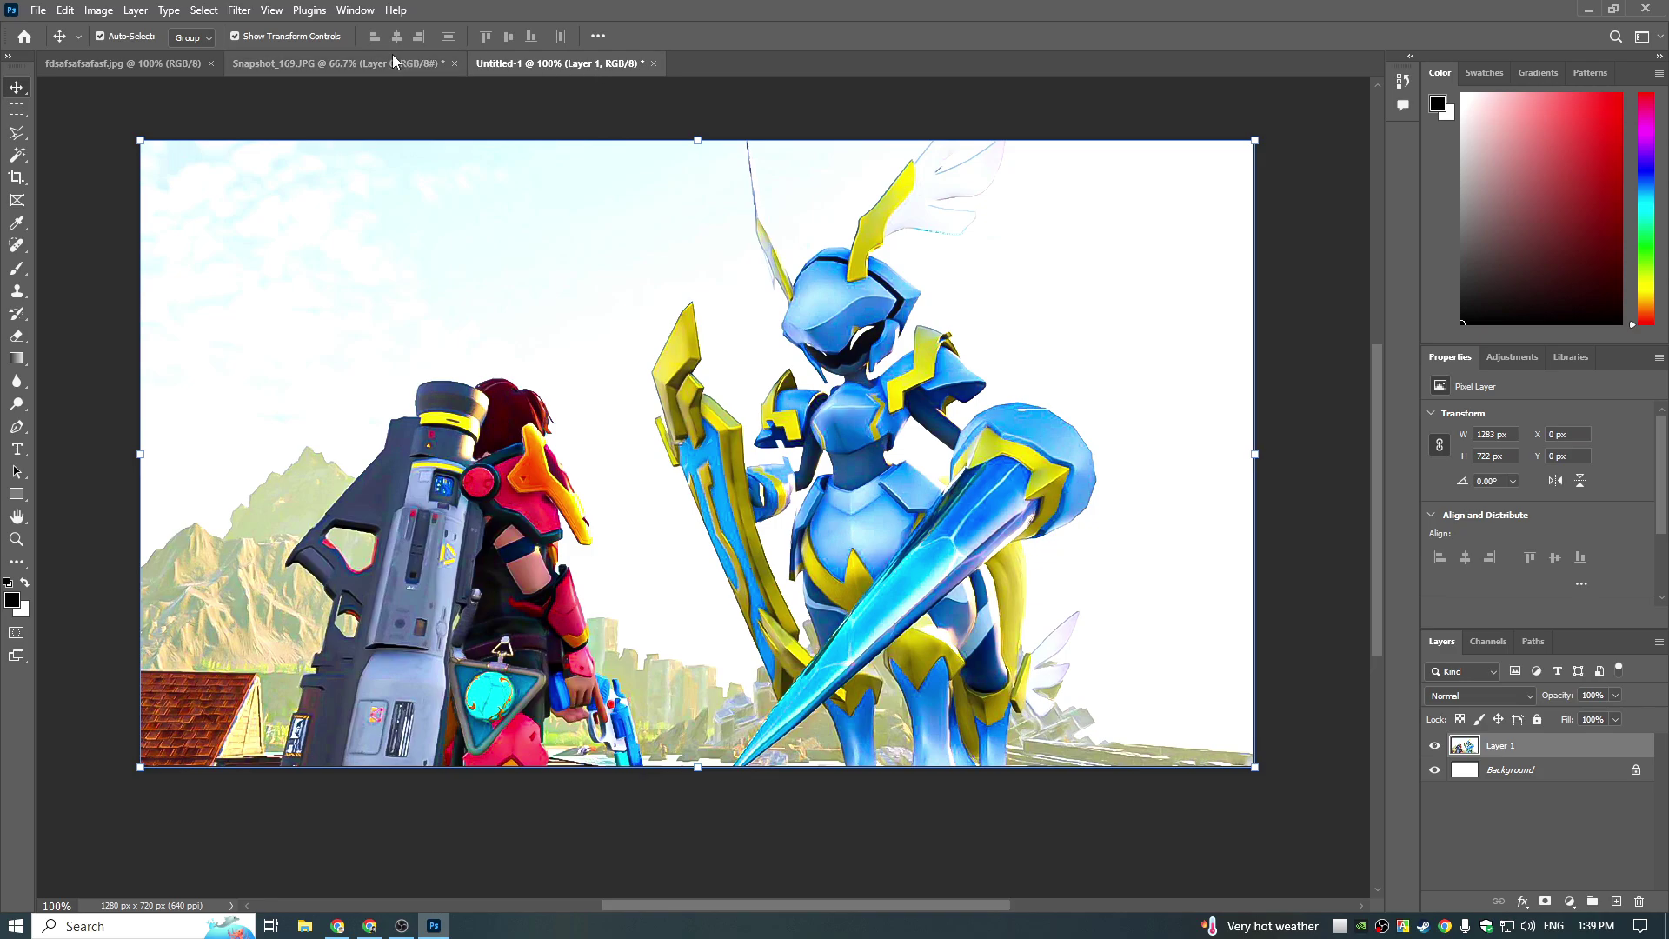
left_click(131, 69)
left_click(532, 62)
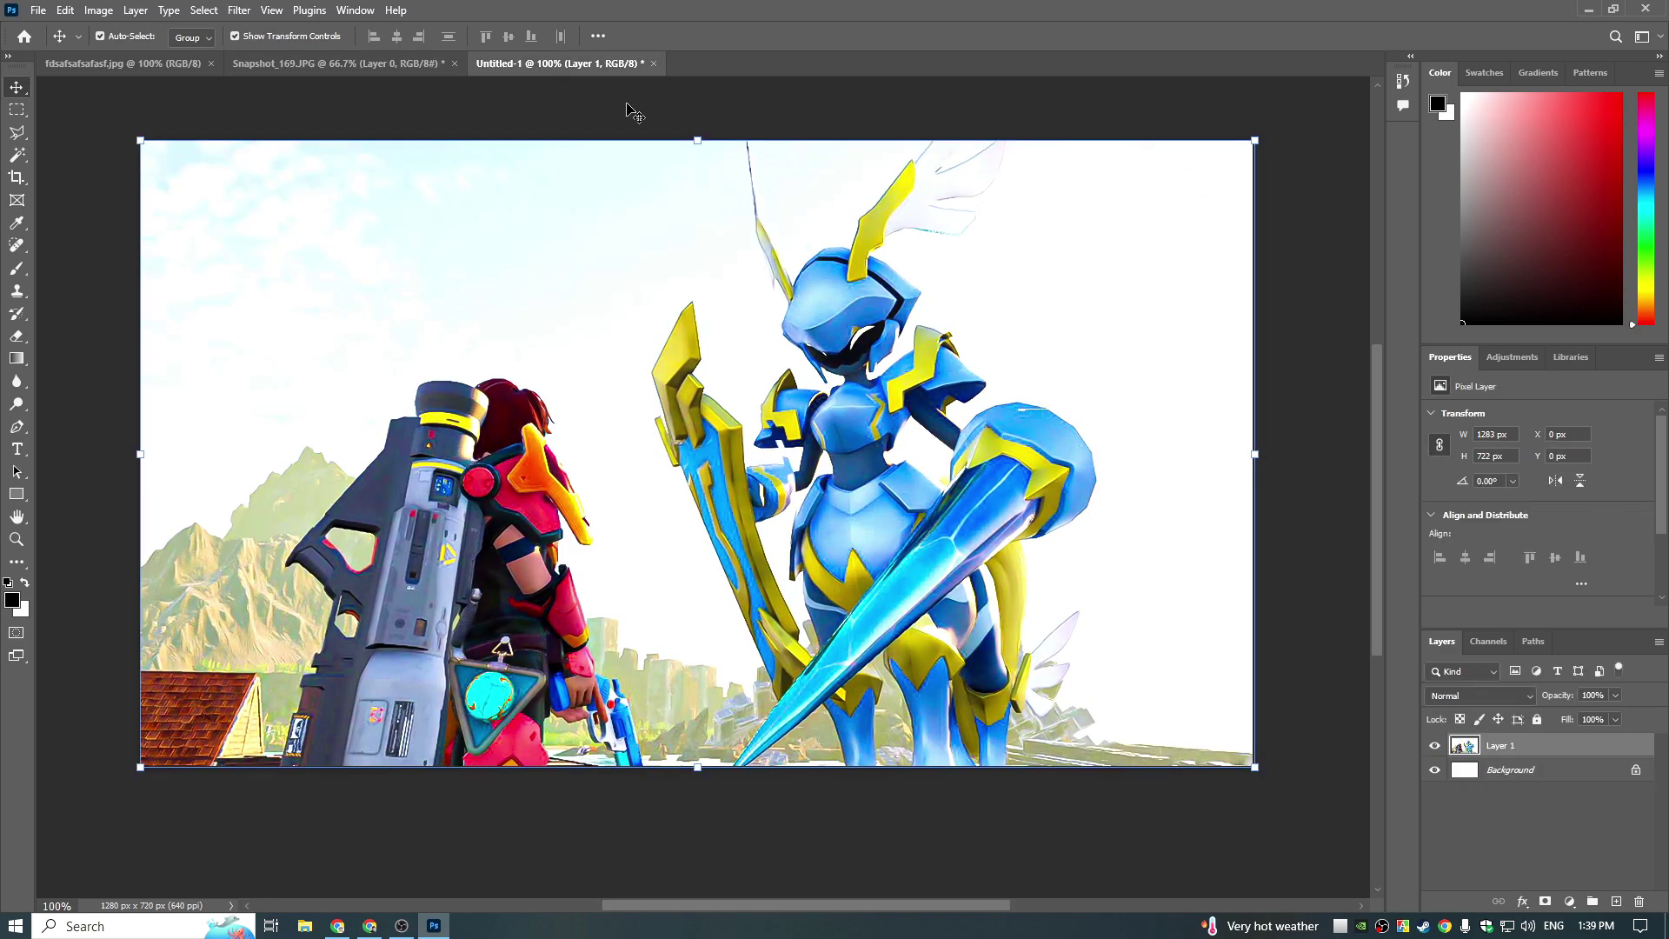
left_click(324, 69)
left_click(545, 55)
left_click(132, 67)
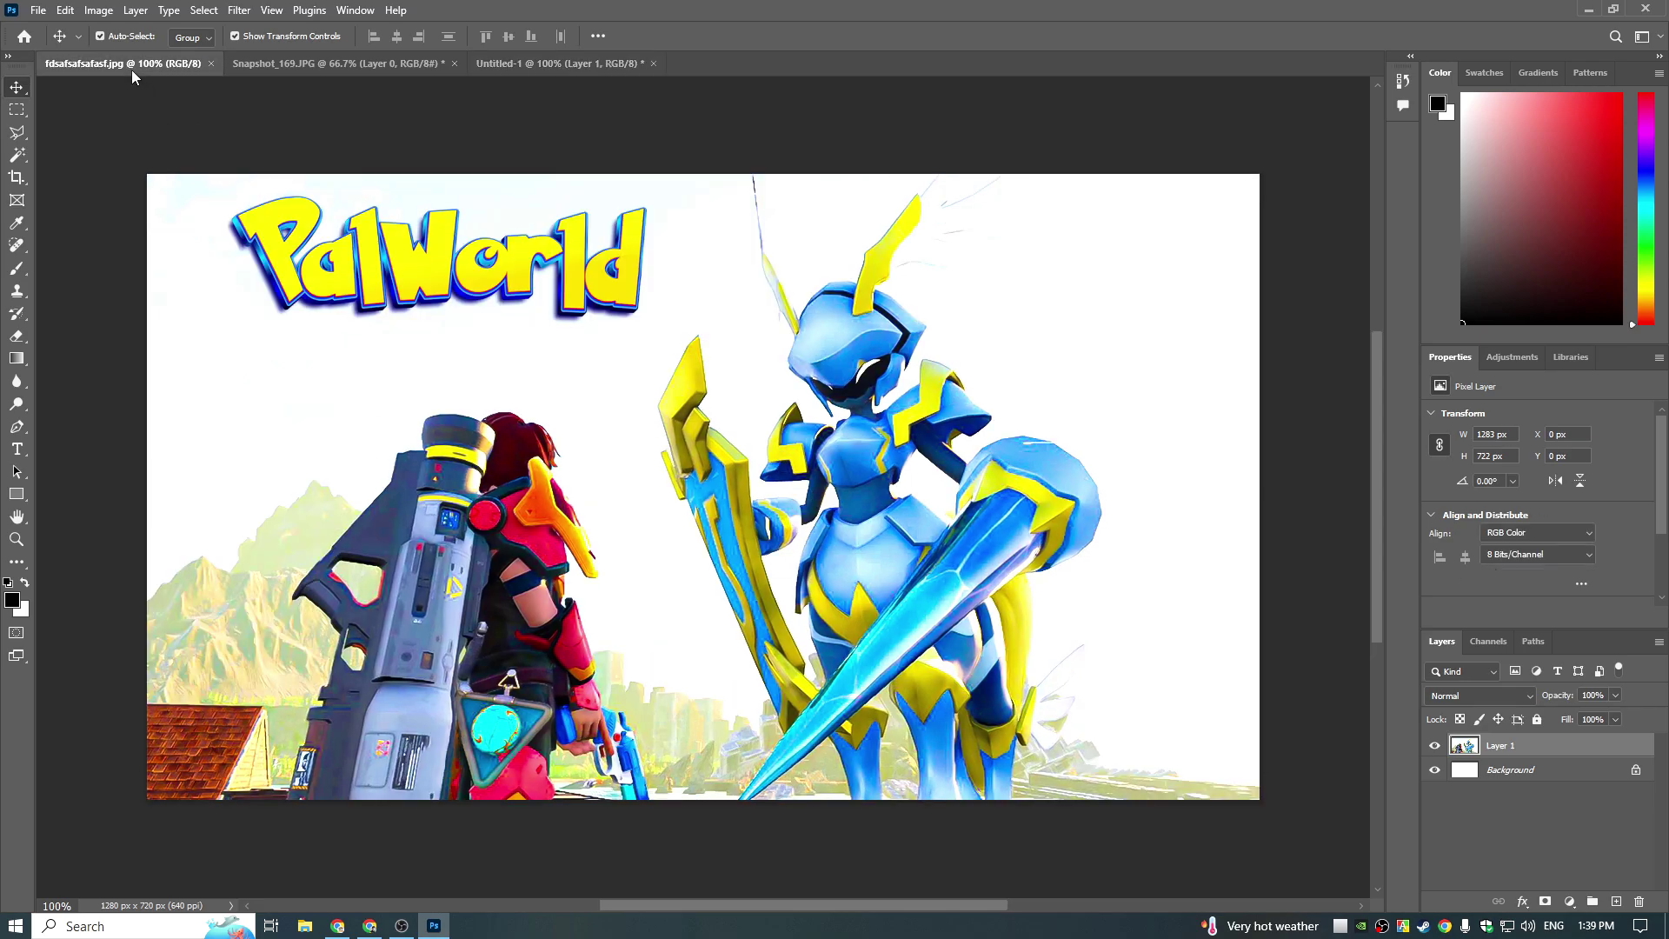
left_click(548, 63)
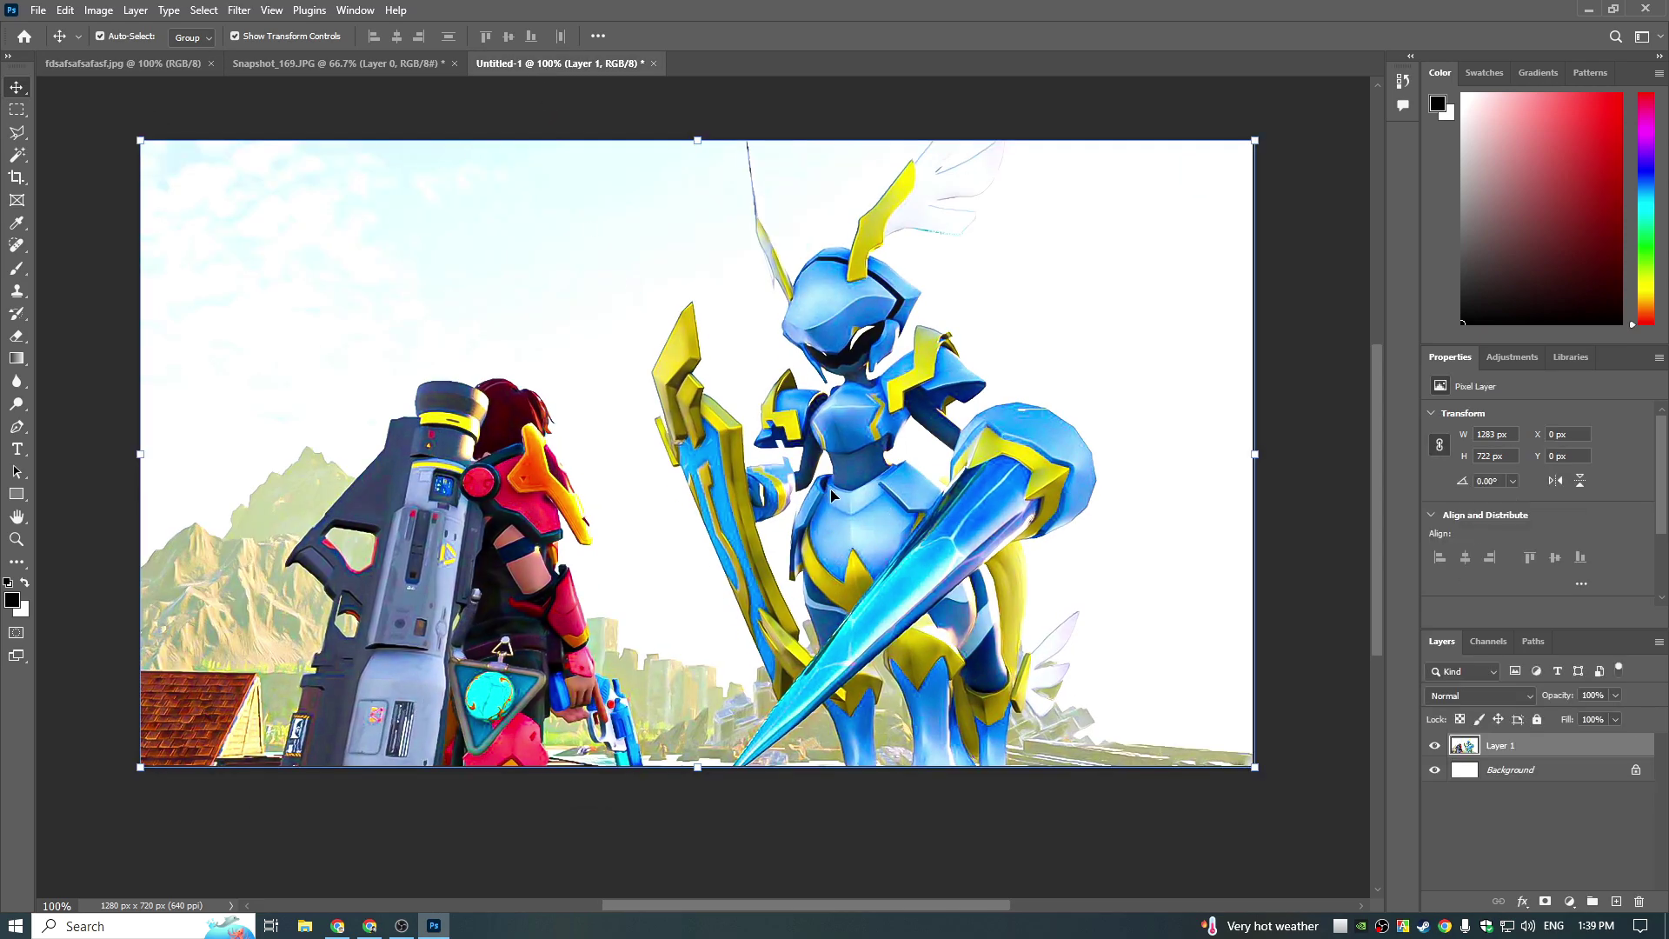
left_click(143, 64)
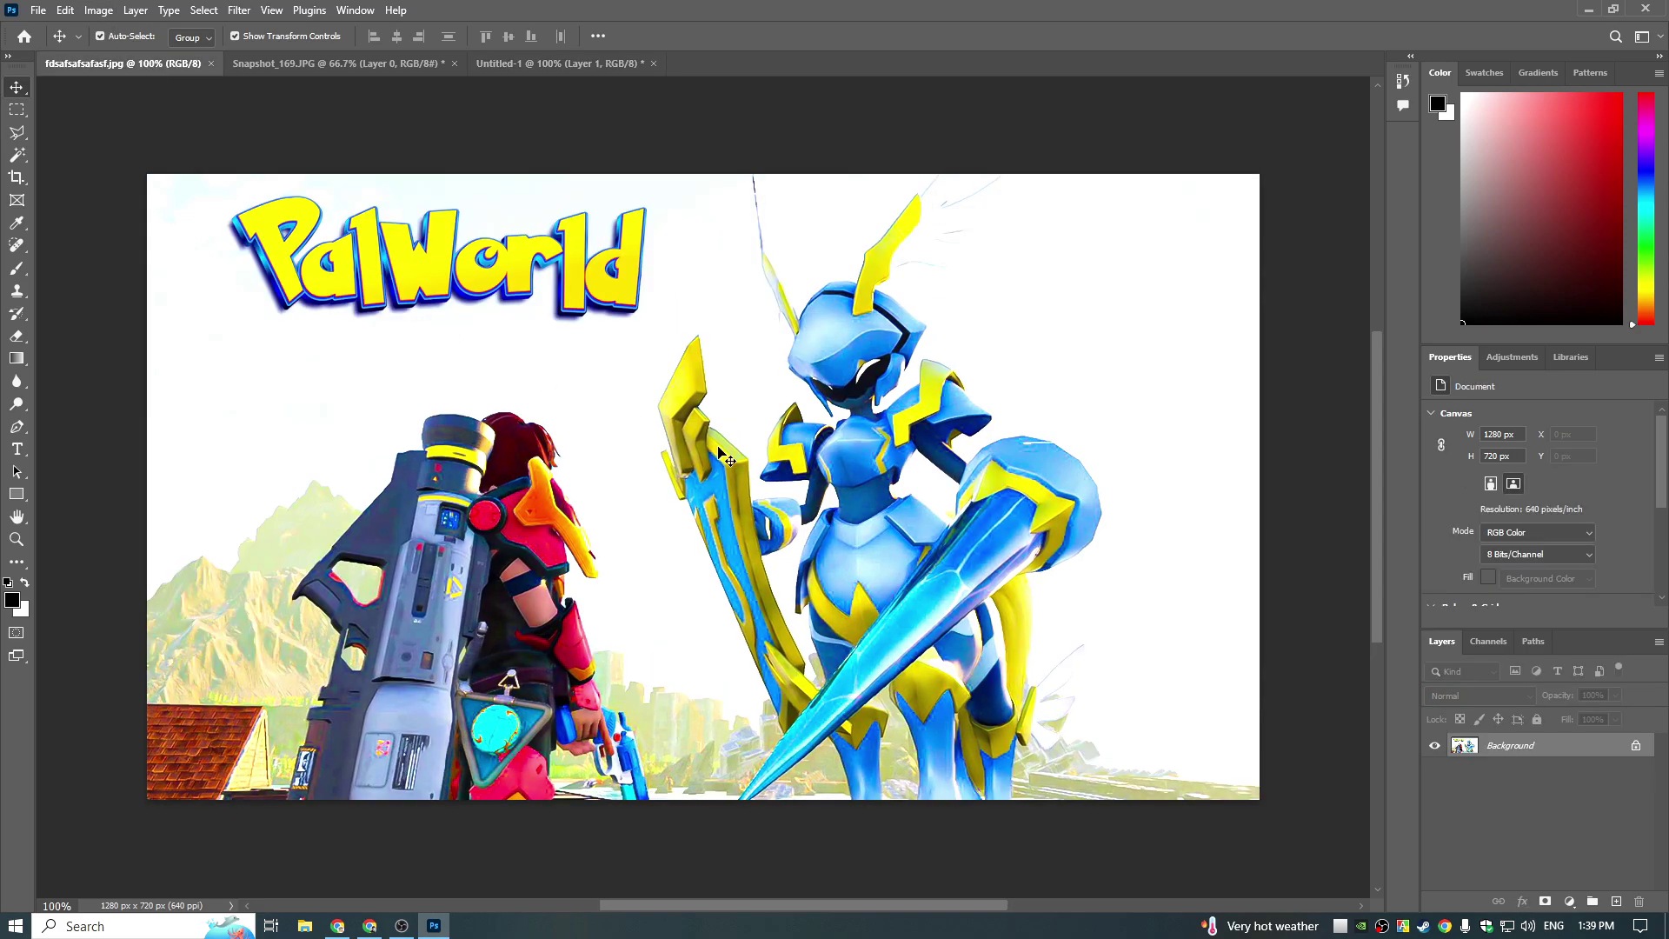
left_click(540, 56)
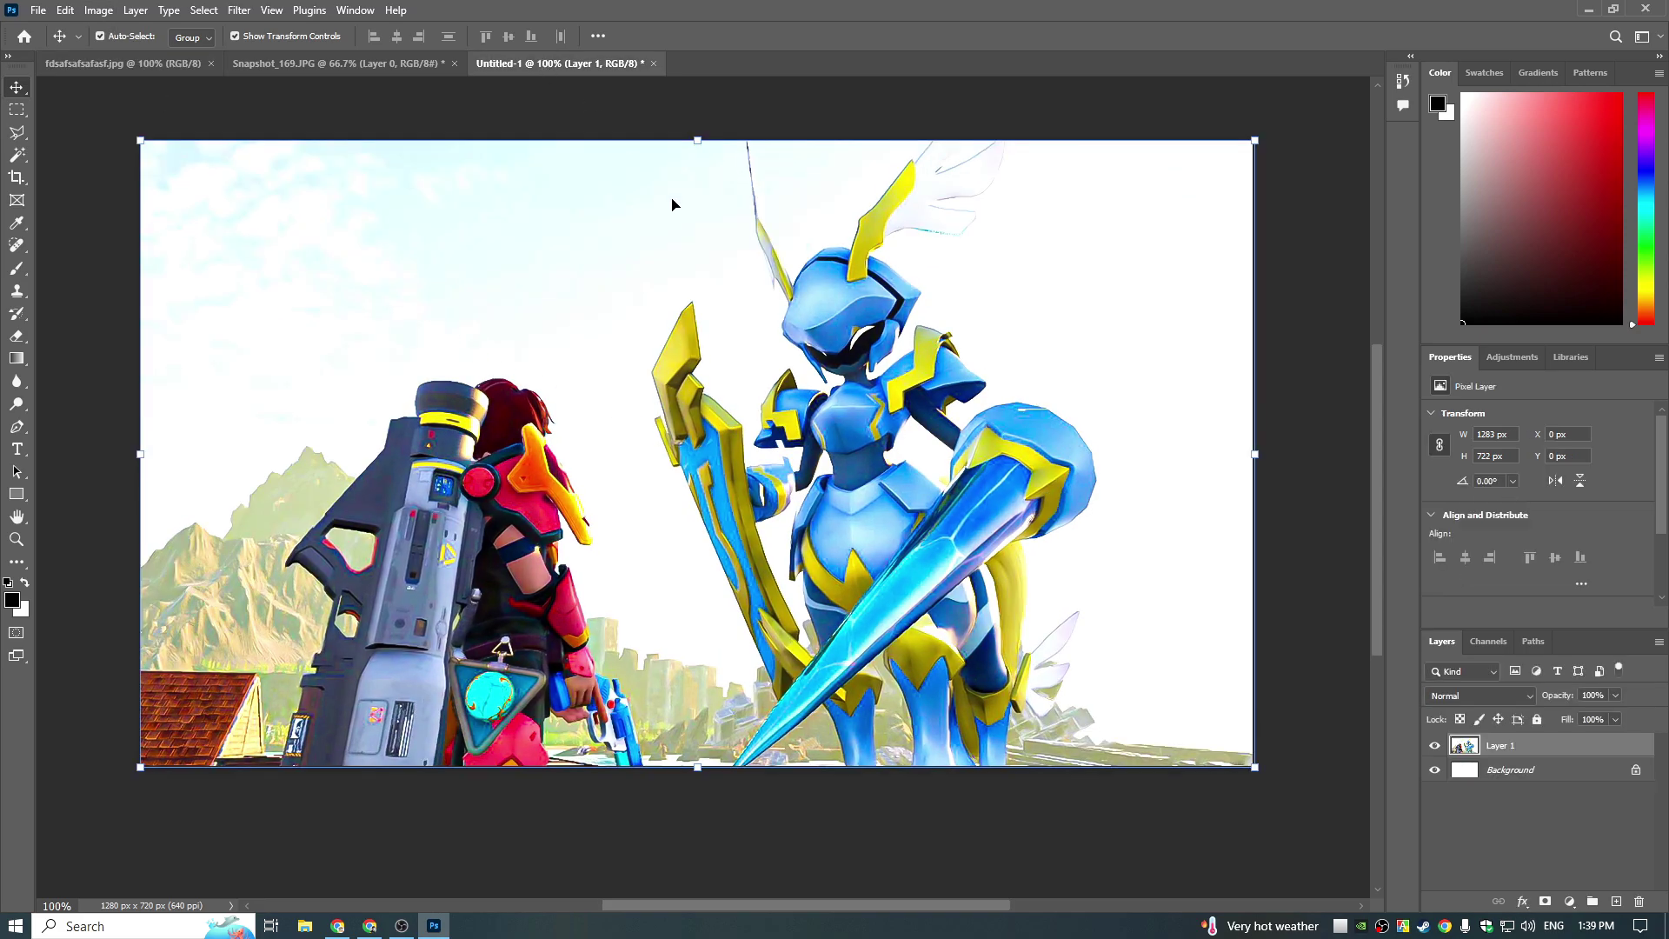
Step: Open Palworld-Pokemon-Style-Logo (3).png from Downloads and copy its logo layer into the Untitled-1 document
left_click(38, 10)
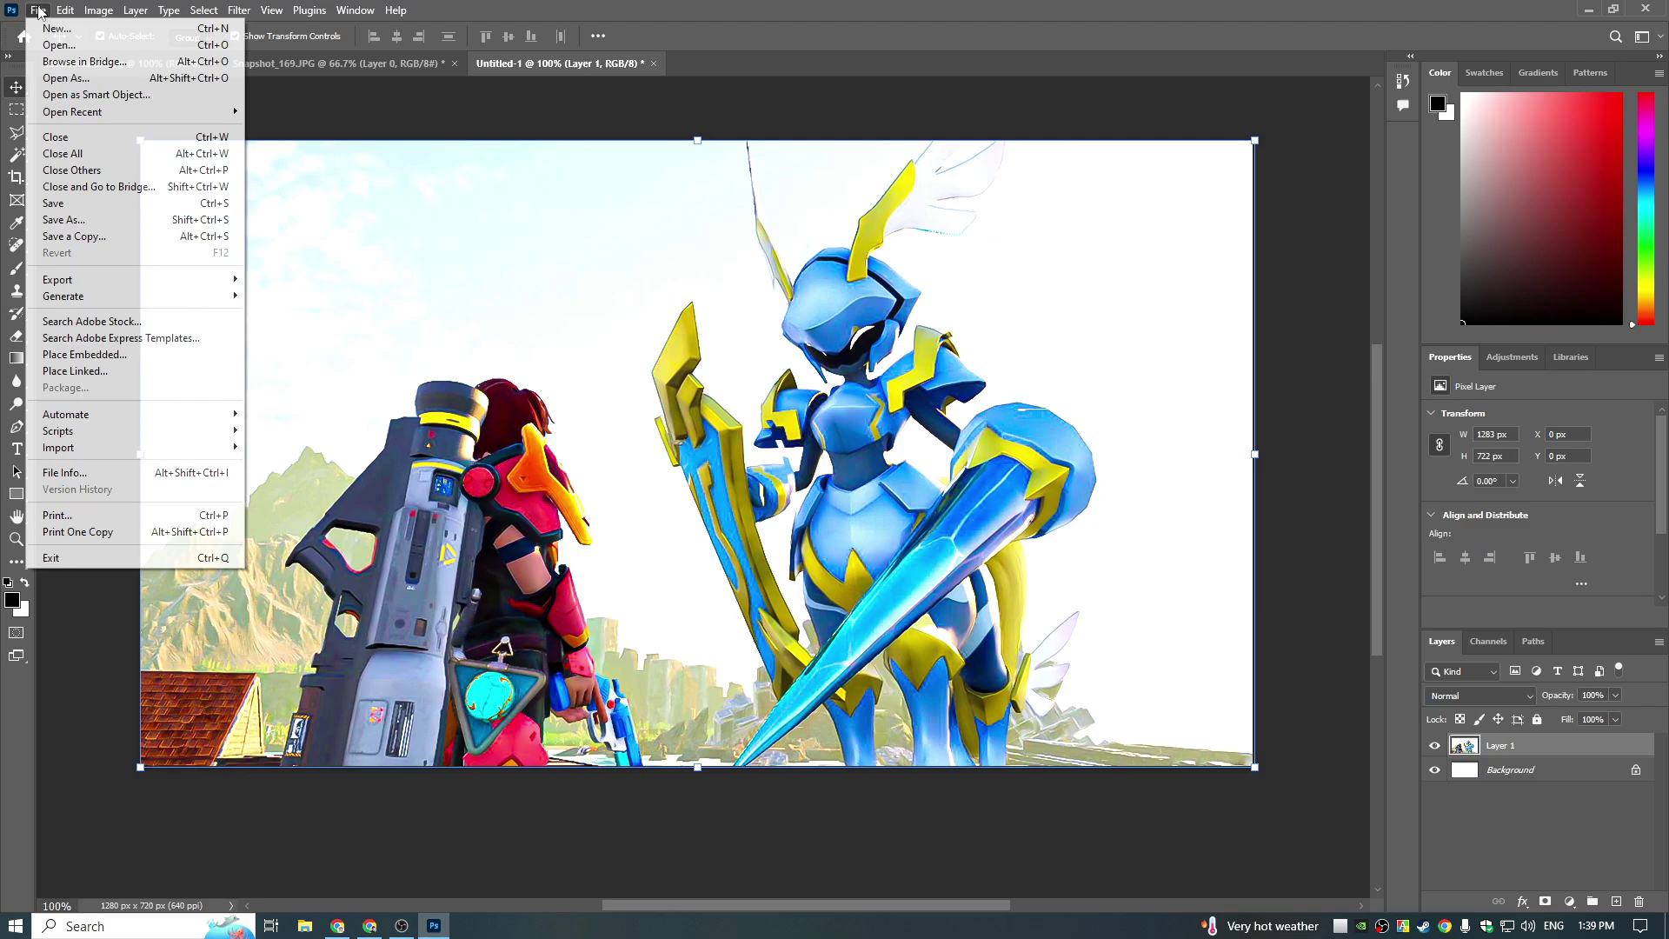
left_click(52, 38)
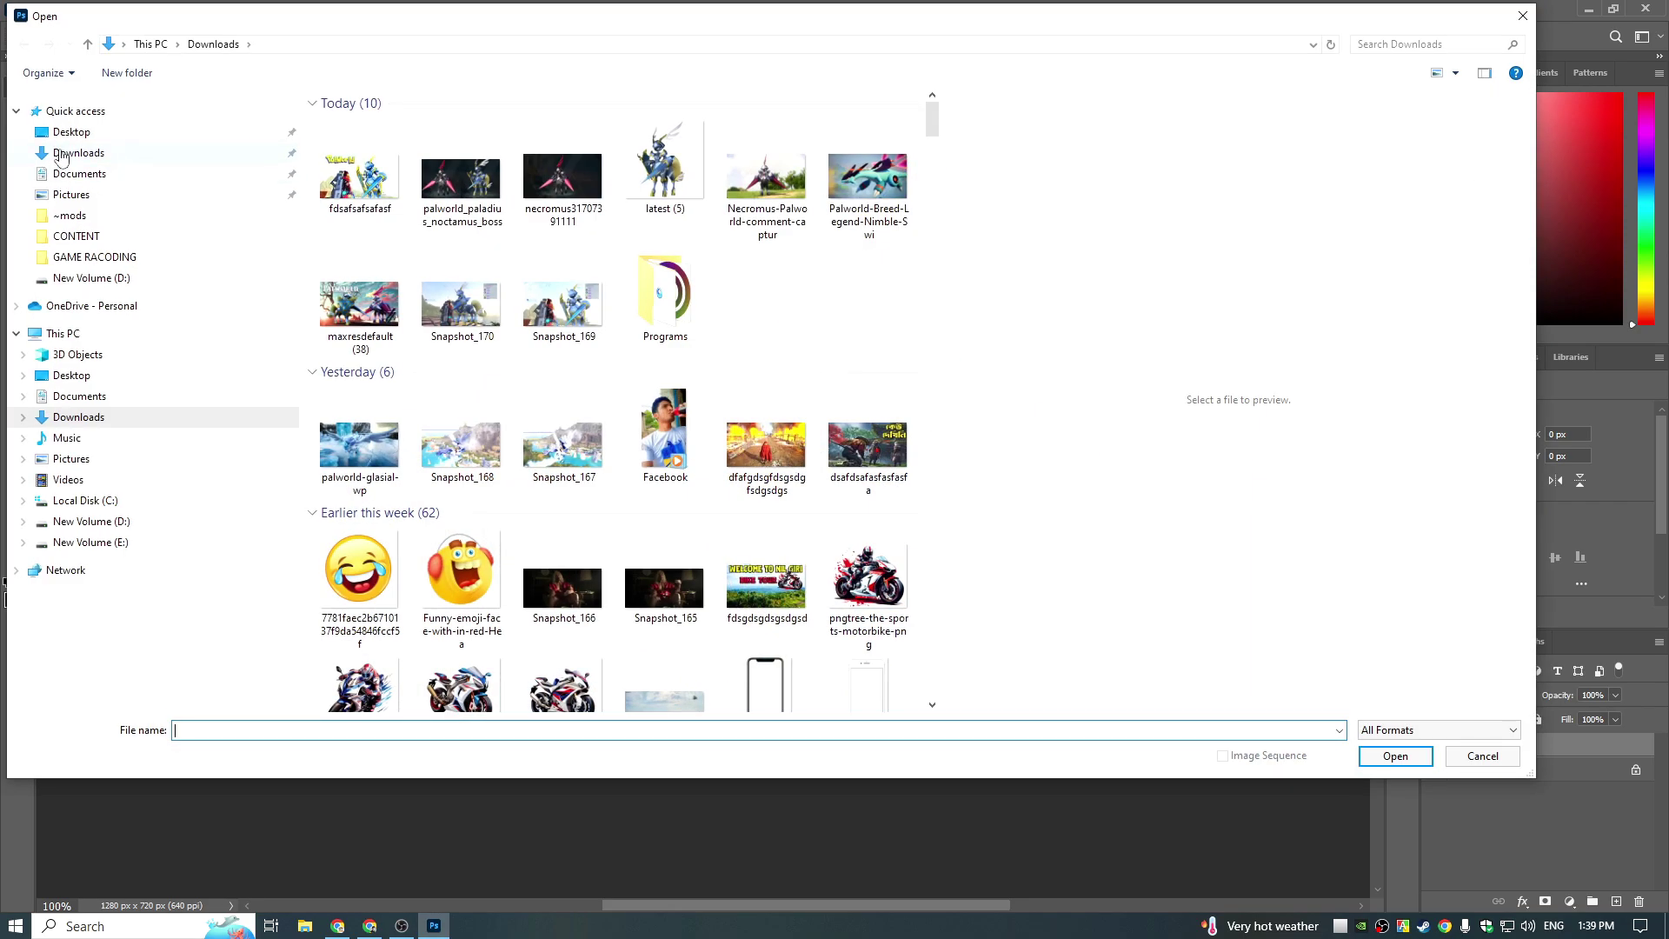
scroll(495, 373, "down", 10)
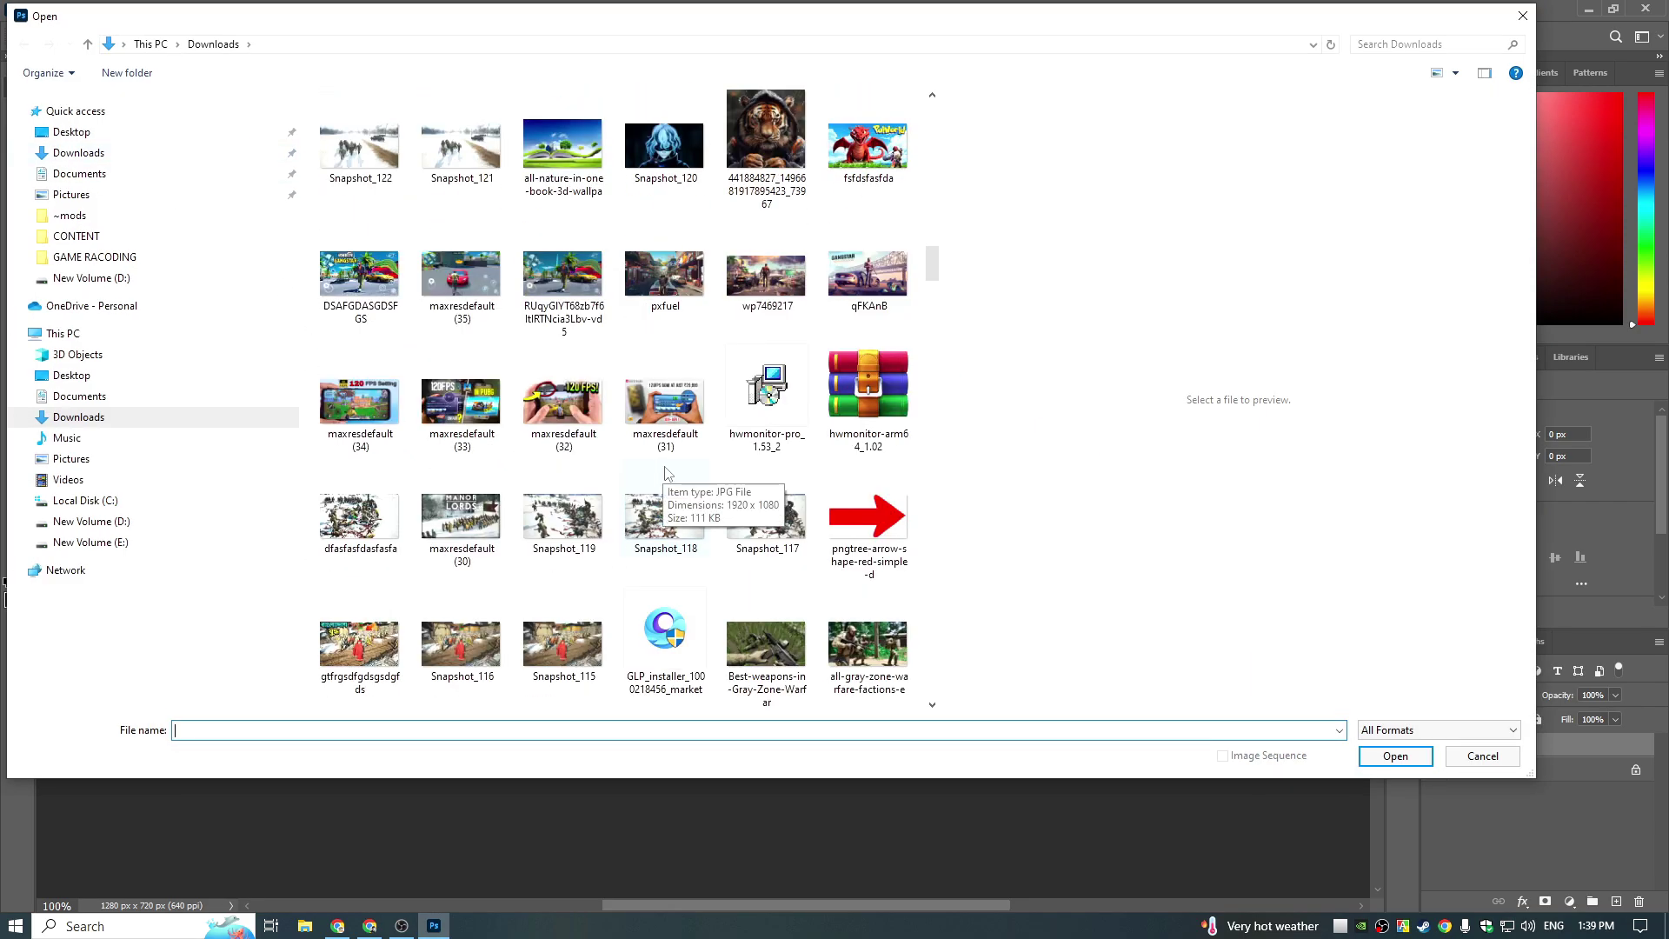
double_click(788, 347)
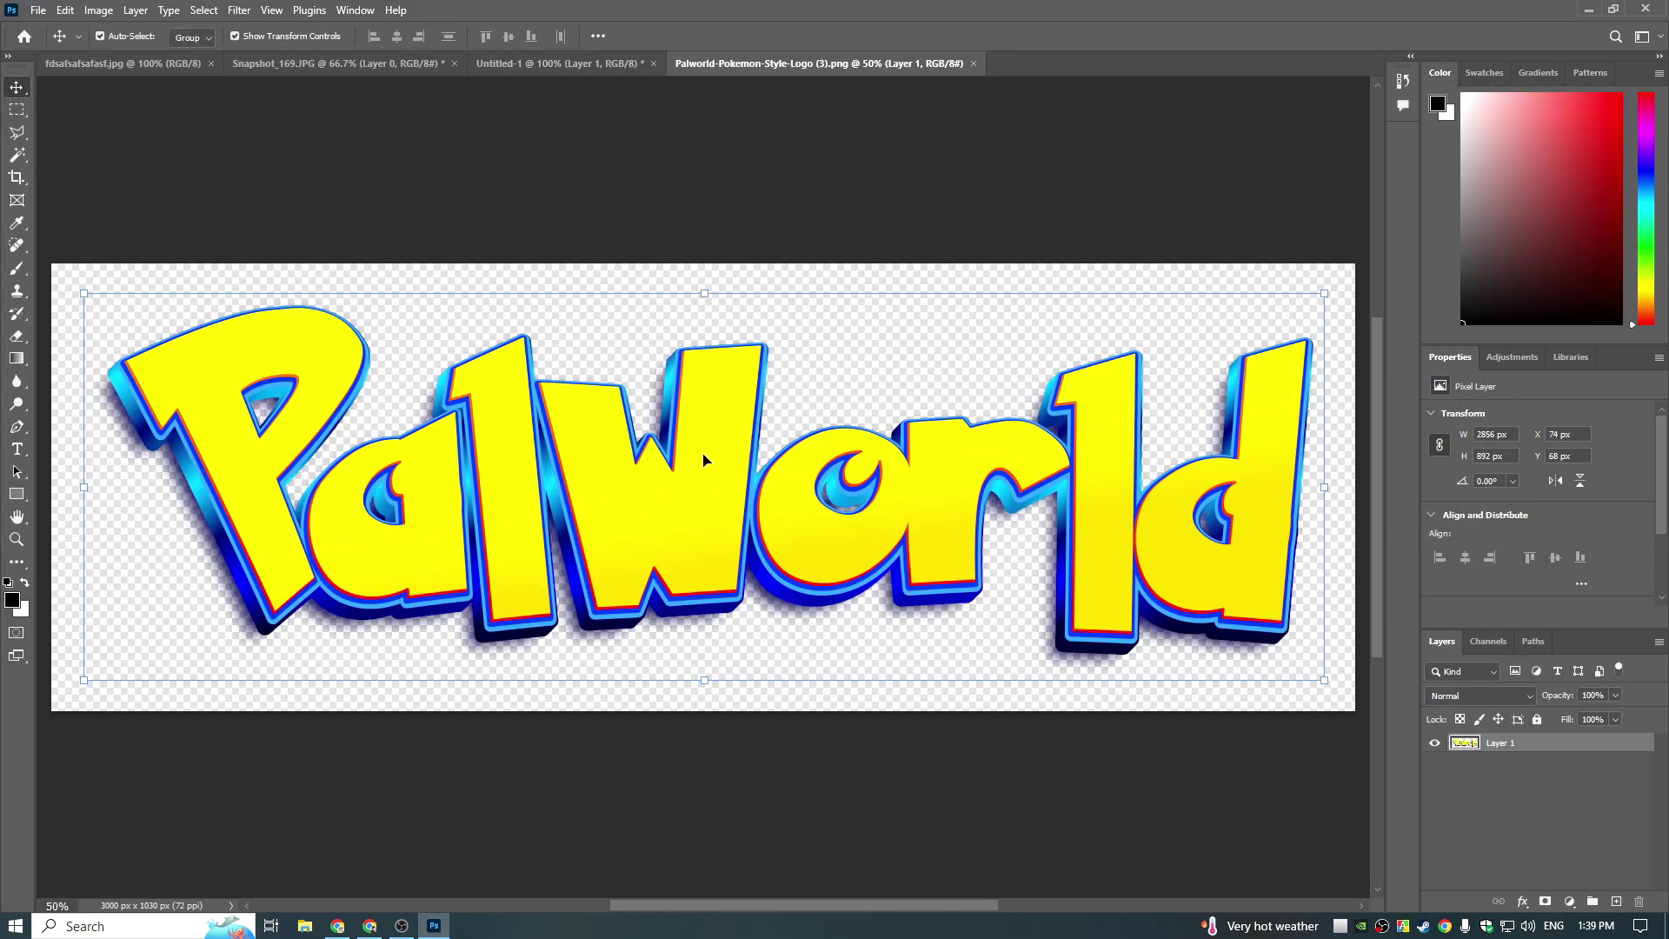
left_click_drag(704, 461, 135, 67)
left_click_drag(576, 65, 145, 477)
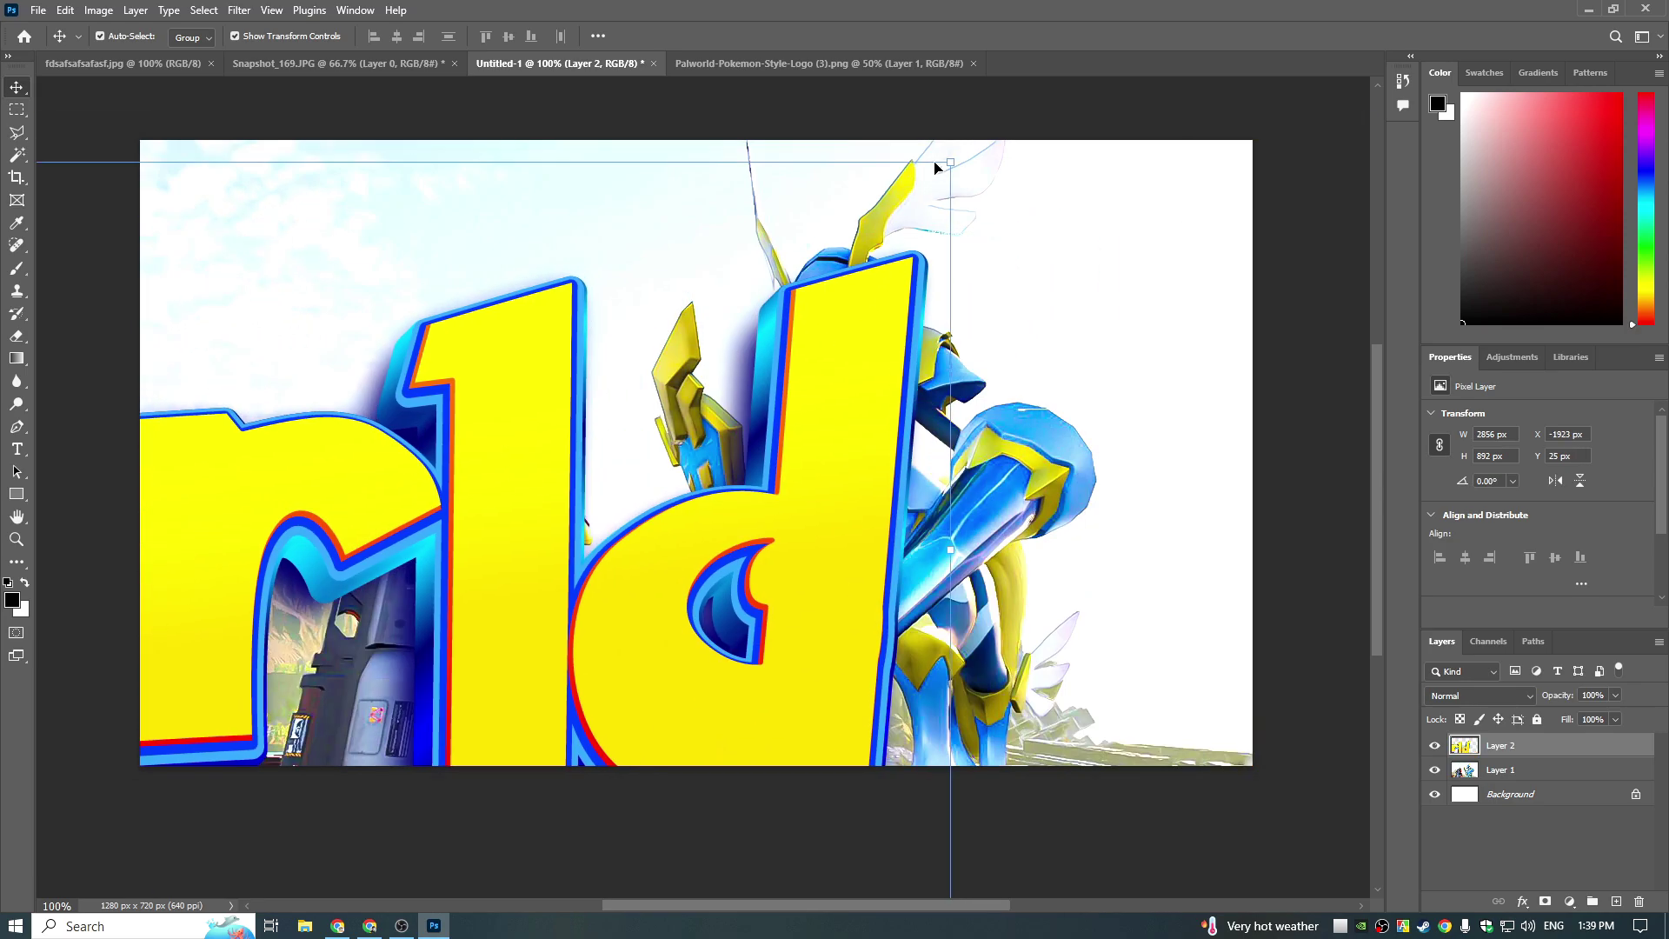
Step: Scale the PalWorld logo down to about 566 x 176 px and place it in the sky above the red-haired character
left_click_drag(949, 163, 400, 512)
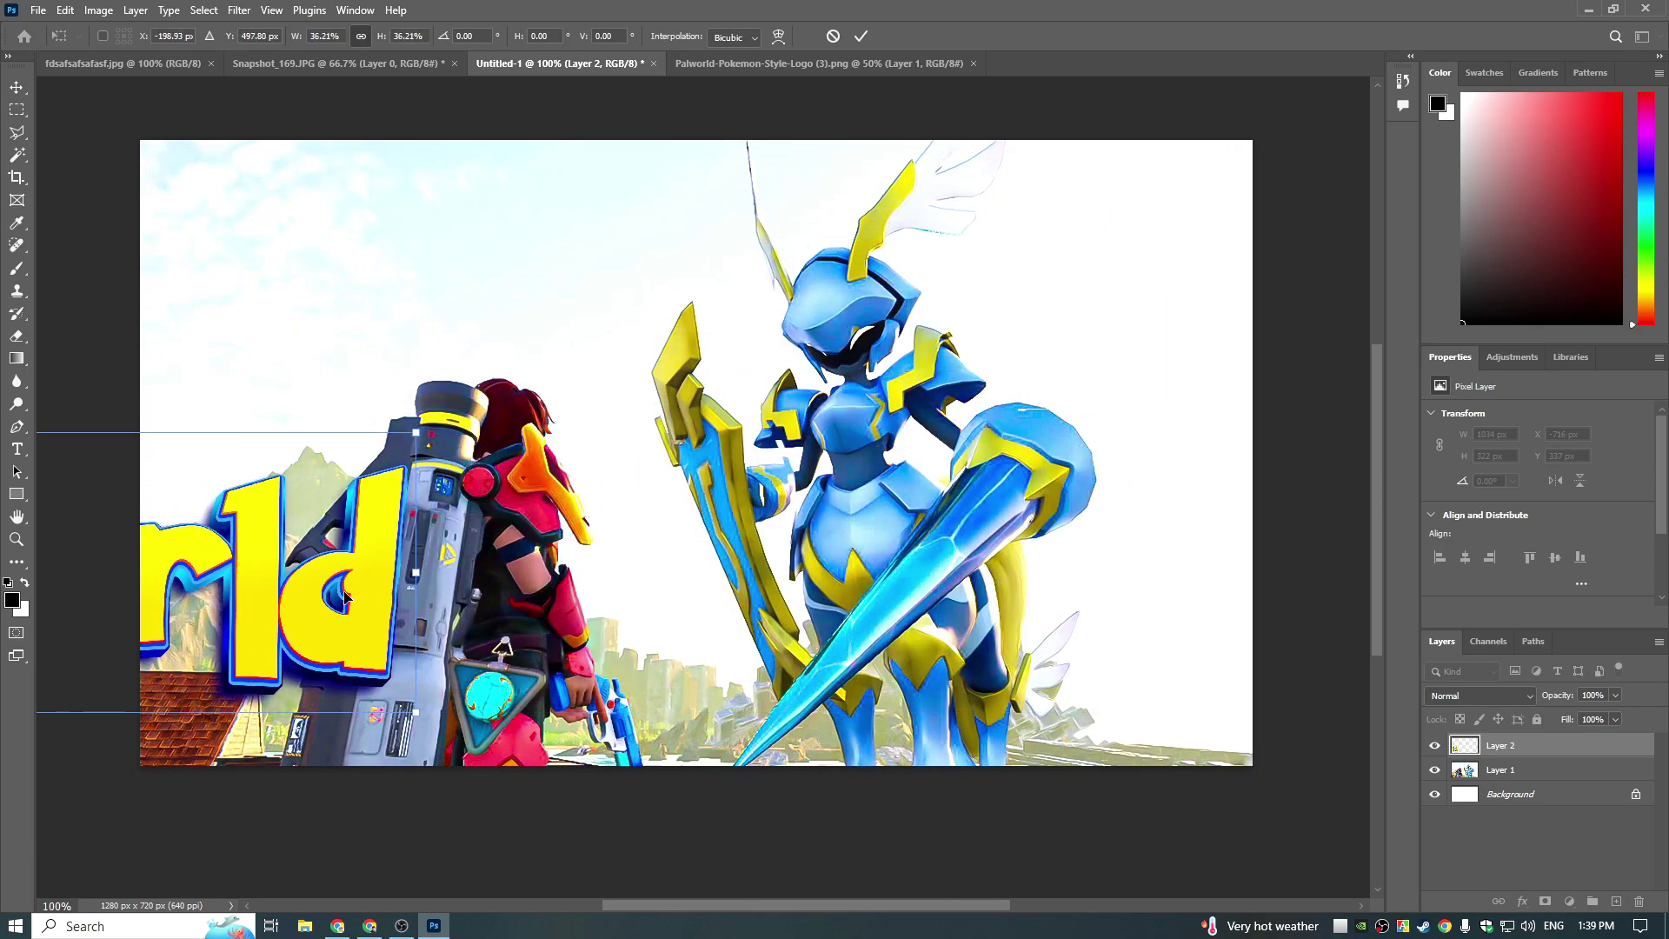
left_click_drag(313, 636, 952, 379)
left_click_drag(1040, 257, 706, 365)
left_click_drag(417, 452, 409, 252)
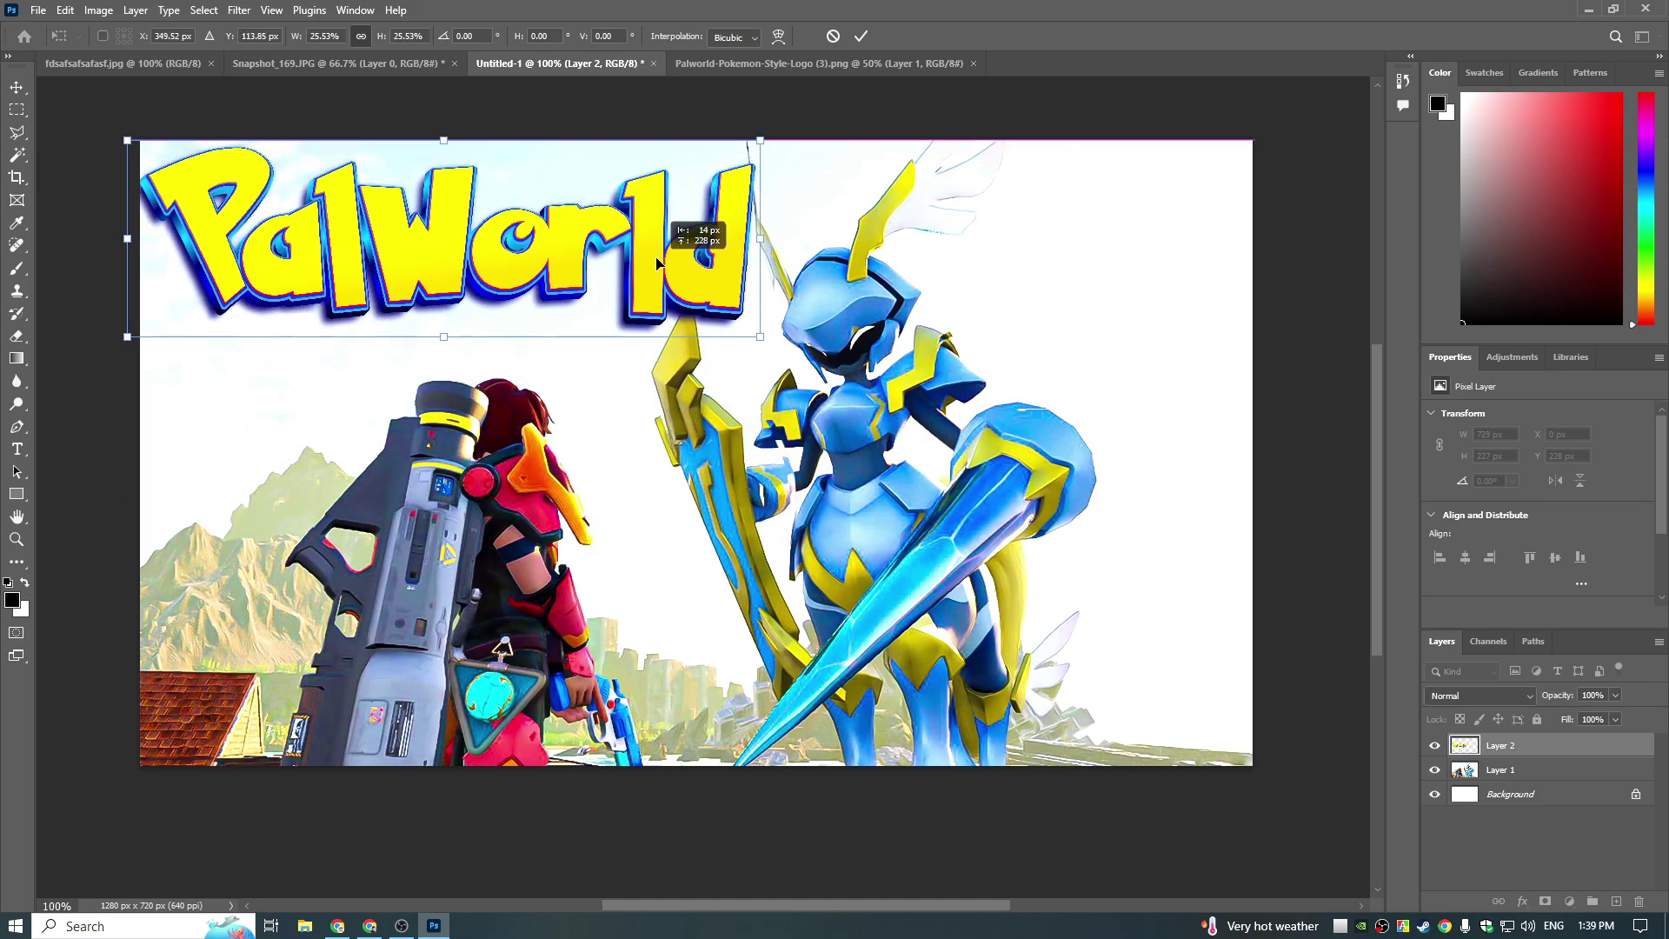
left_click_drag(700, 154, 619, 175)
left_click_drag(565, 267, 619, 250)
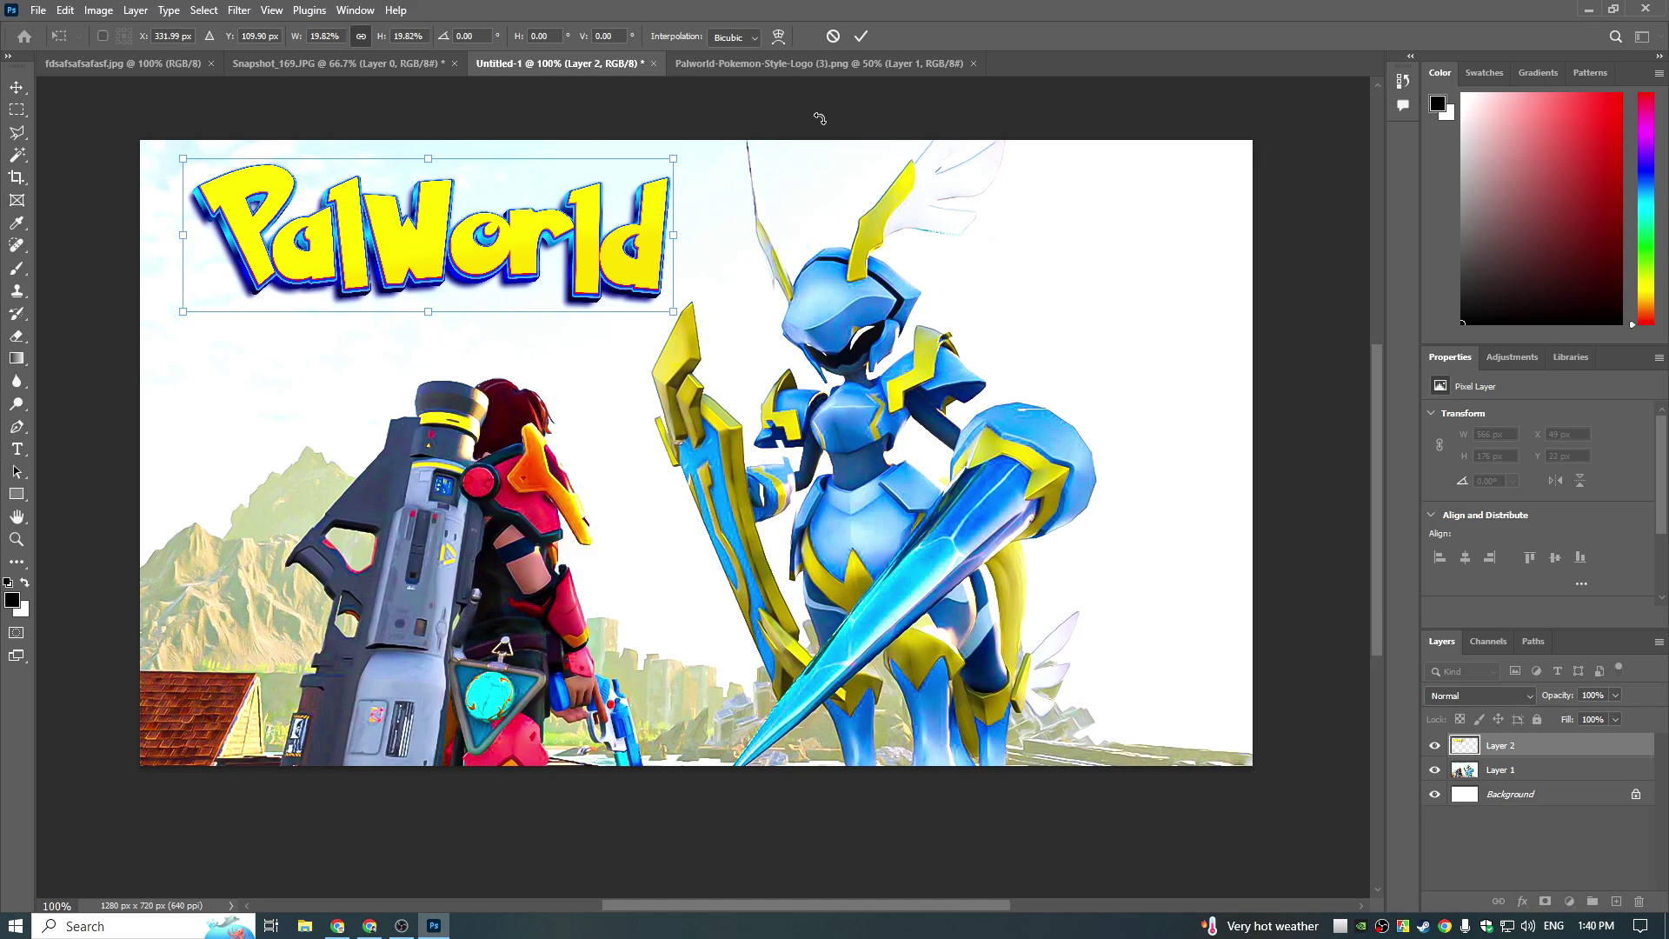
key("Return")
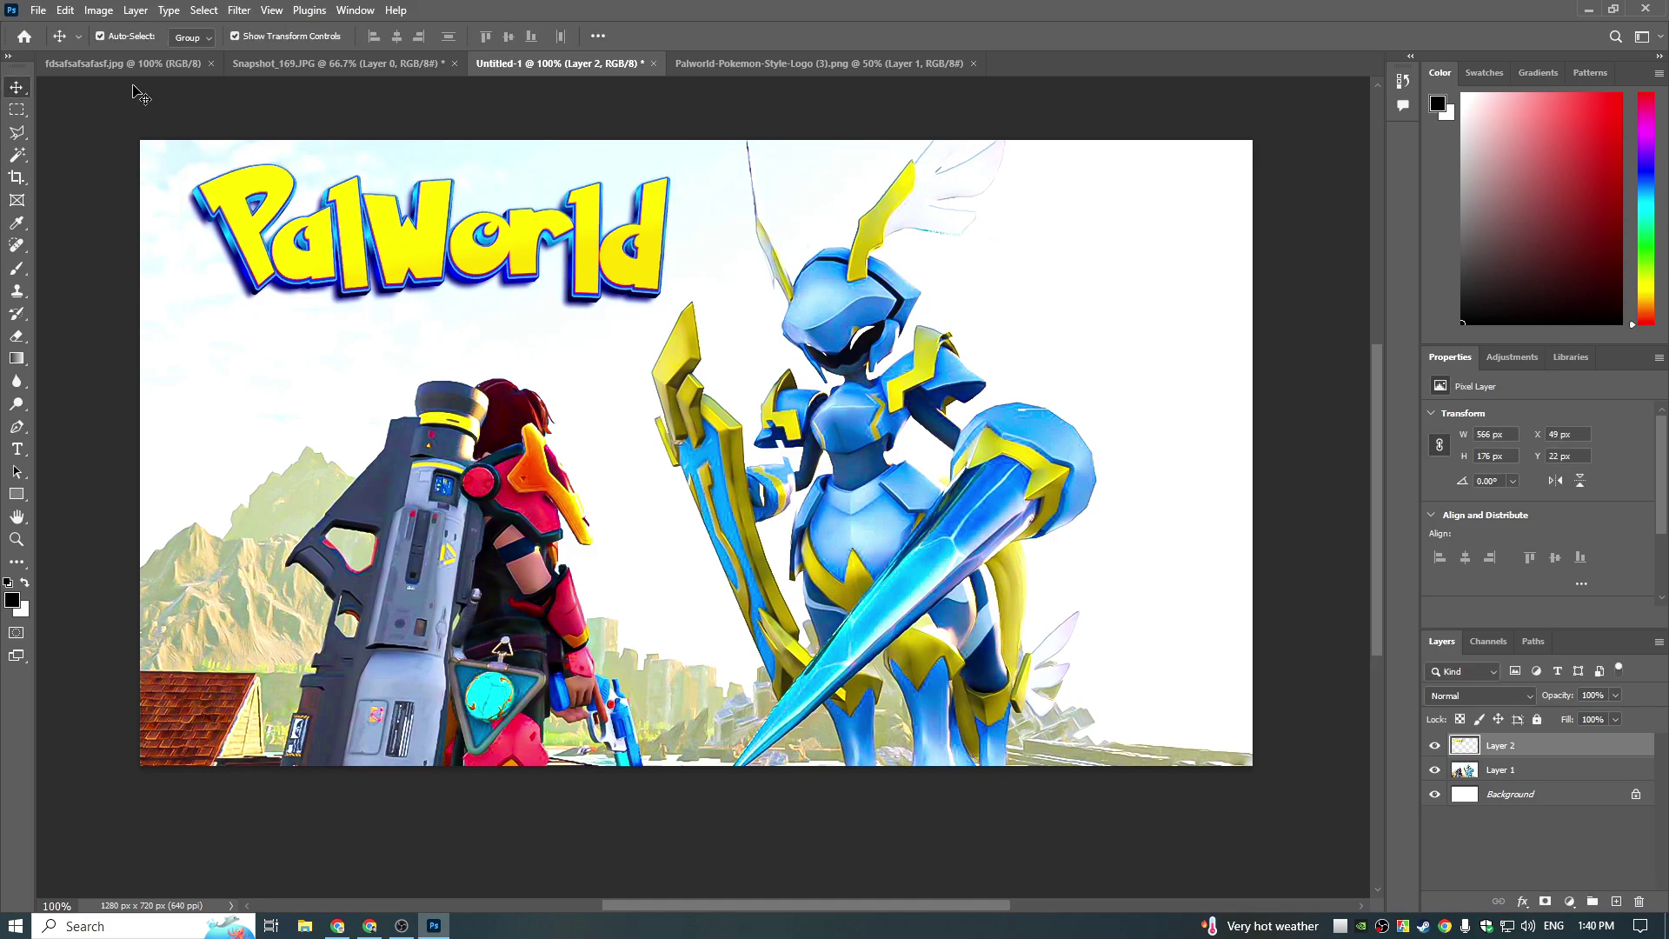
left_click(139, 94)
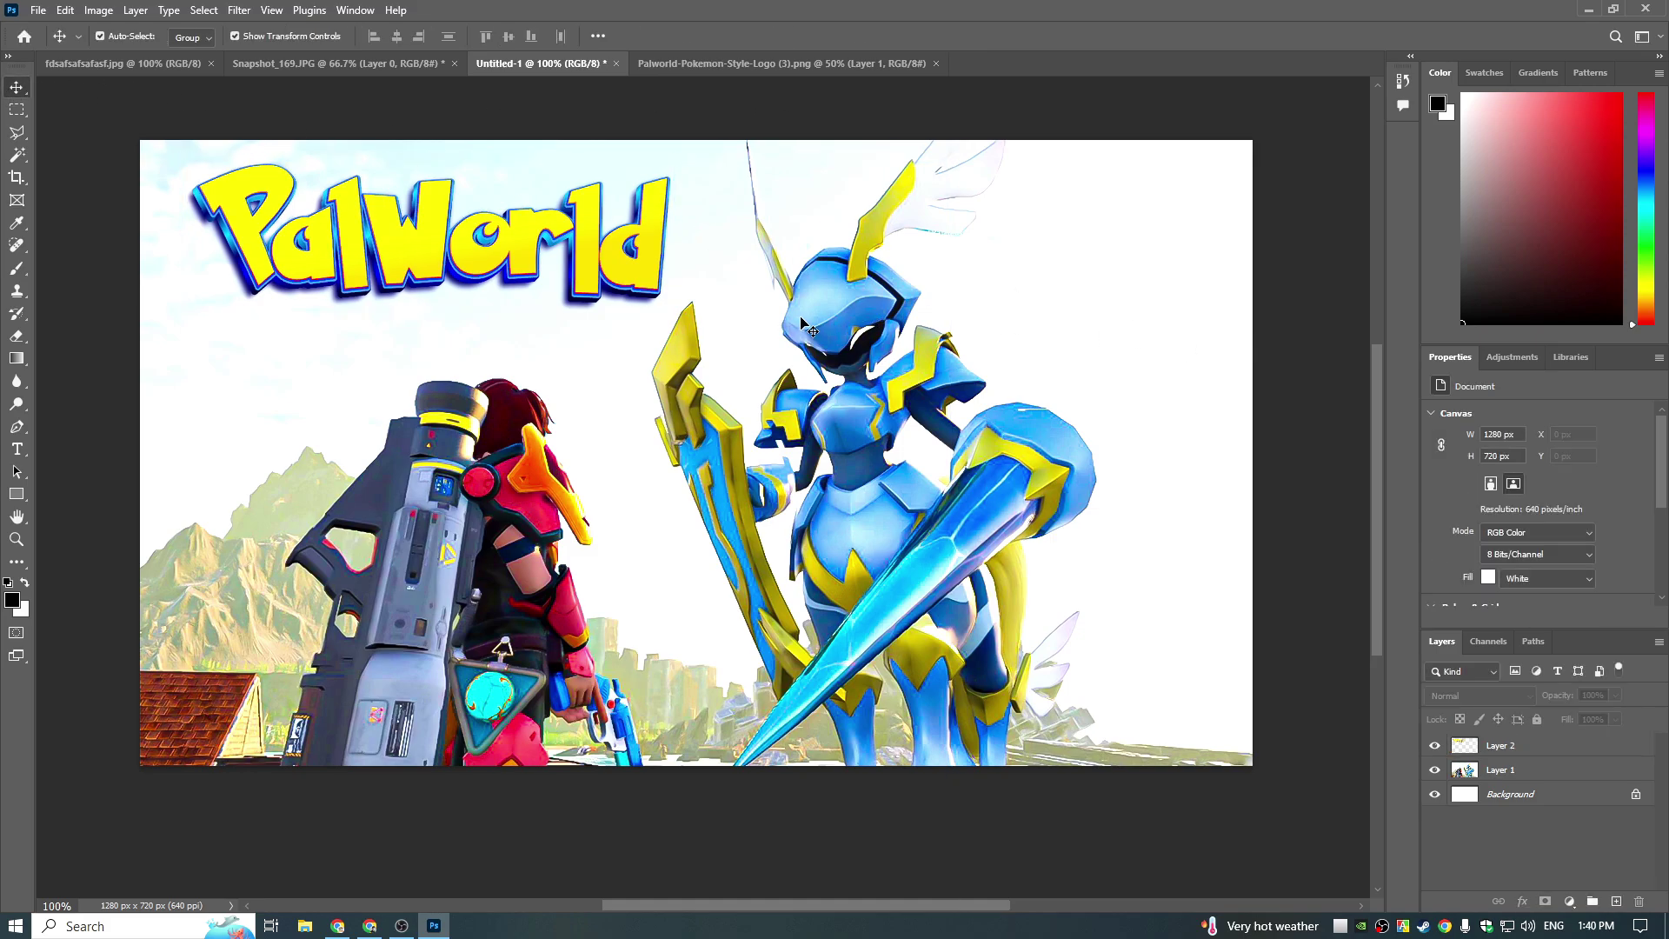
Step: Try to save a JPEG copy of the thumbnail in Downloads, replacing the existing fdsafsafsafasf.jpg
left_click(38, 10)
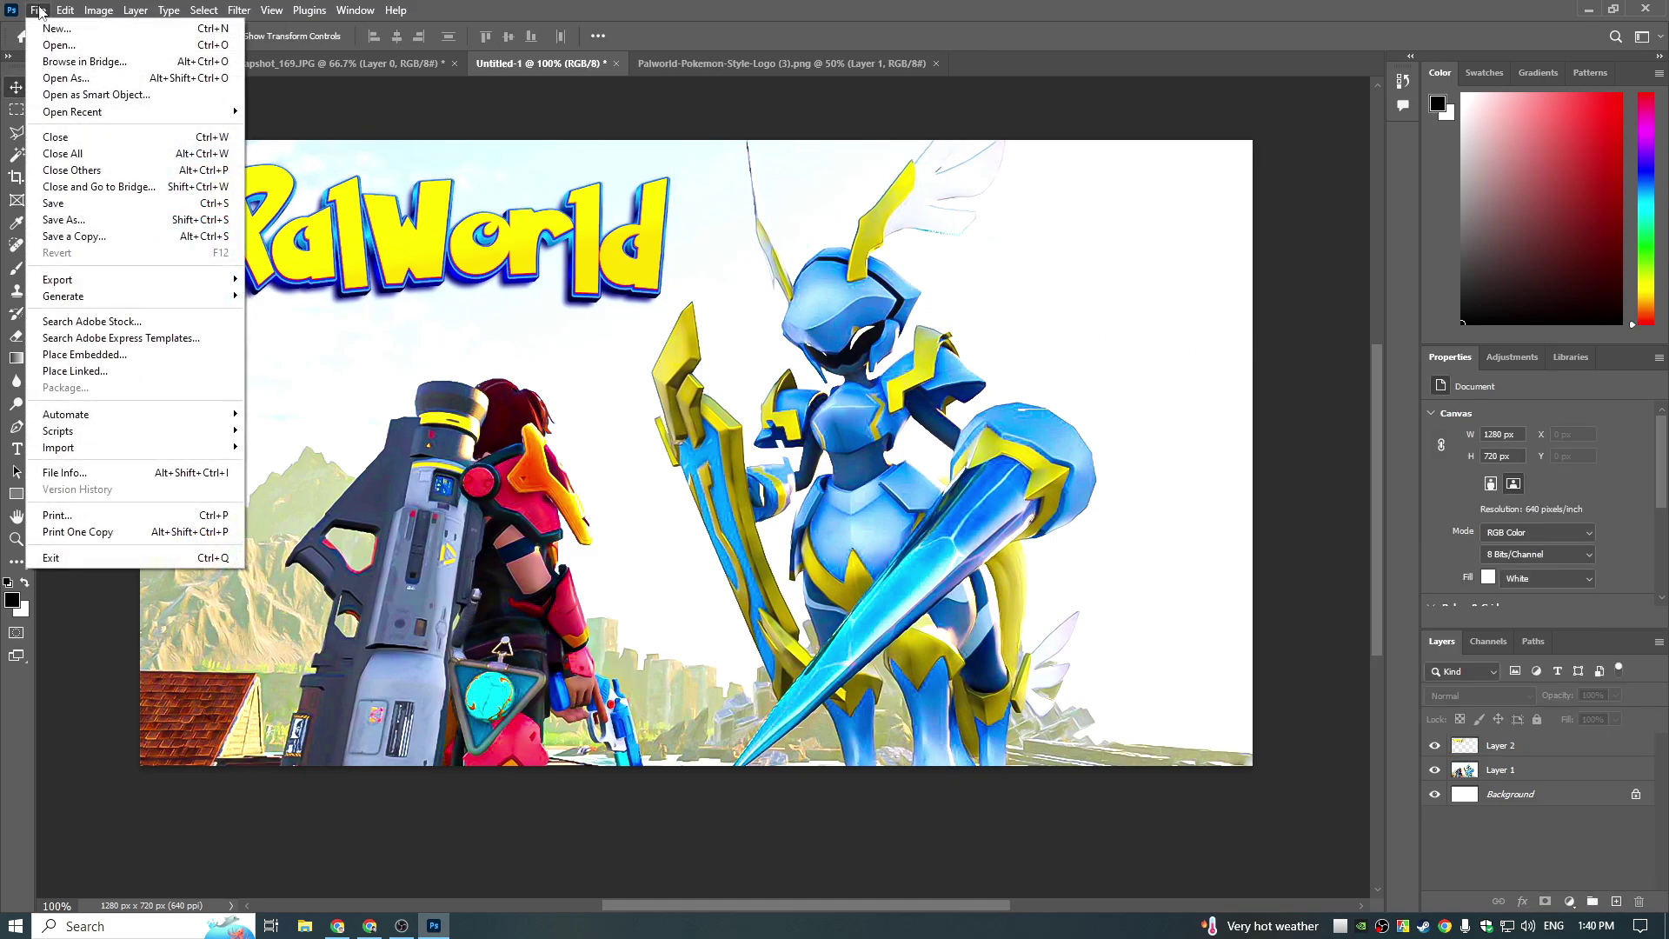
left_click(105, 240)
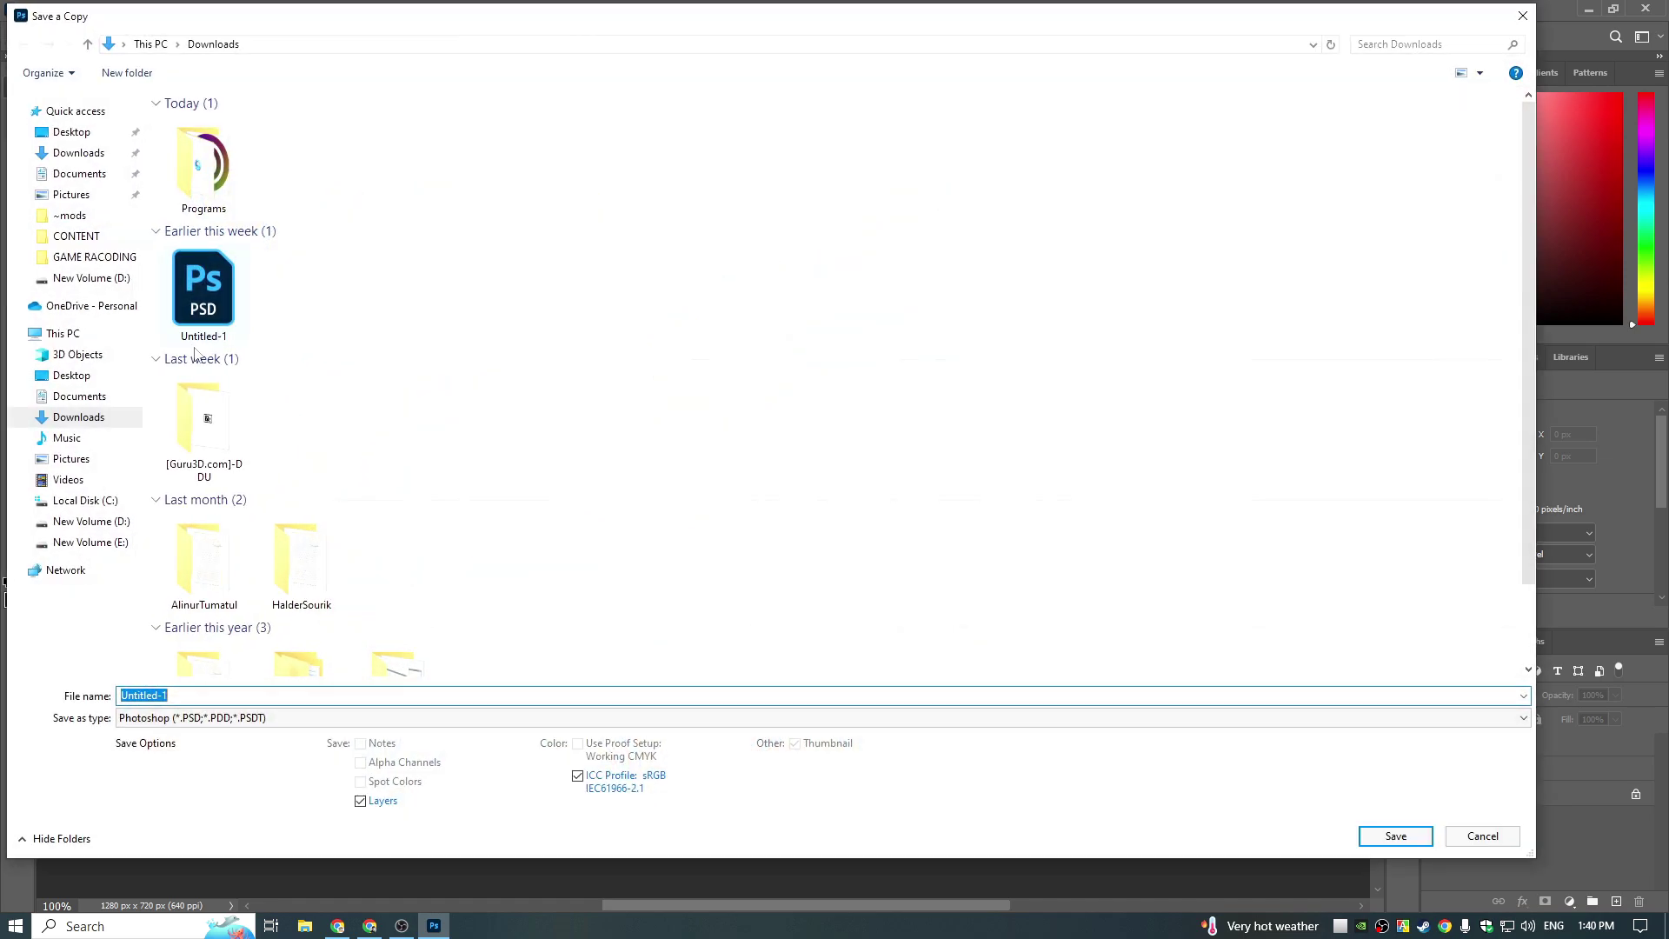
left_click(252, 721)
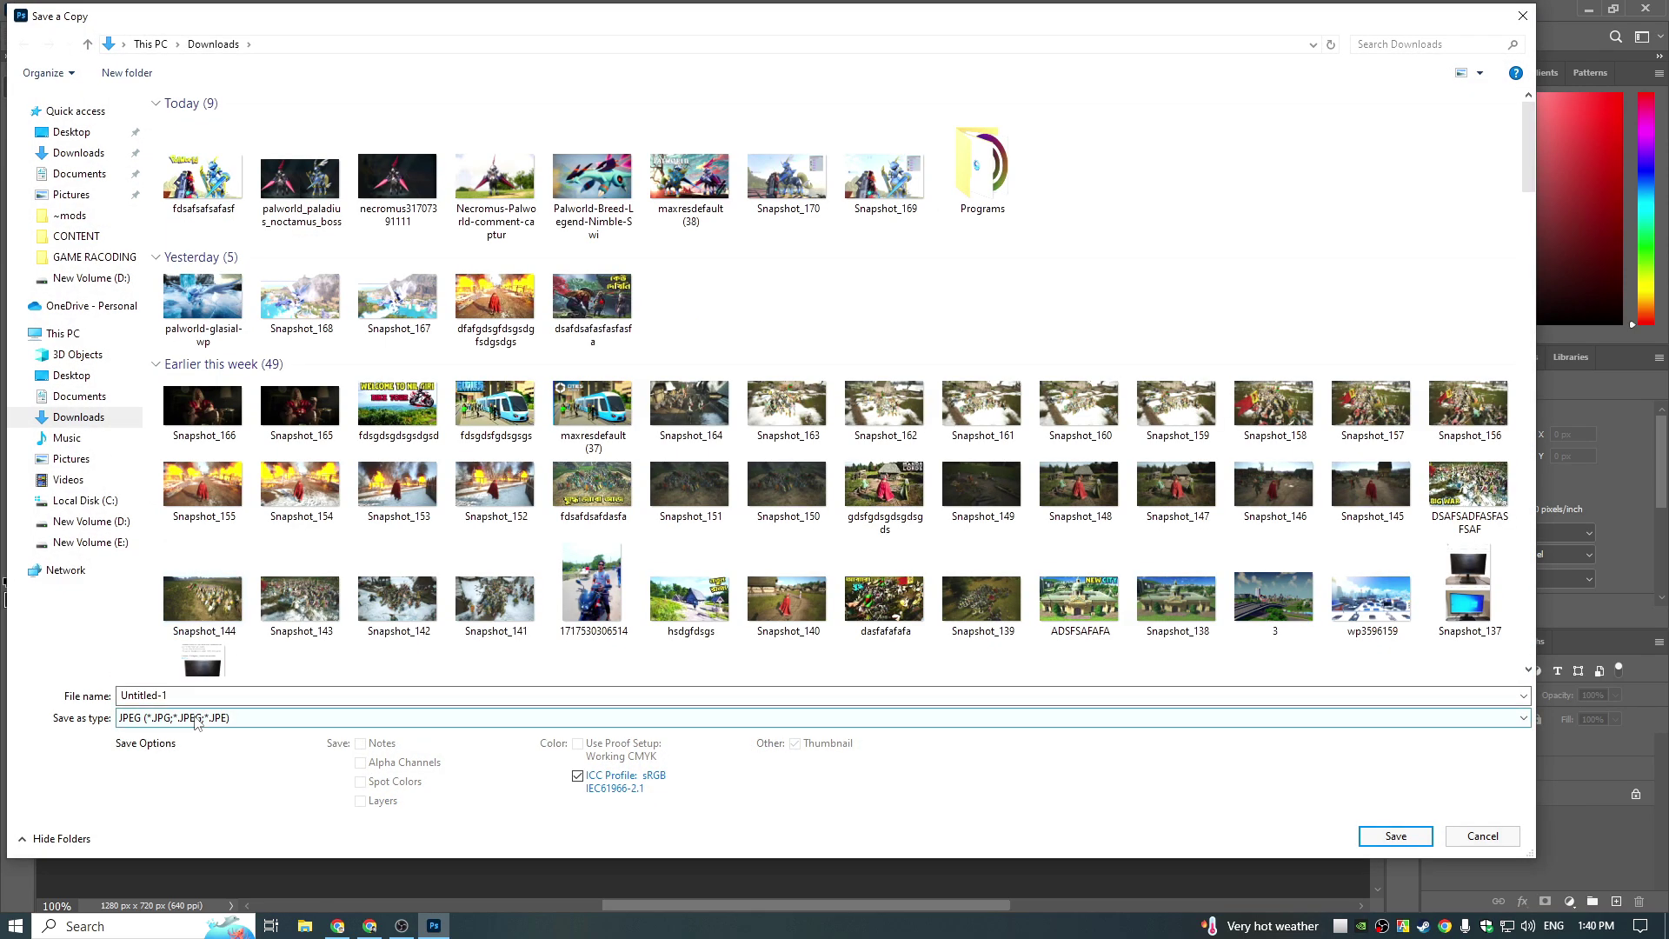
key("shift+Tab")
type("fdsafdsafdasfsaf")
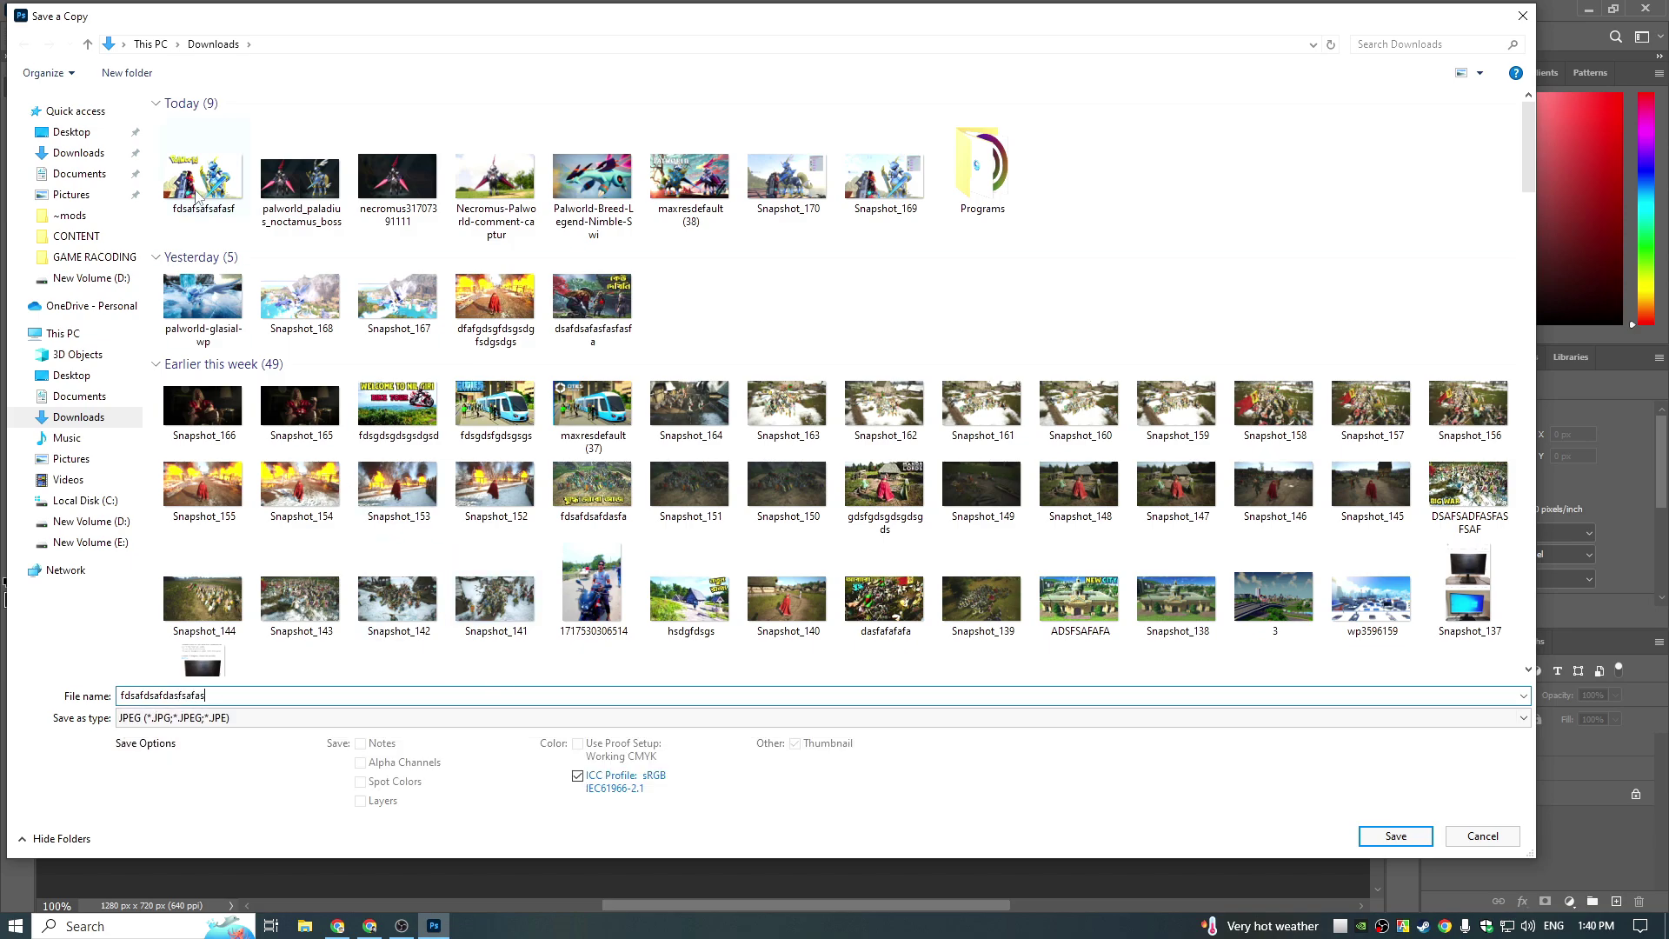
left_click(199, 194)
left_click(1397, 837)
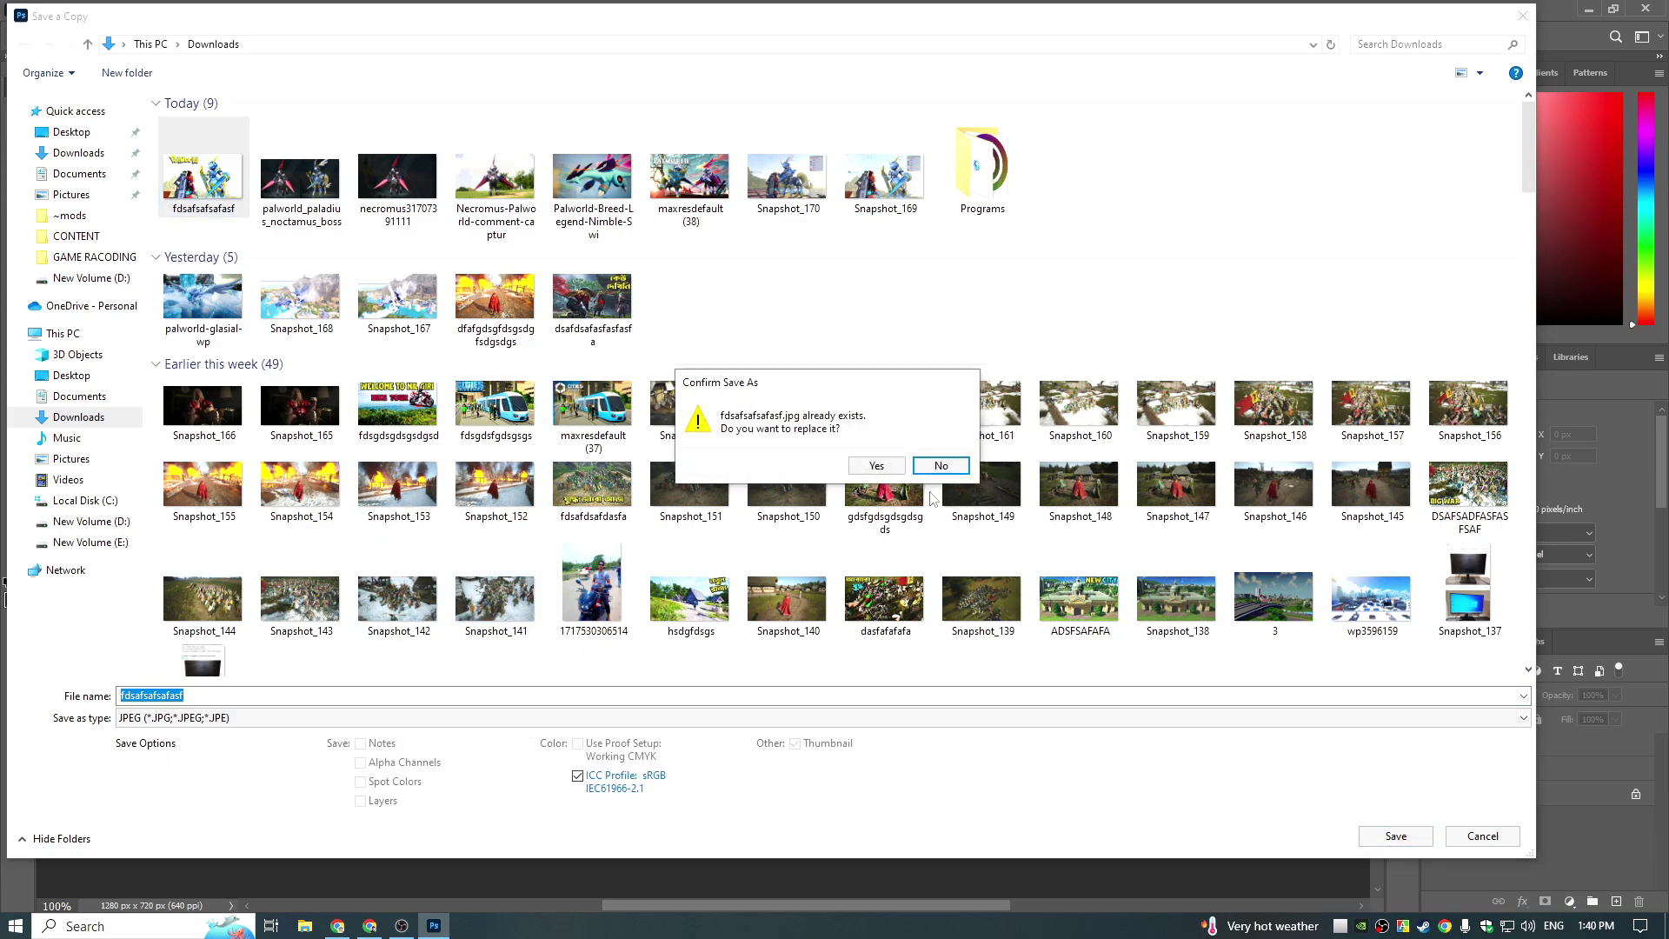
left_click(877, 467)
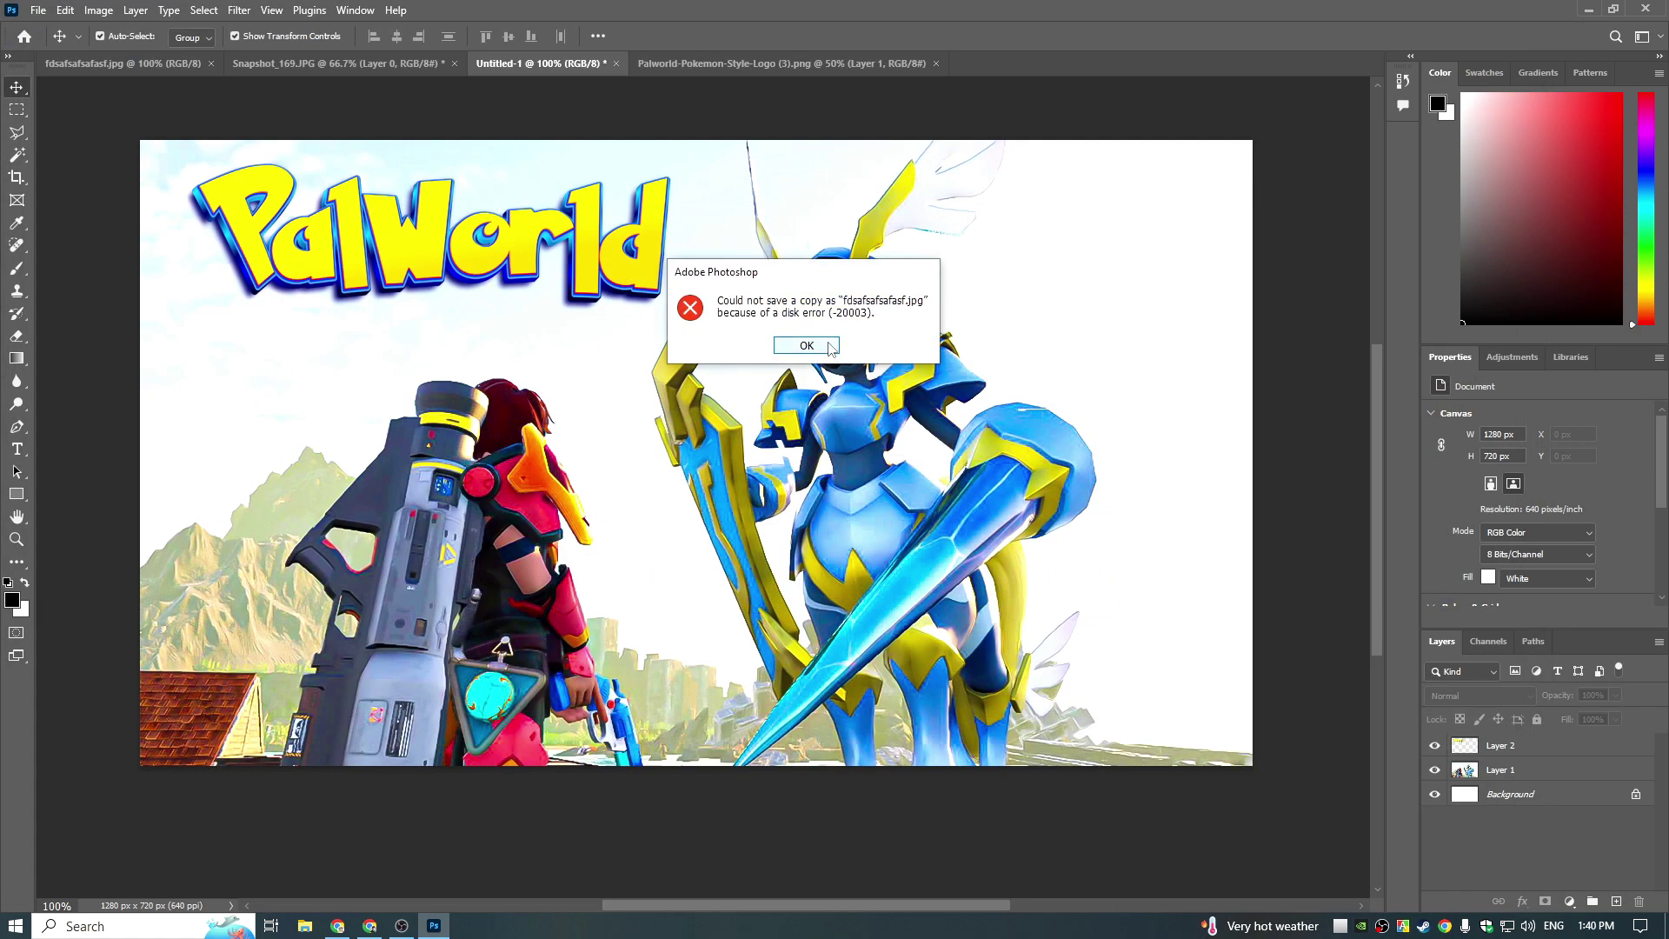
left_click(817, 345)
left_click(38, 10)
left_click(61, 48)
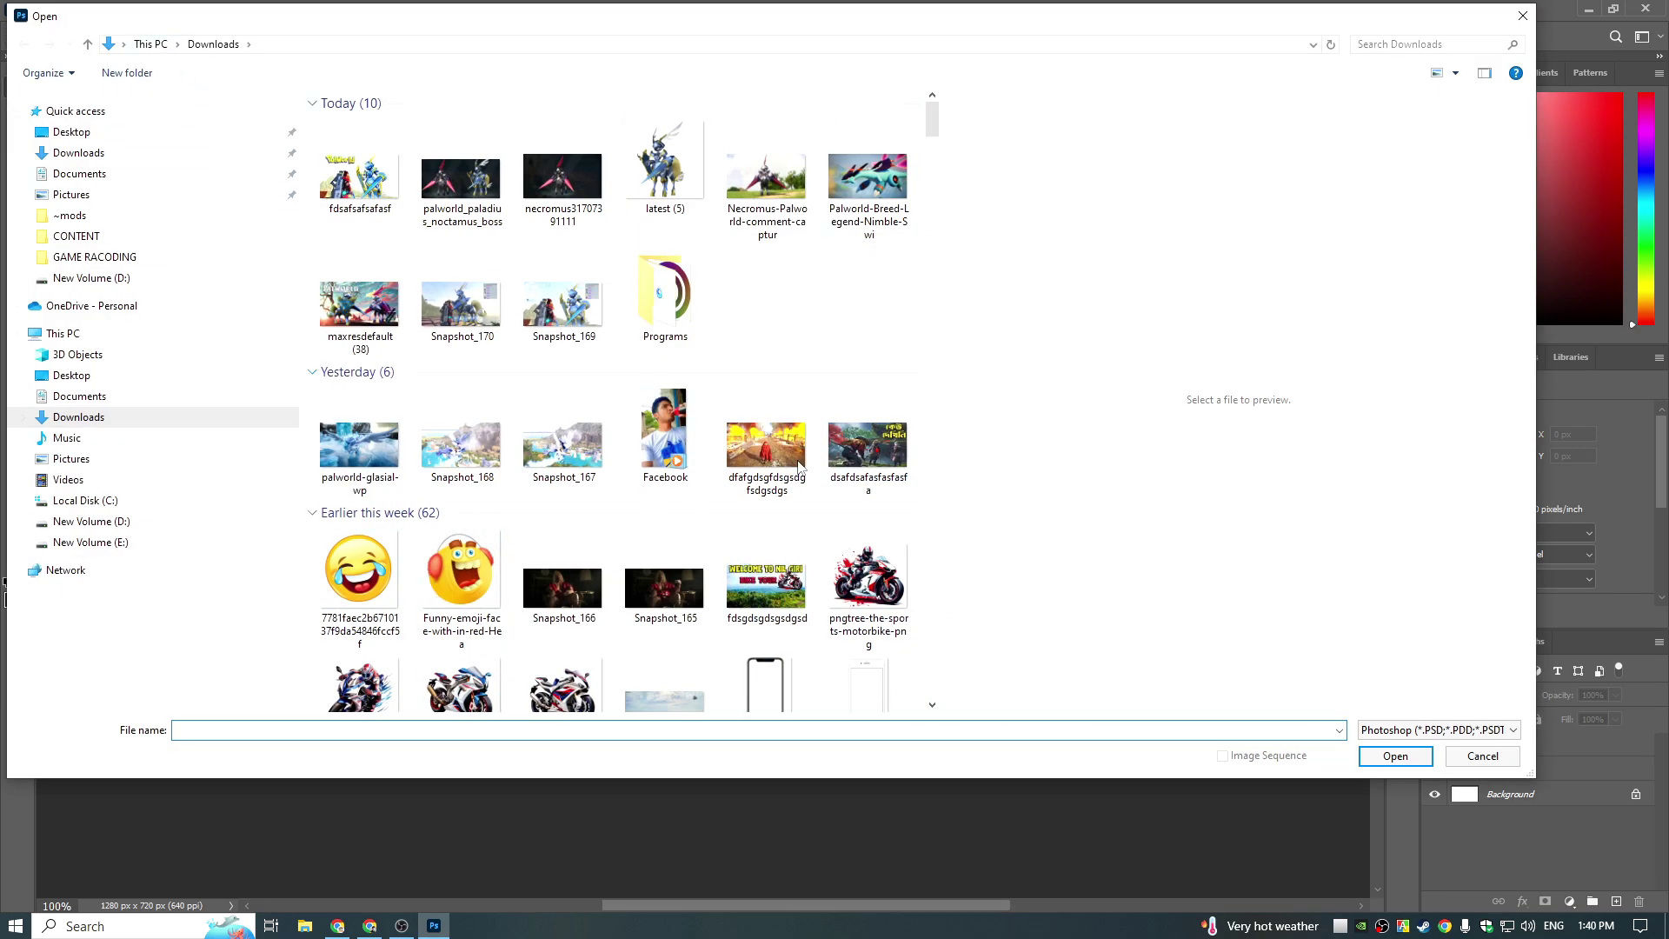
left_click(1523, 15)
Step: Save a JPEG copy of the thumbnail in Downloads under the new name fddsafdasfasfasfa, accepting the default JPEG options
left_click(39, 10)
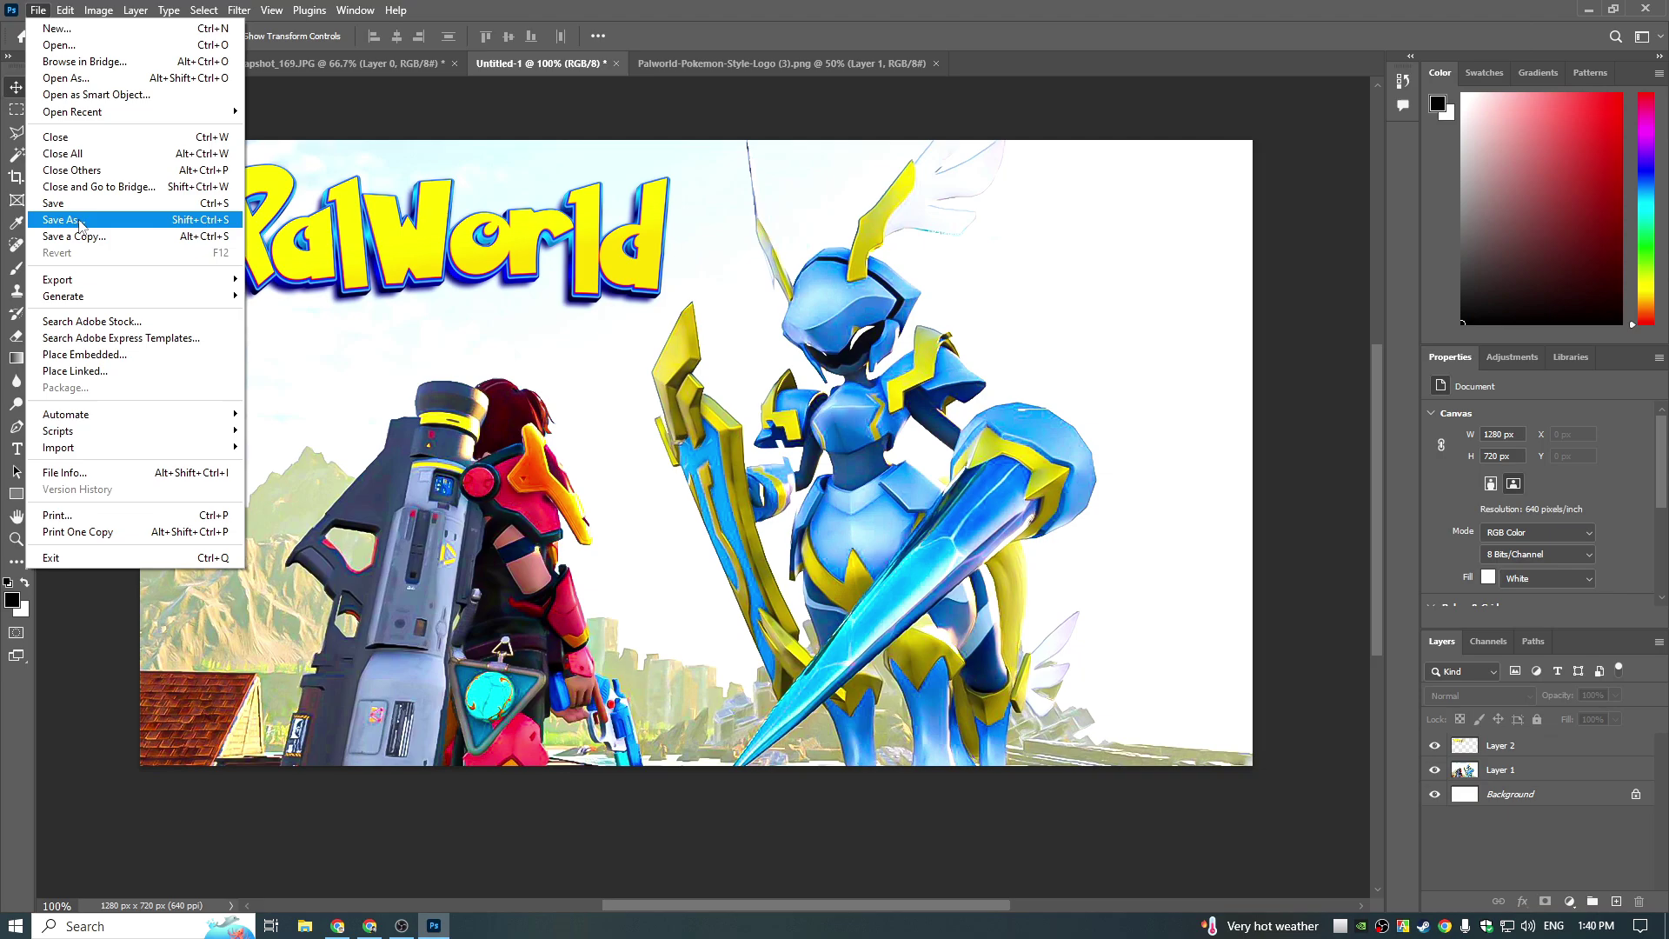
left_click(92, 236)
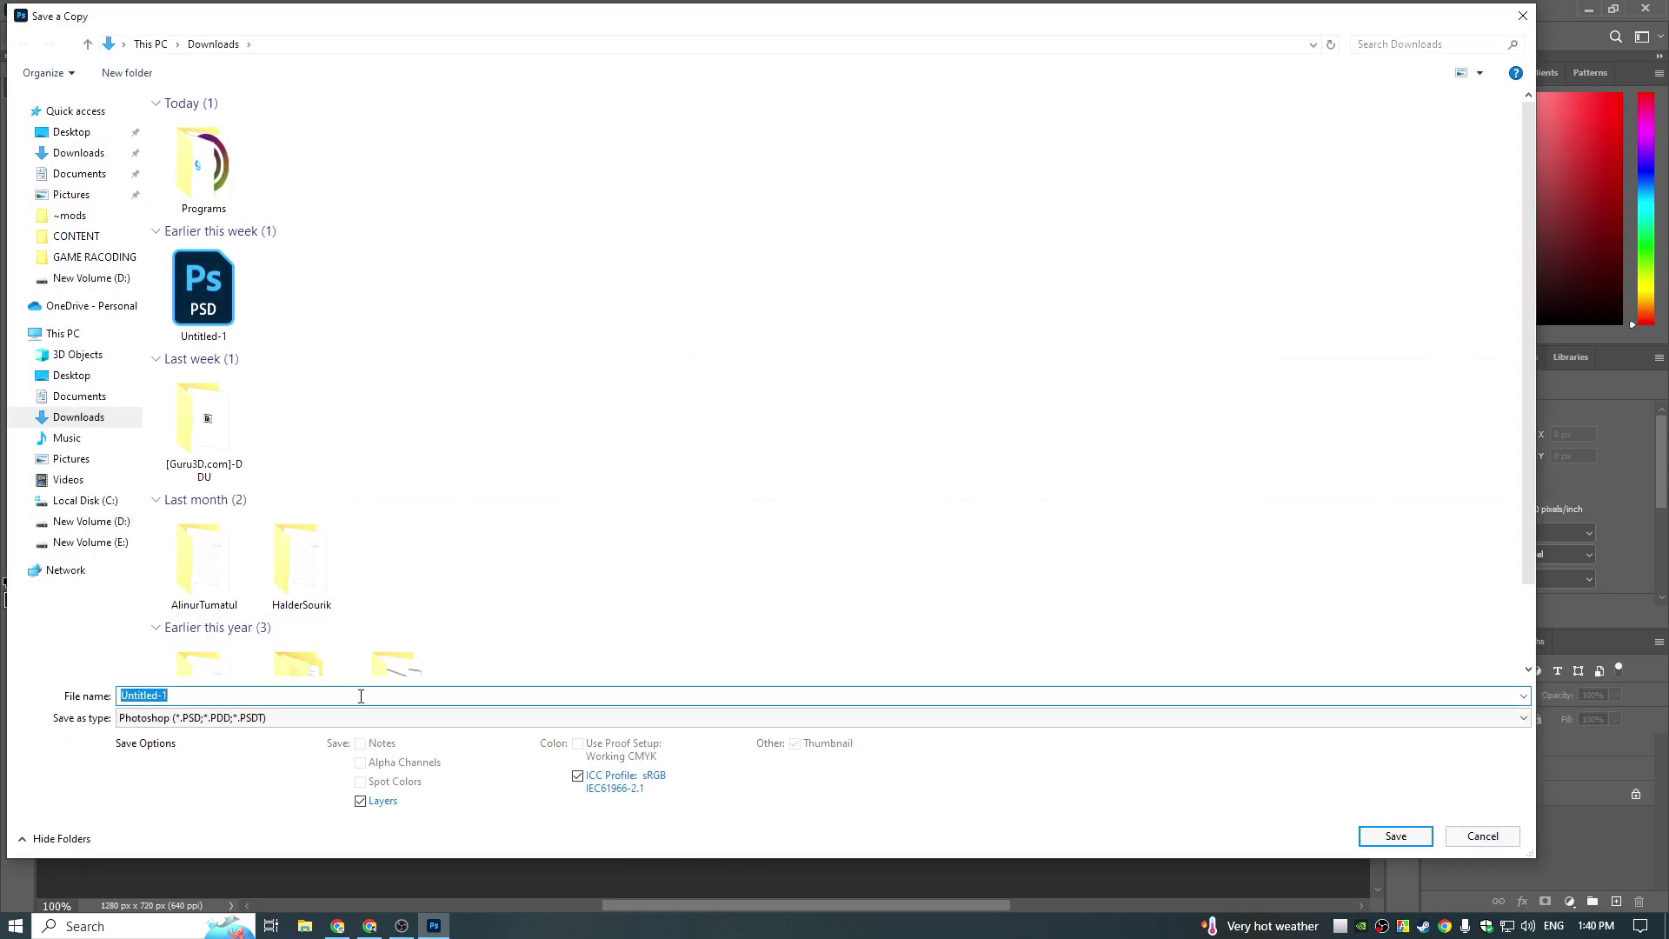
left_click(278, 719)
left_click(278, 532)
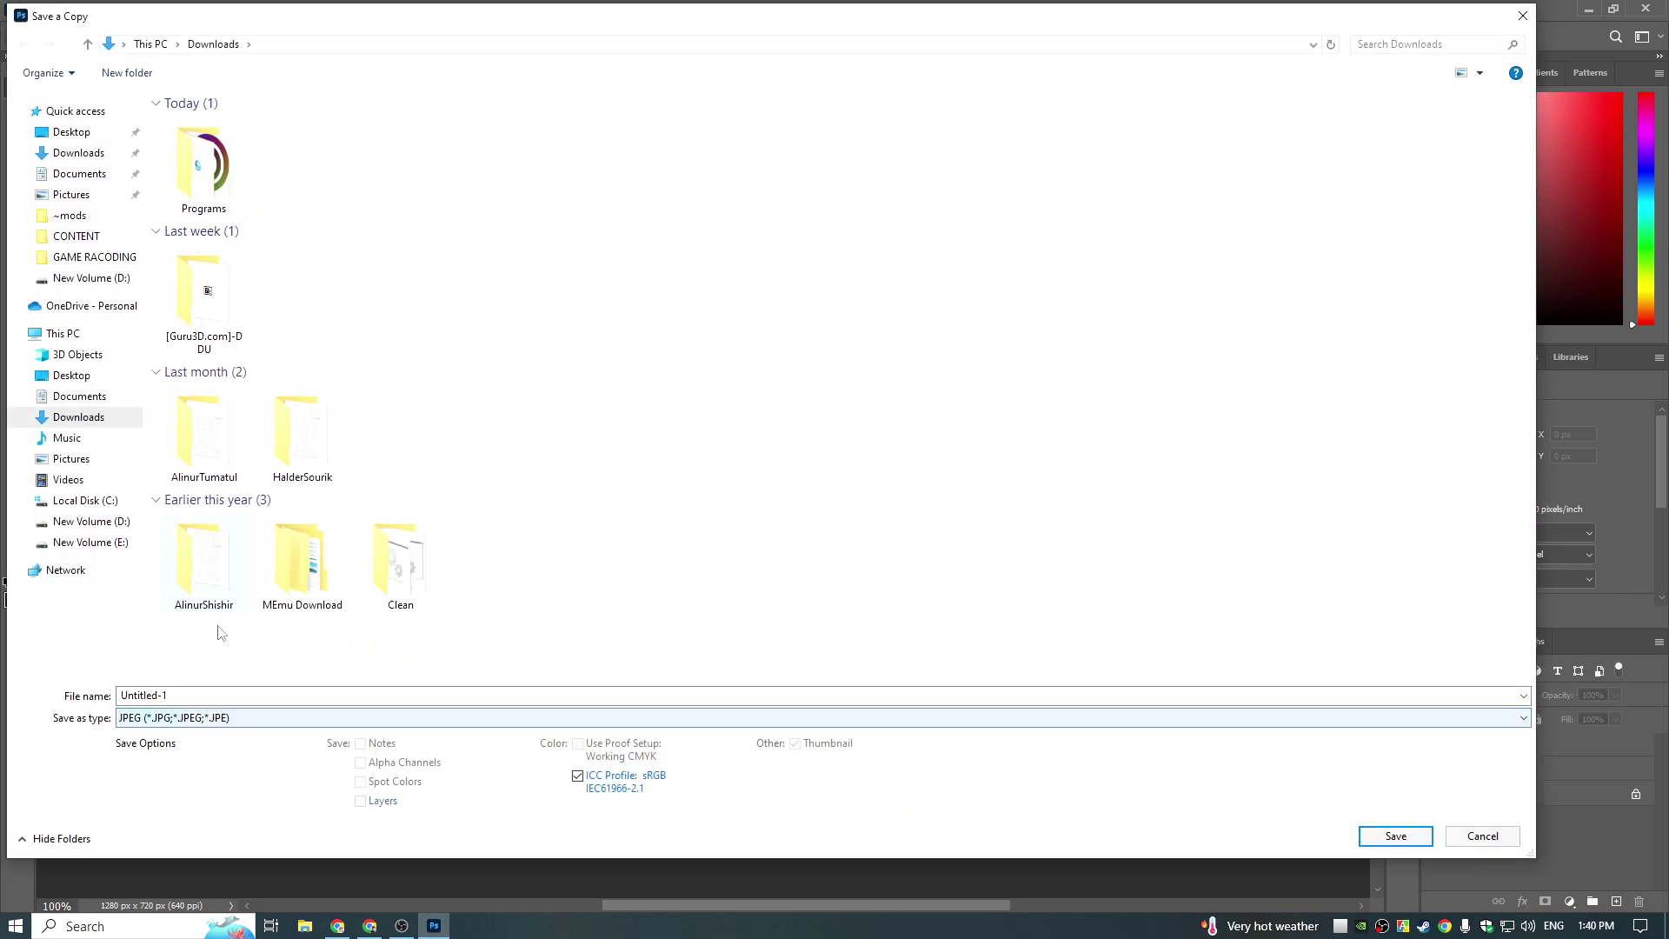
type("palworldthumb")
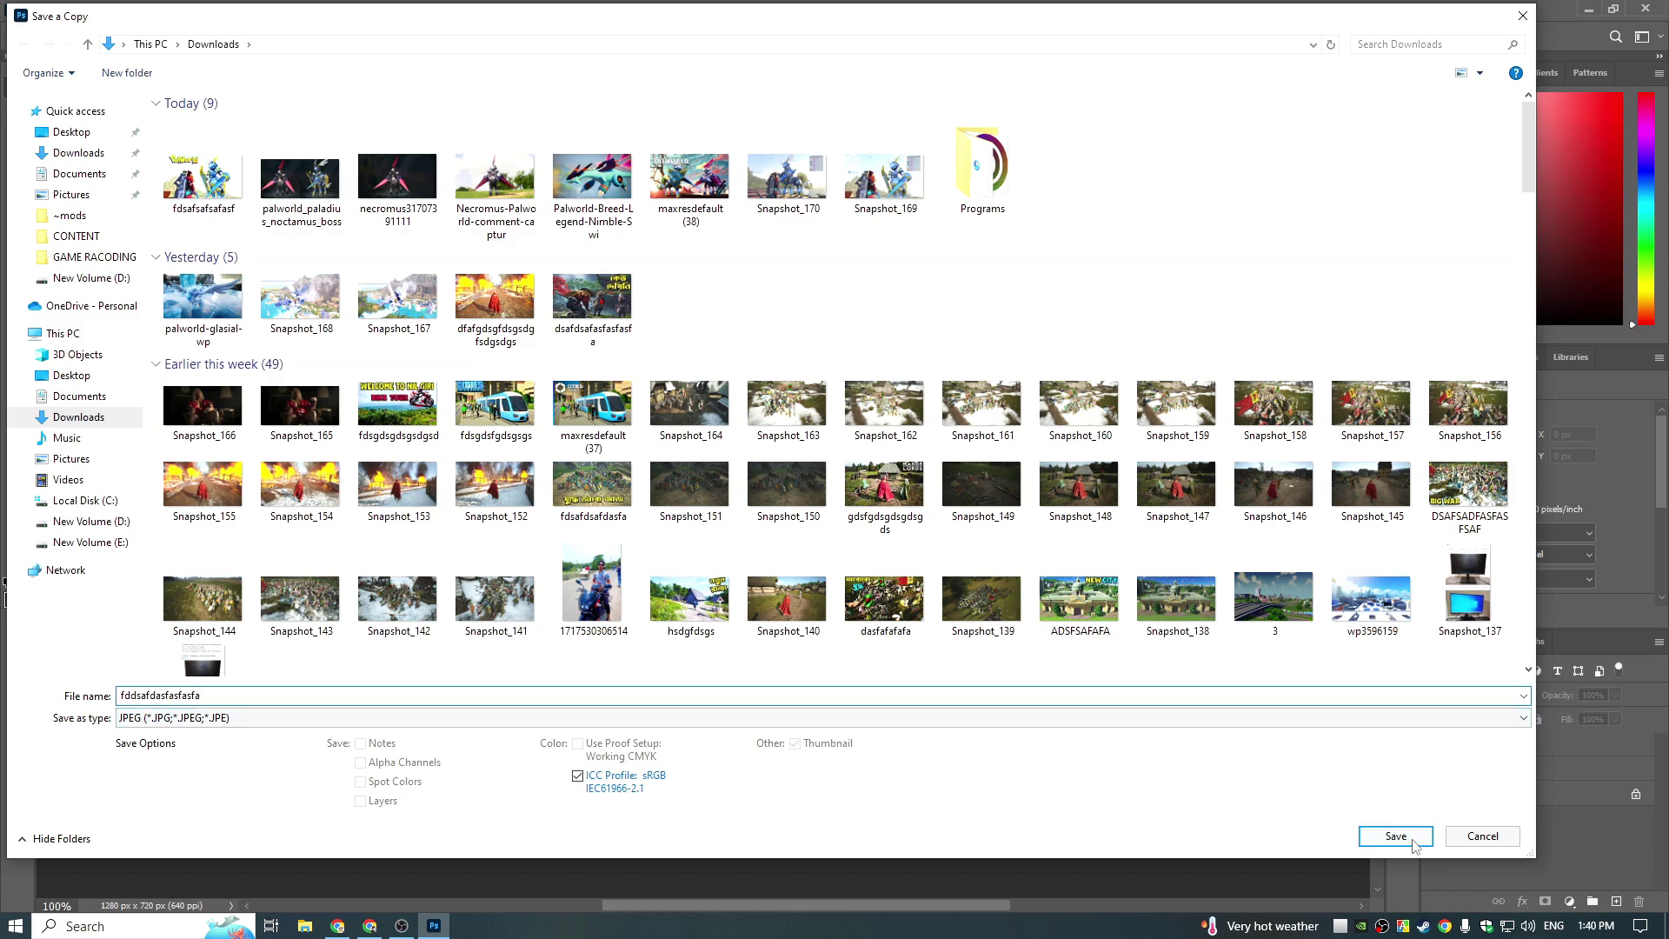
left_click(1395, 835)
left_click(929, 232)
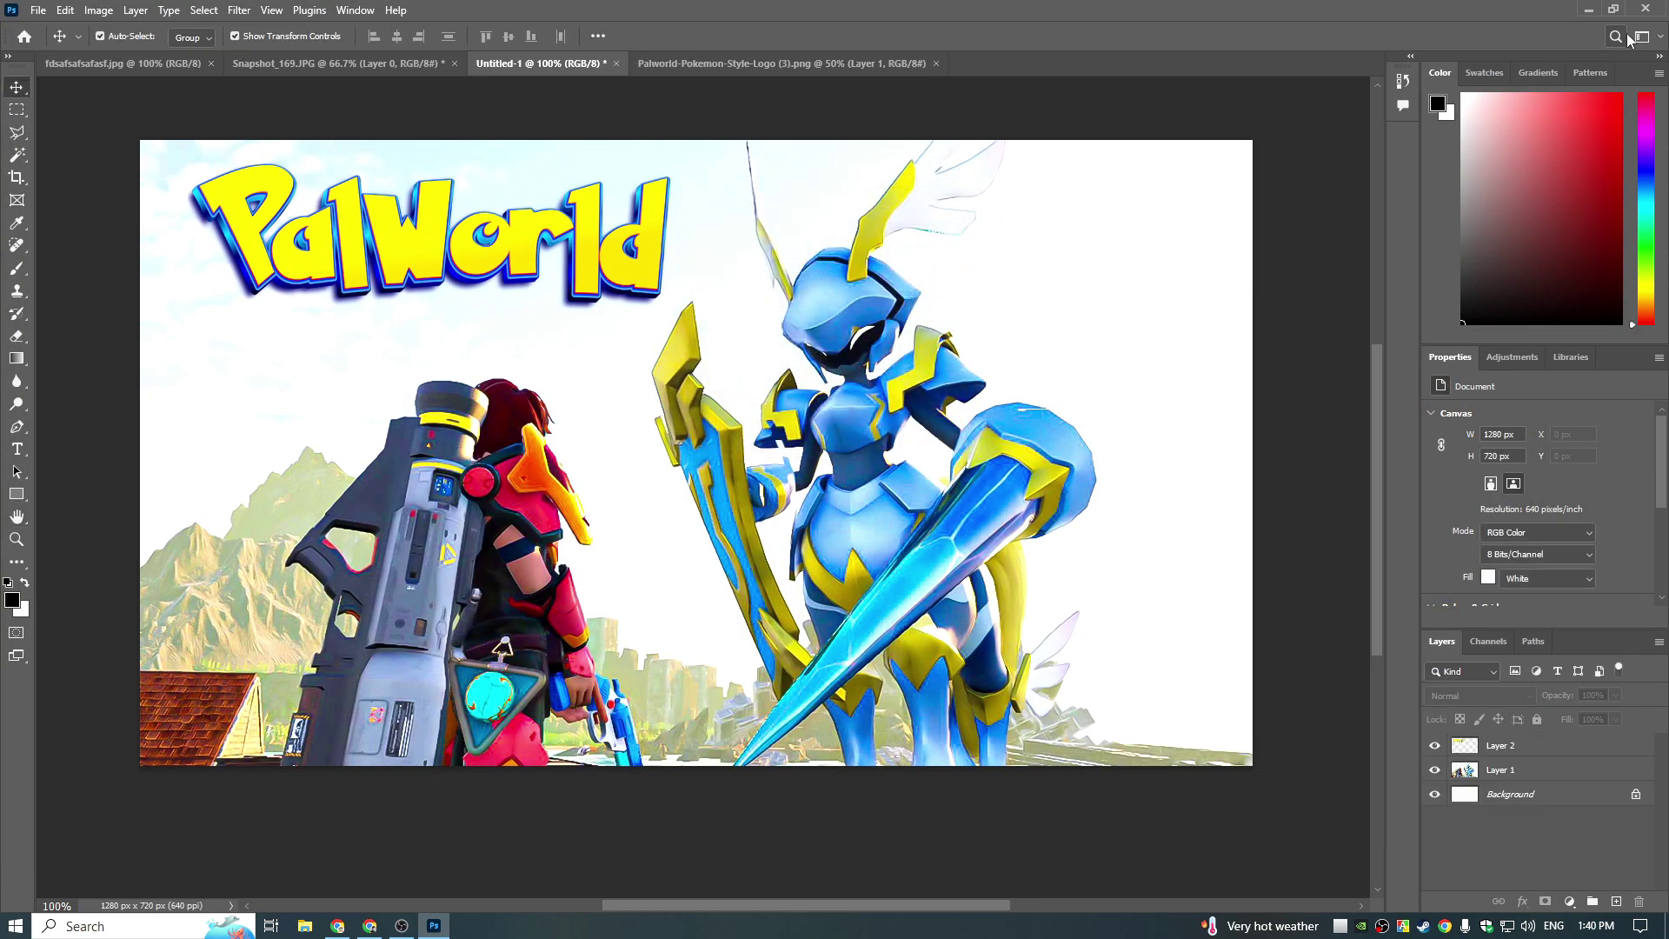
Step: Quit Photoshop, discarding the unsaved changes in Untitled-1 and Snapshot_169.JPG
left_click(1647, 10)
left_click(837, 345)
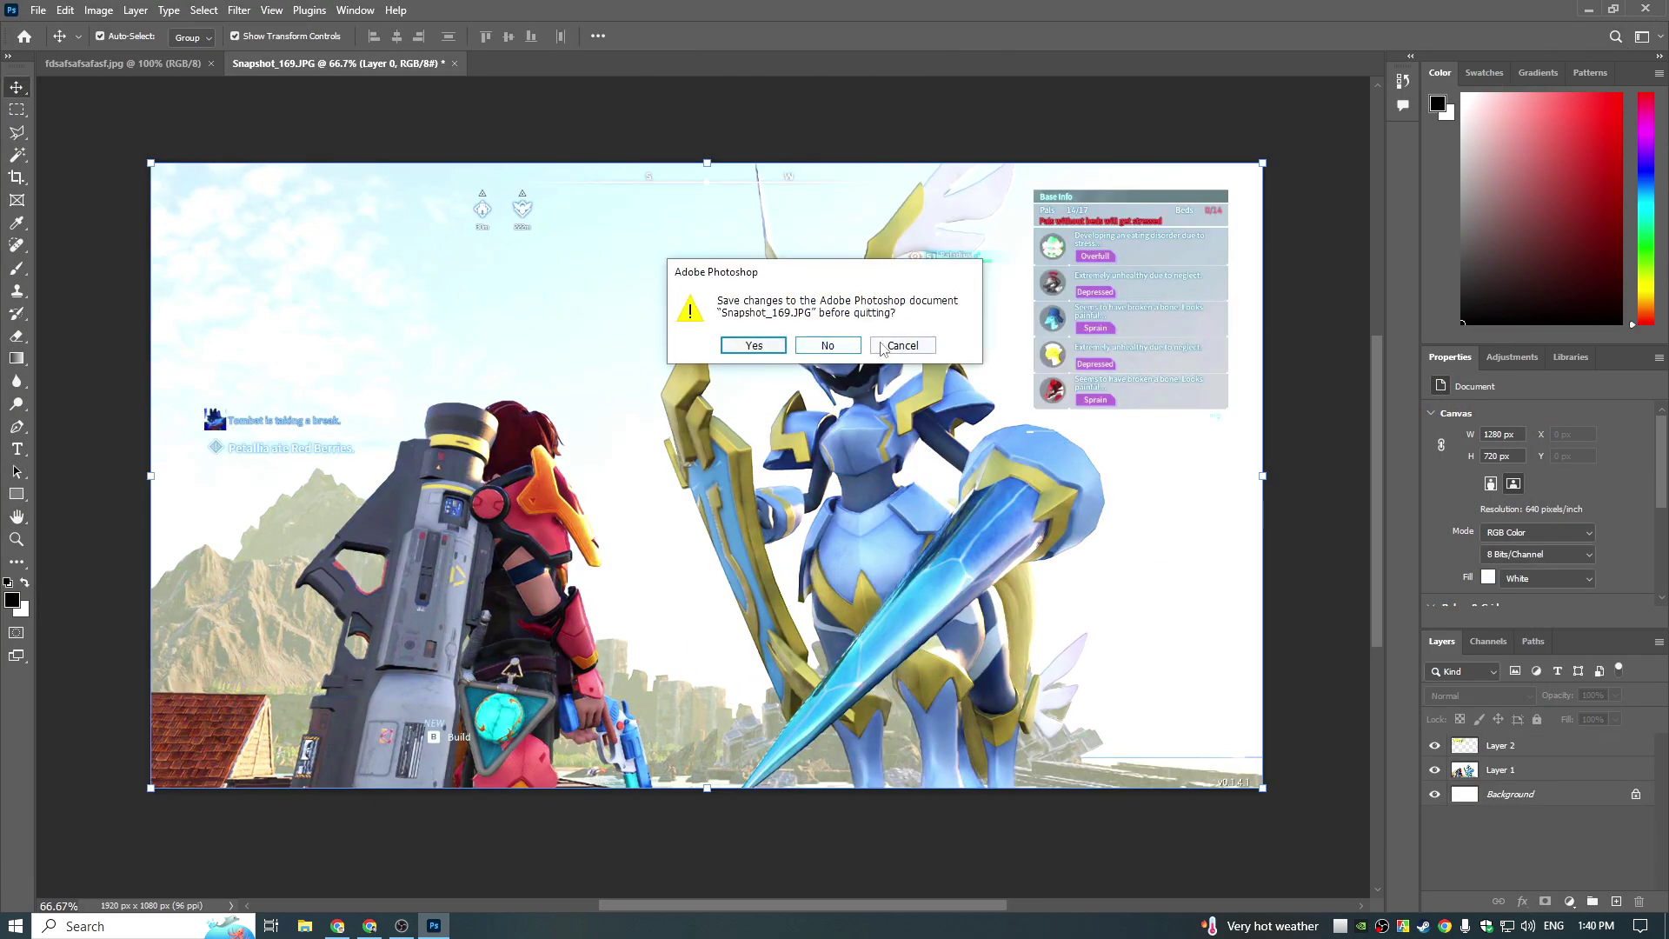
left_click(842, 346)
Step: View the saved fddsafdasfasfasfa.jpg from Downloads in the image viewer and compare it with the reference thumbnail fdsafsafsafasf.jpg
double_click(33, 35)
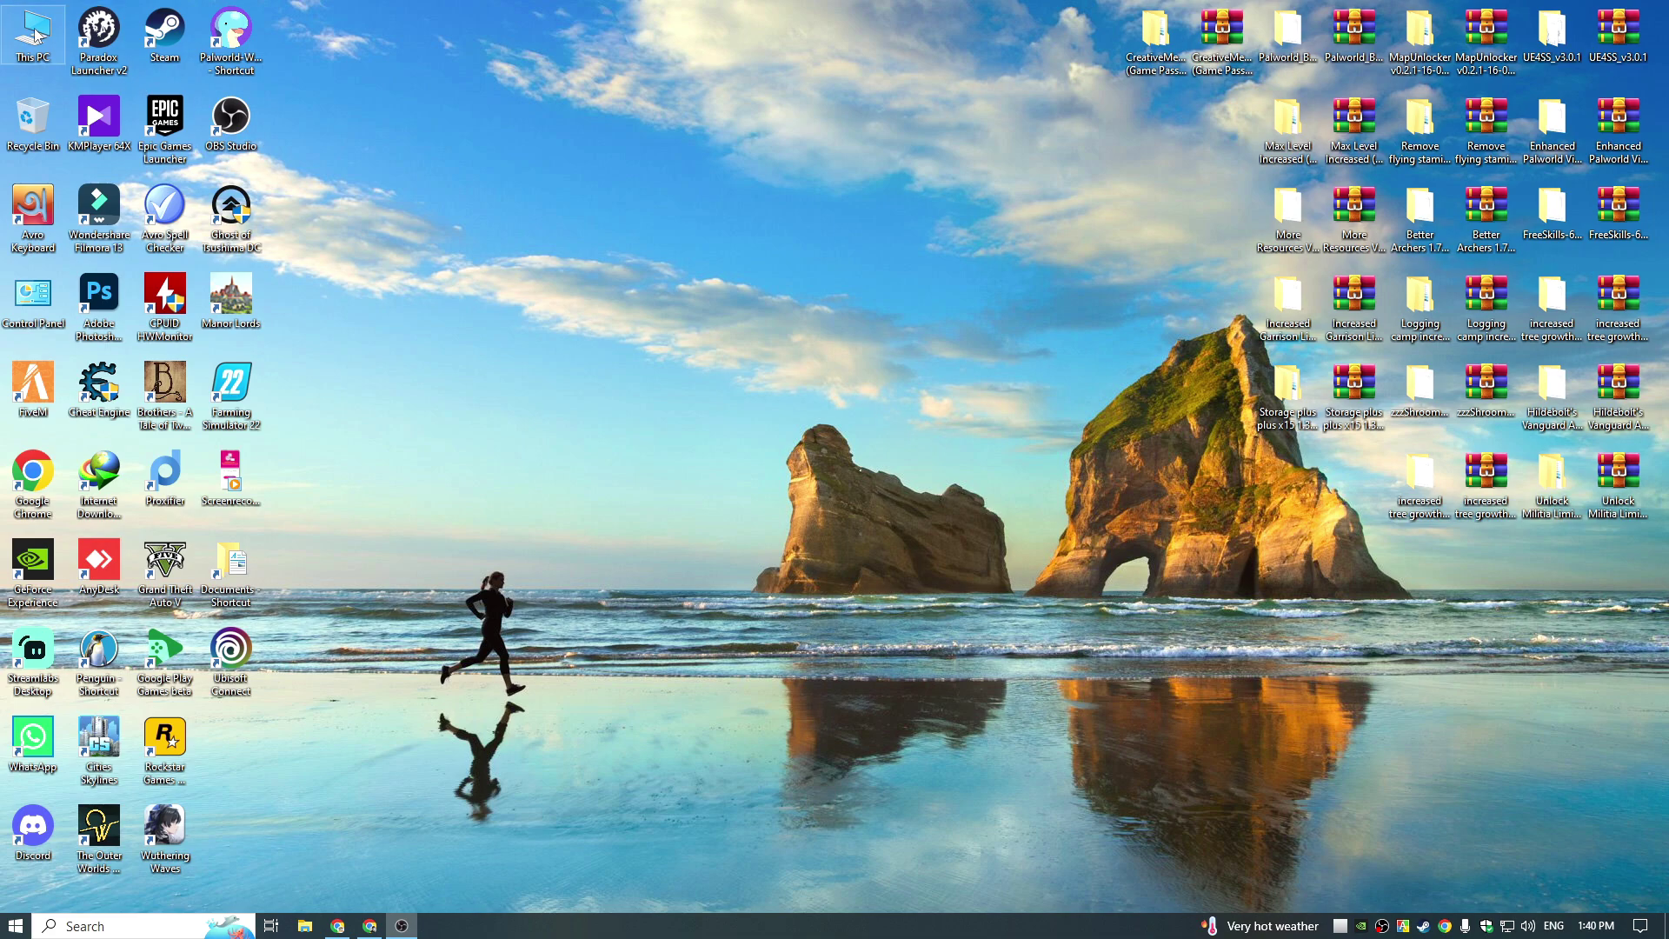
double_click(1304, 257)
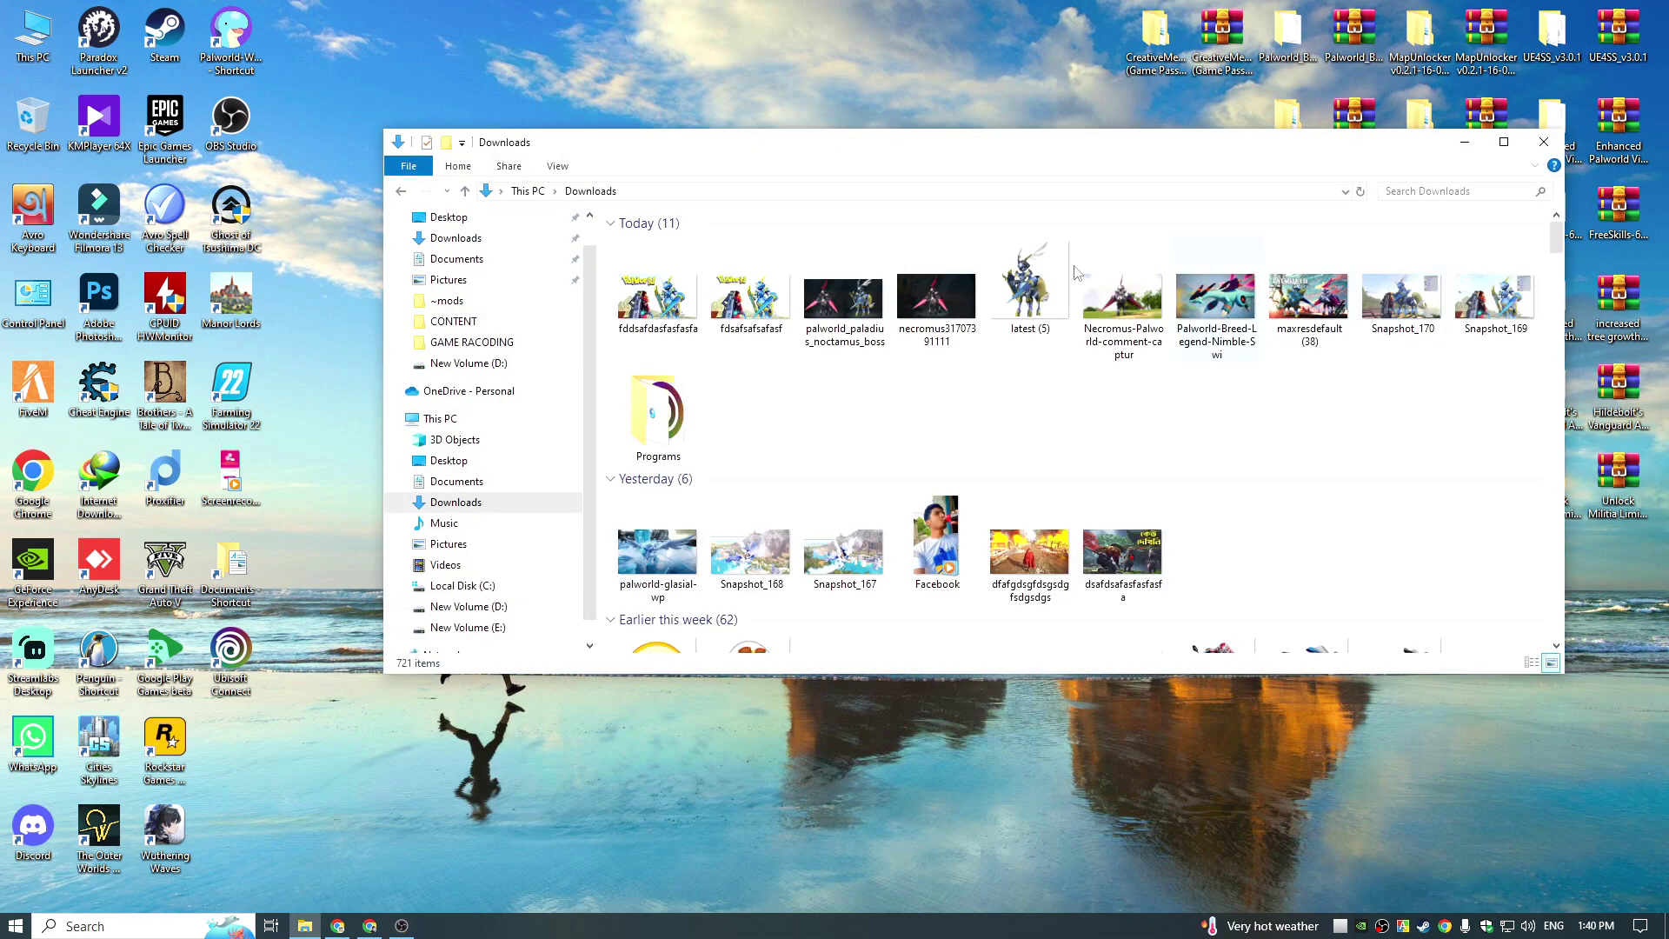
double_click(658, 296)
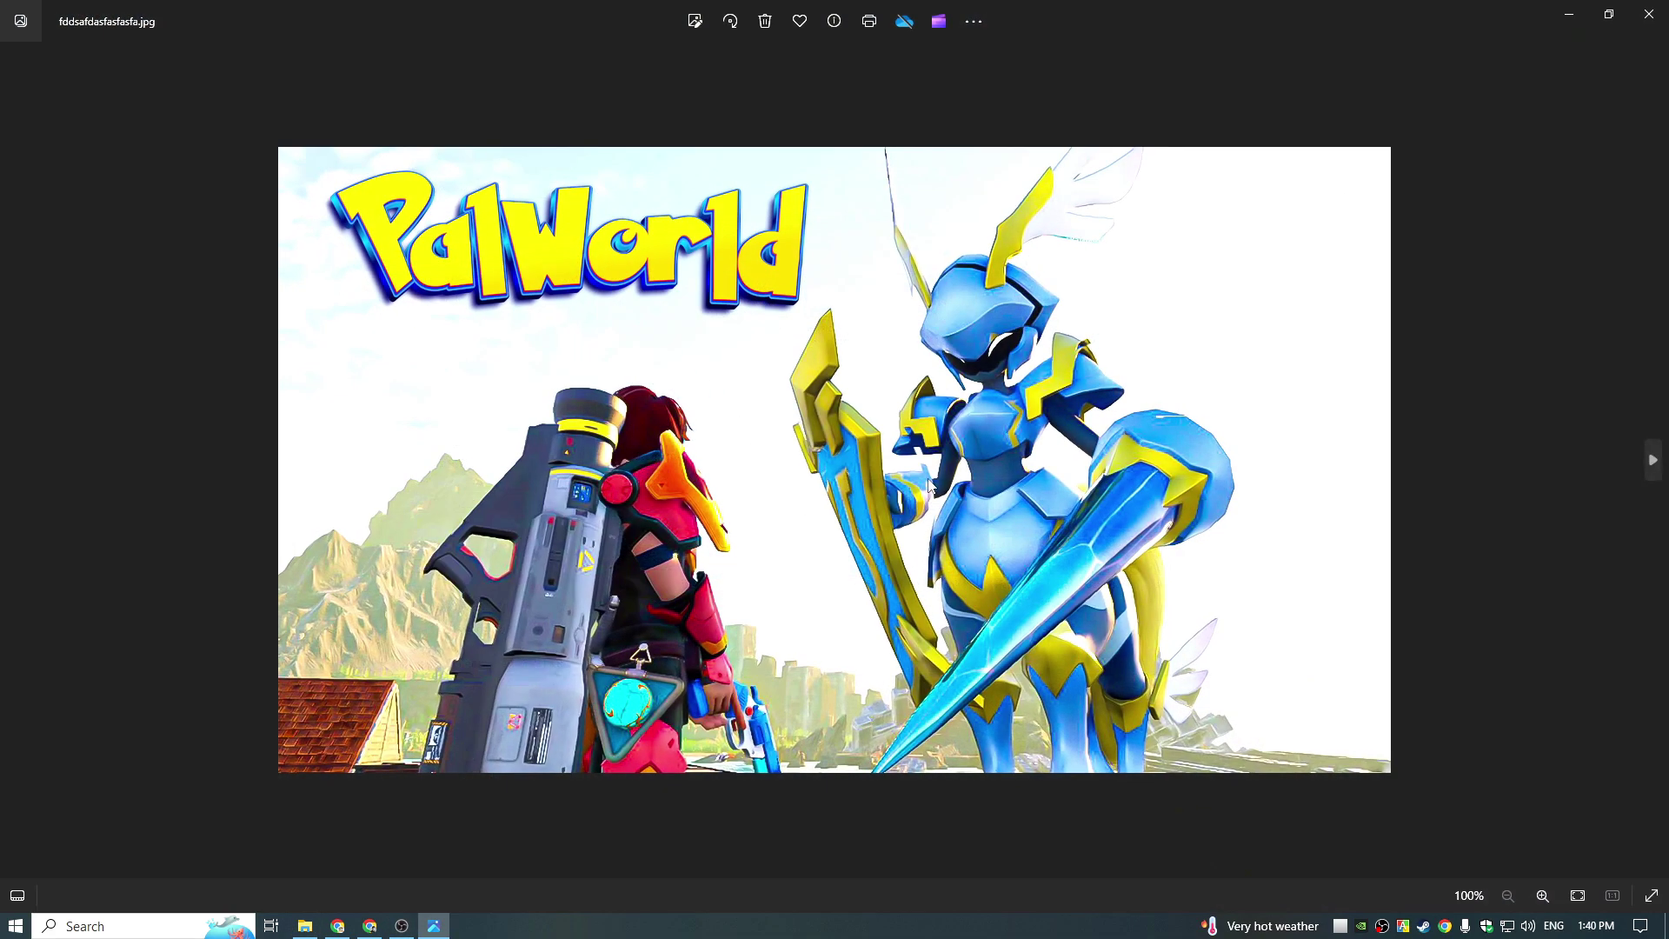
left_click(1650, 462)
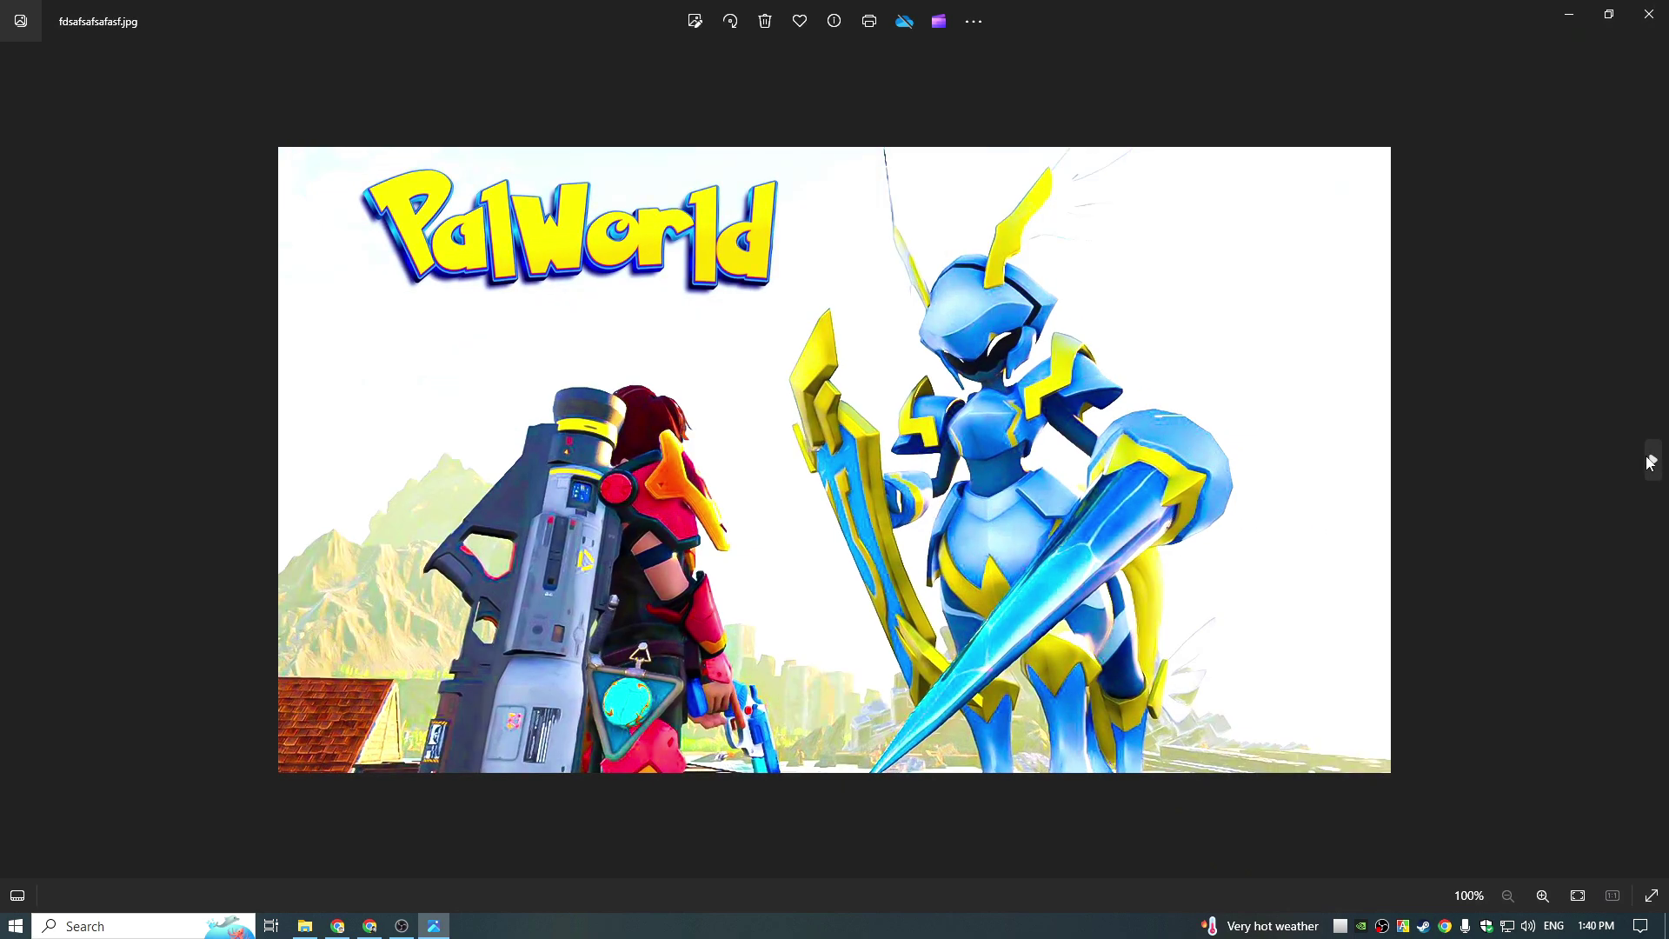
left_click(6, 464)
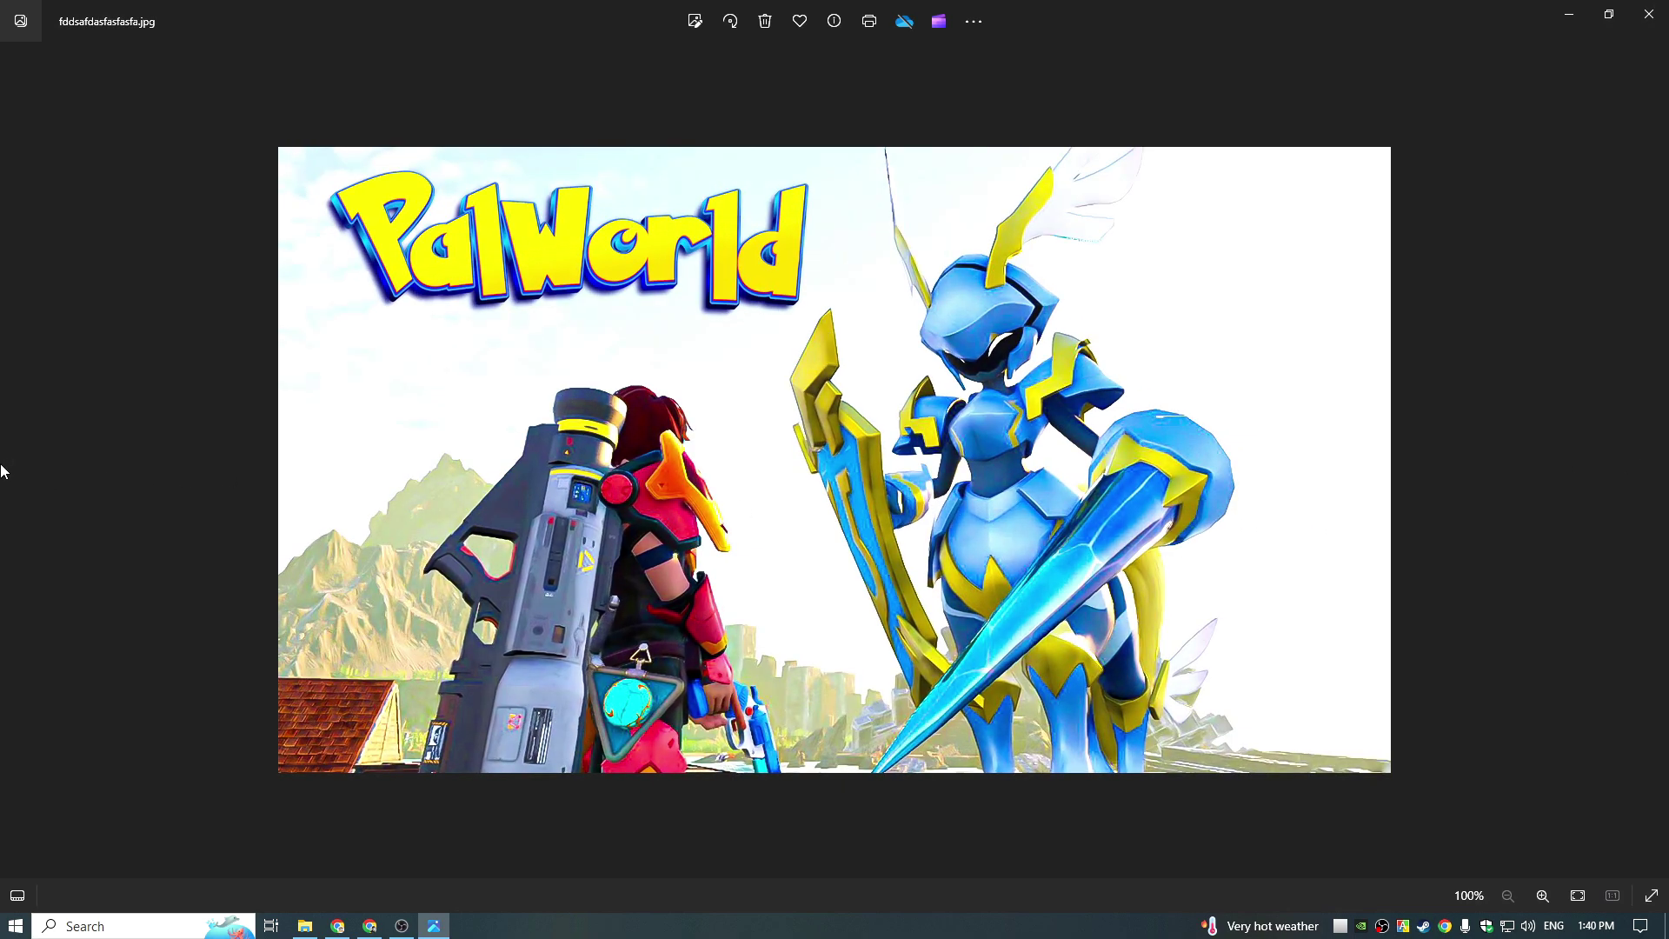